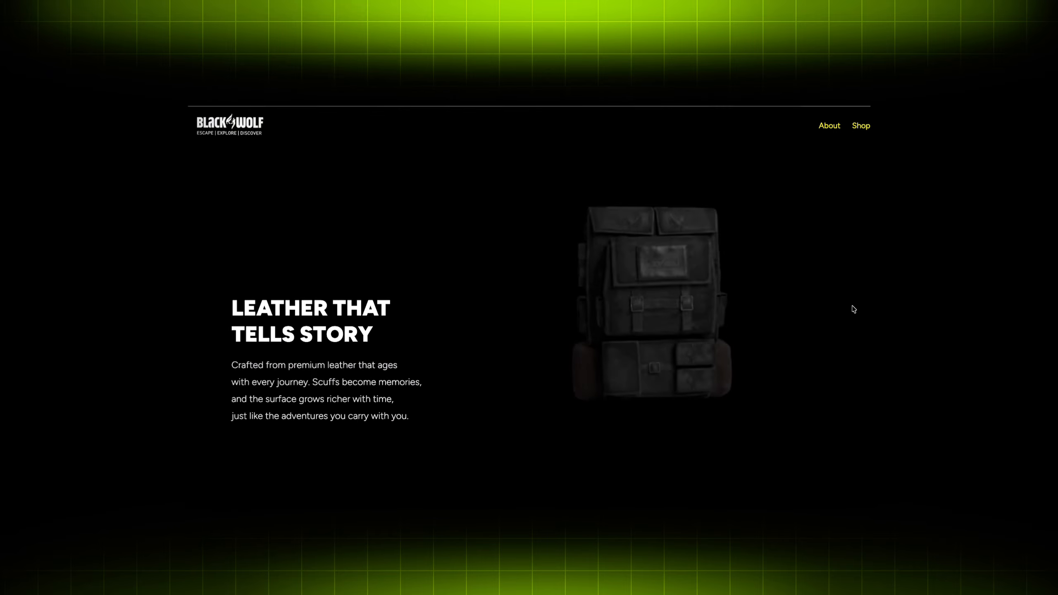
Step: Look through the finished Black Wolf backpack page and the Instorier home page as far as the Built for Visionary Creators section
{"action": "scroll", "coordinate": [853, 309], "scroll_direction": "down", "scroll_amount": 5}
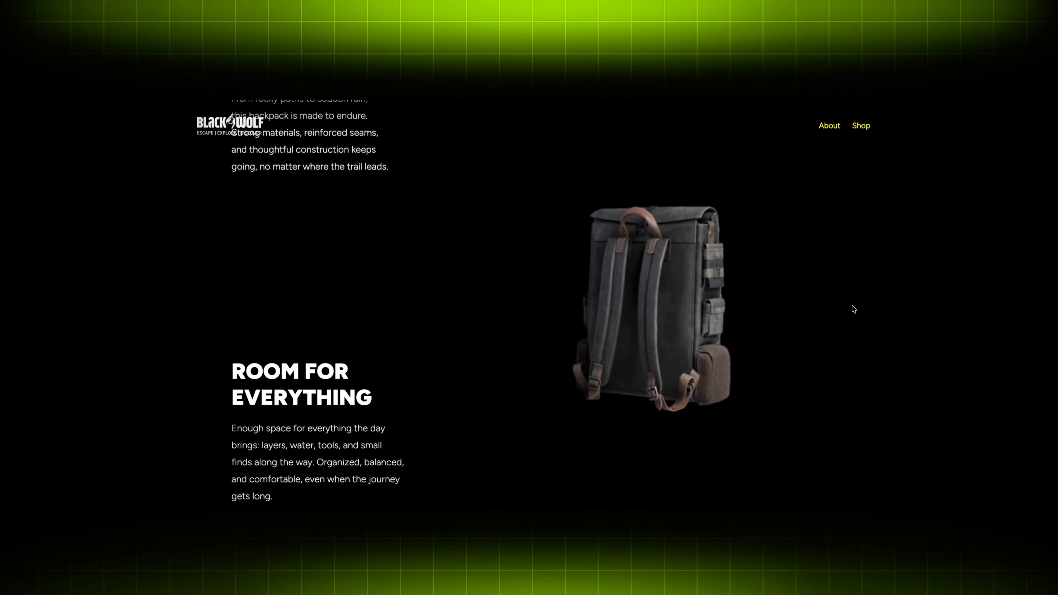
{"action": "scroll", "coordinate": [854, 310], "scroll_direction": "down", "scroll_amount": 3}
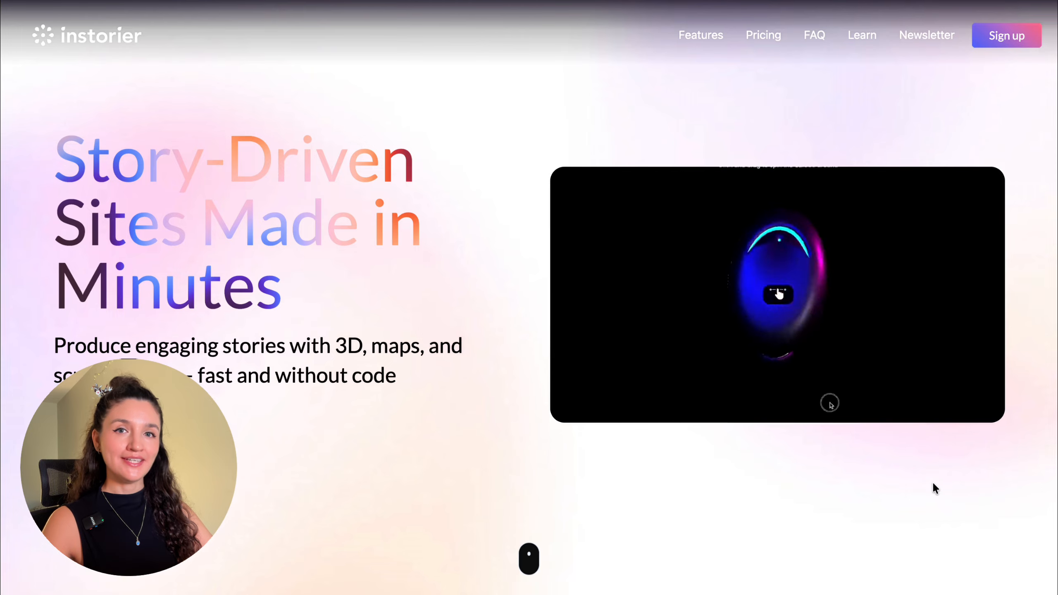
{"action": "scroll", "coordinate": [971, 483], "scroll_direction": "down", "scroll_amount": 4}
{"action": "scroll", "coordinate": [973, 485], "scroll_direction": "down", "scroll_amount": 8}
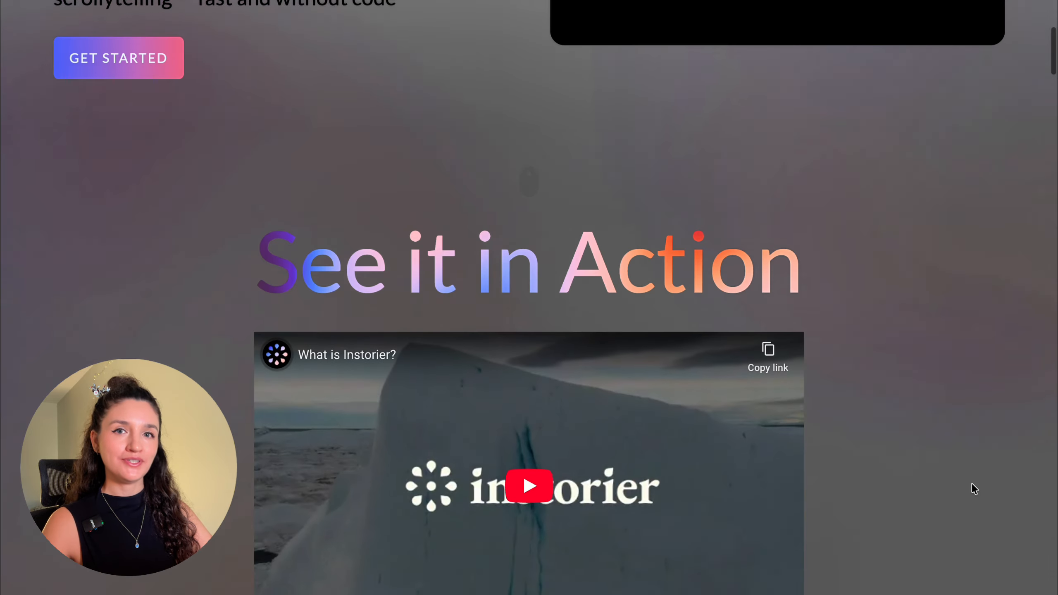
{"action": "scroll", "coordinate": [974, 489], "scroll_direction": "down", "scroll_amount": 10}
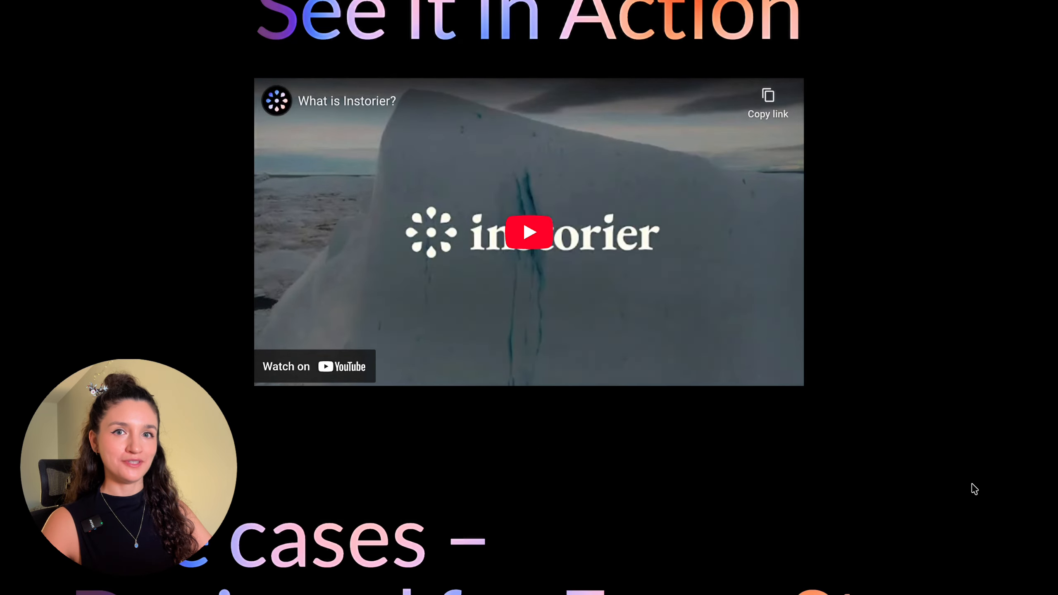
{"action": "scroll", "coordinate": [974, 488], "scroll_direction": "down", "scroll_amount": 10}
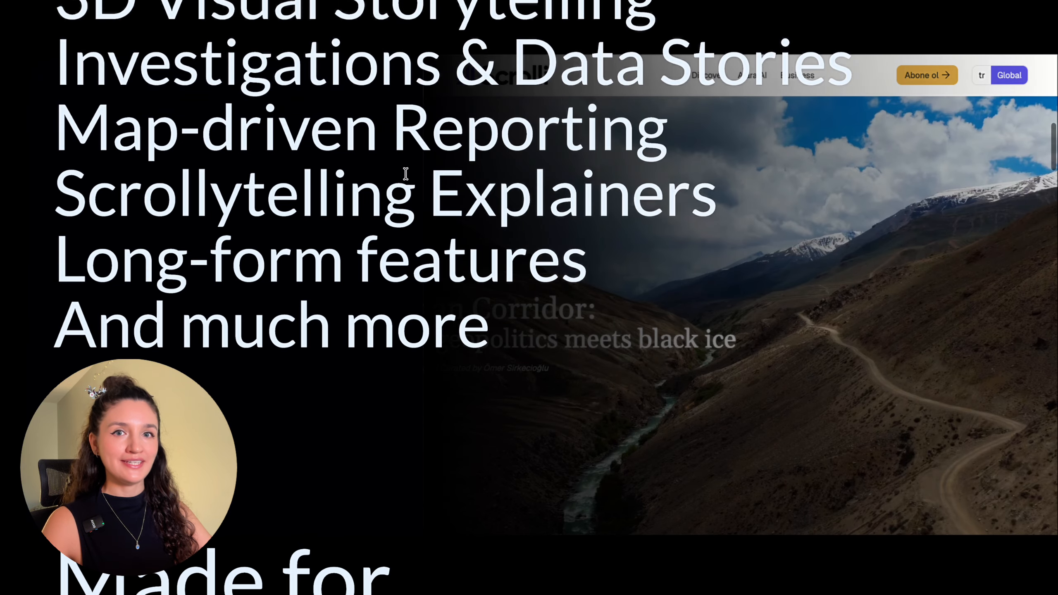
{"action": "scroll", "coordinate": [307, 239], "scroll_direction": "down", "scroll_amount": 5}
{"action": "scroll", "coordinate": [317, 257], "scroll_direction": "down", "scroll_amount": 6}
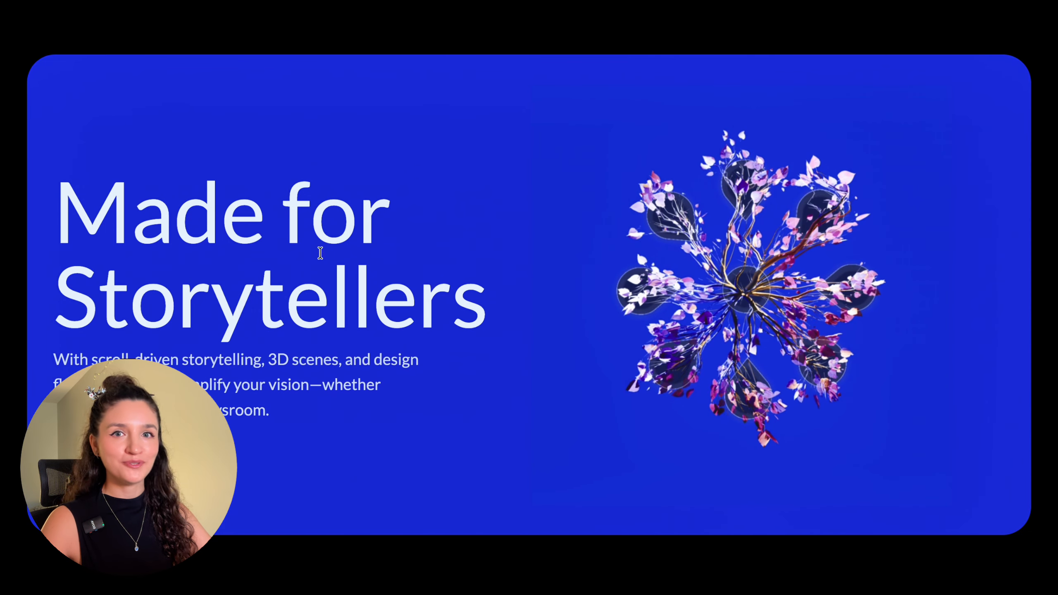
{"action": "scroll", "coordinate": [320, 253], "scroll_direction": "down", "scroll_amount": 10}
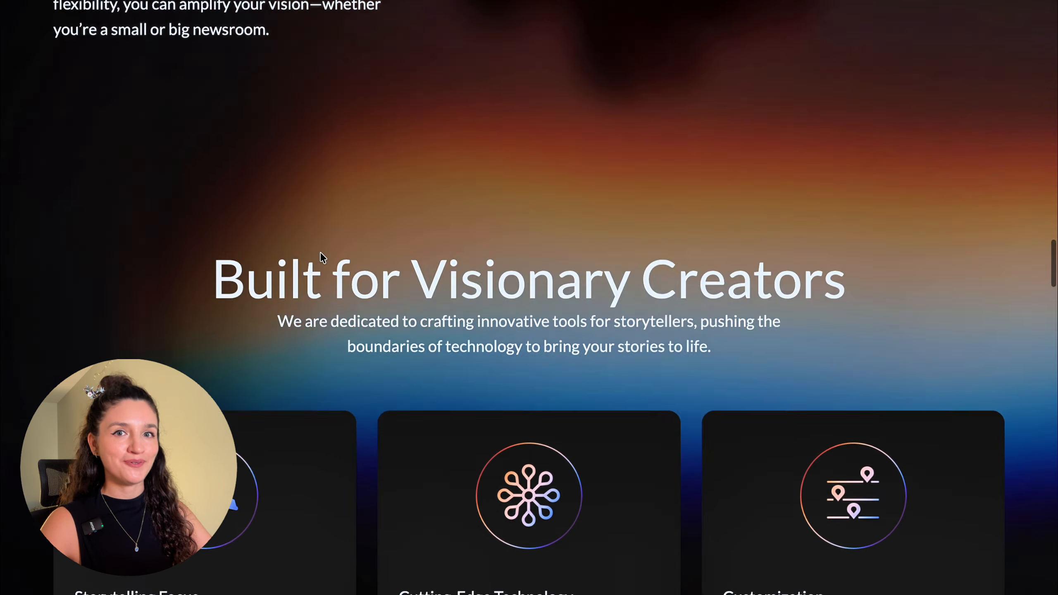
{"action": "scroll", "coordinate": [321, 255], "scroll_direction": "down", "scroll_amount": 5}
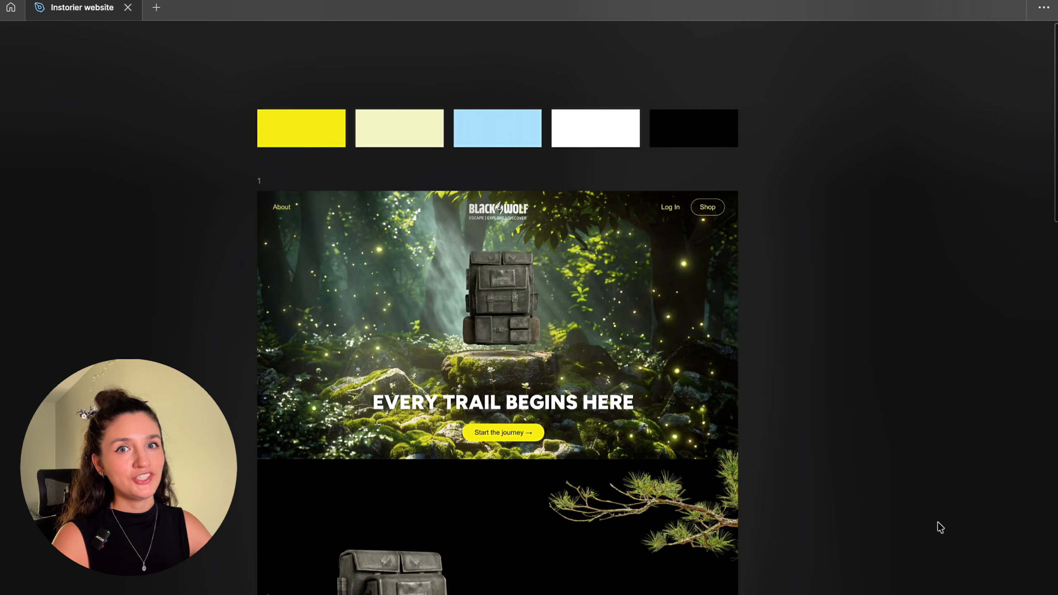
Step: Switch to Figma and review the Black Wolf page design from the colour swatches to the backpack feature sections
{"action": "scroll", "coordinate": [938, 525], "scroll_direction": "down", "scroll_amount": 10}
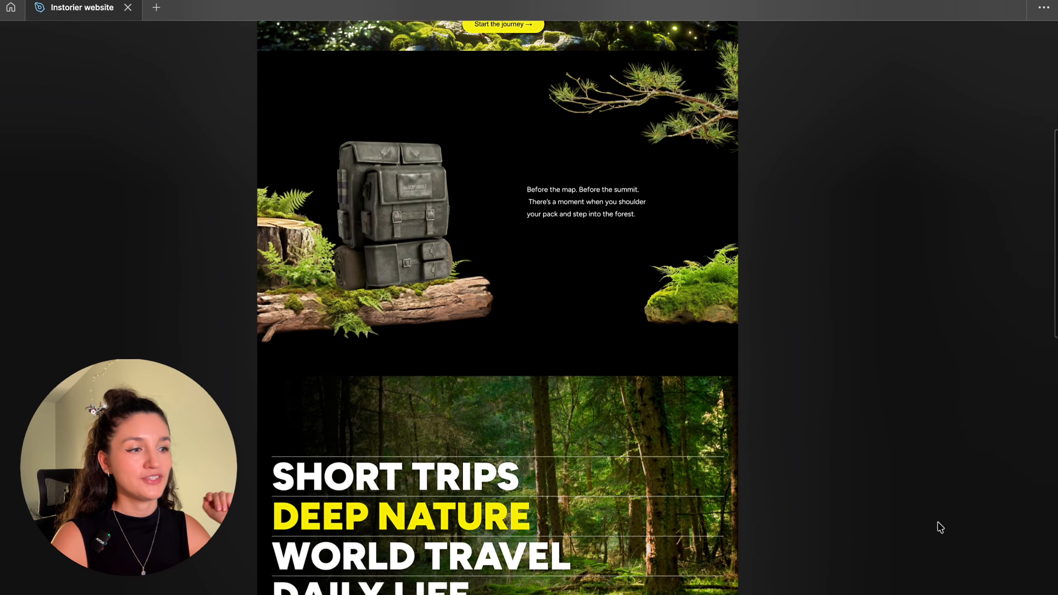
{"action": "scroll", "coordinate": [940, 528], "scroll_direction": "down", "scroll_amount": 9}
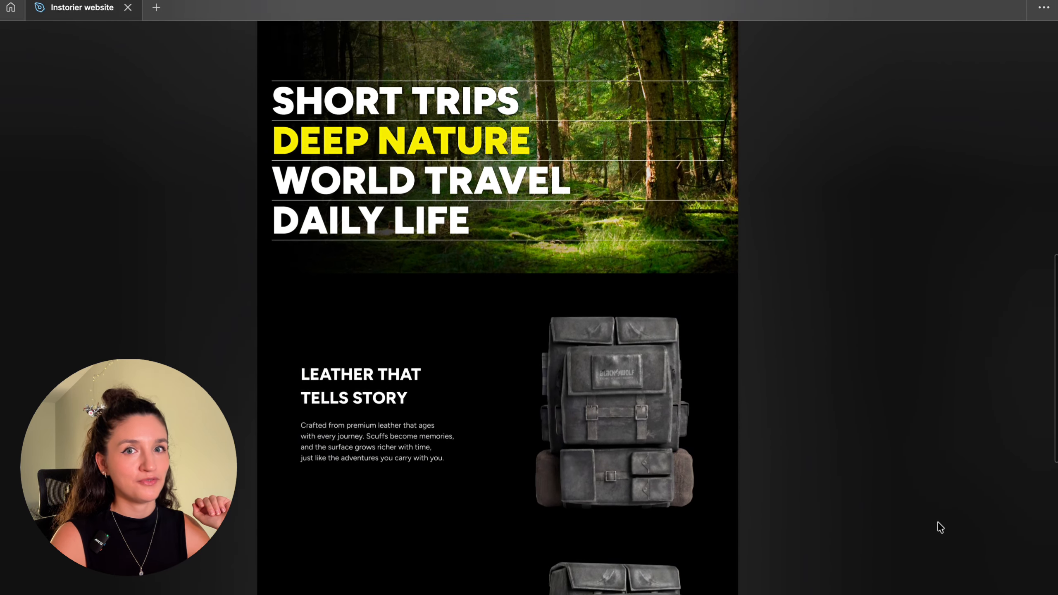
{"action": "scroll", "coordinate": [938, 524], "scroll_direction": "down", "scroll_amount": 9}
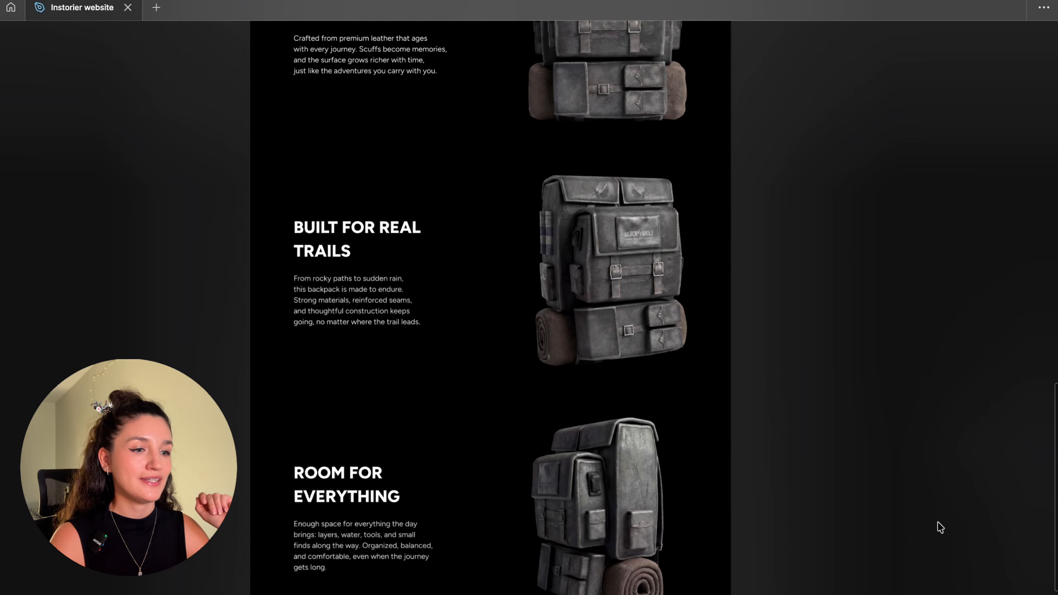
{"action": "scroll", "coordinate": [939, 526], "scroll_direction": "down", "scroll_amount": 6}
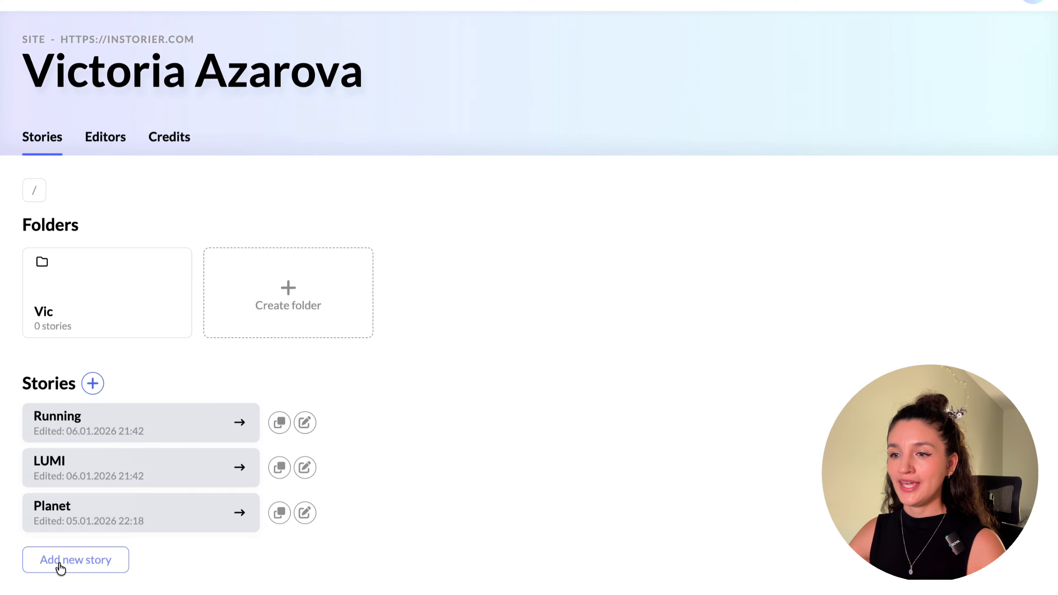
Step: Switch to Instorier and create a new story named Blackwolf with the slug blackwolf
{"action": "left_click", "coordinate": [59, 567]}
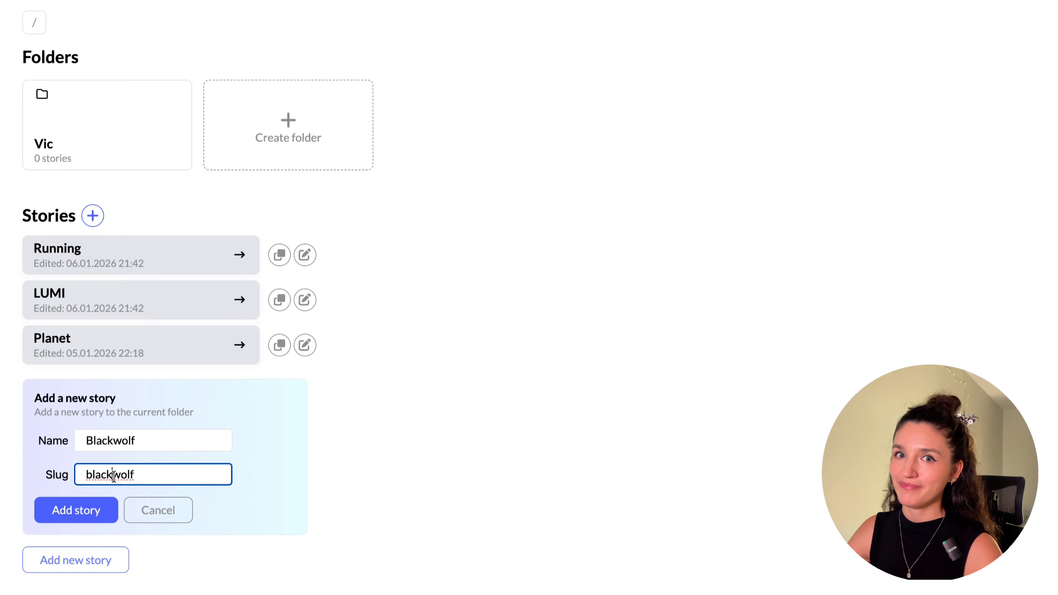
{"action": "left_click", "coordinate": [88, 511]}
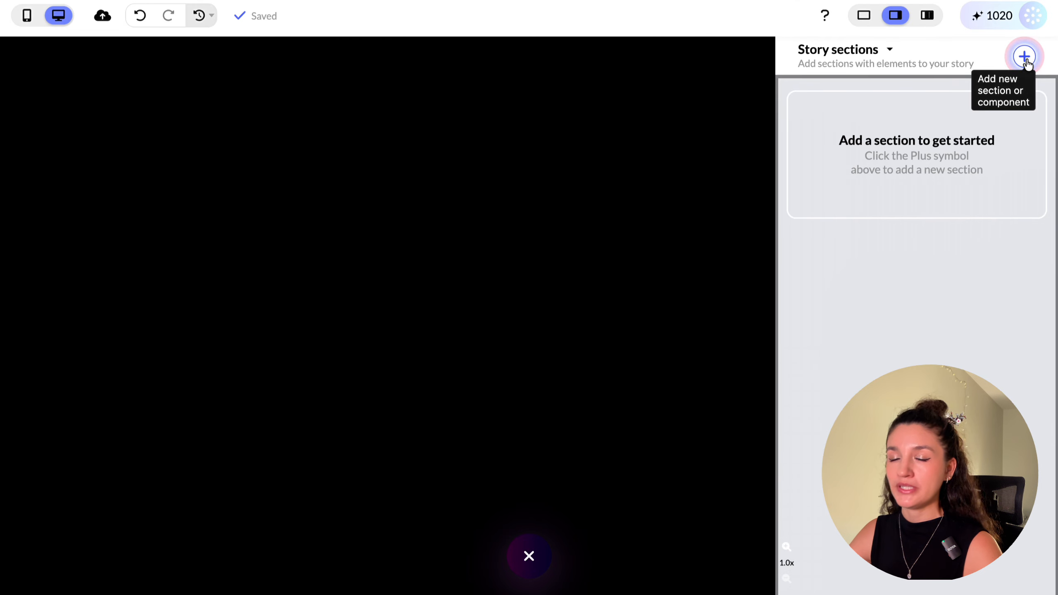
Step: Examine the layout with background elements, the full preview and the mobile breakpoint, and return to the desktop breakpoint
{"action": "left_click", "coordinate": [927, 17]}
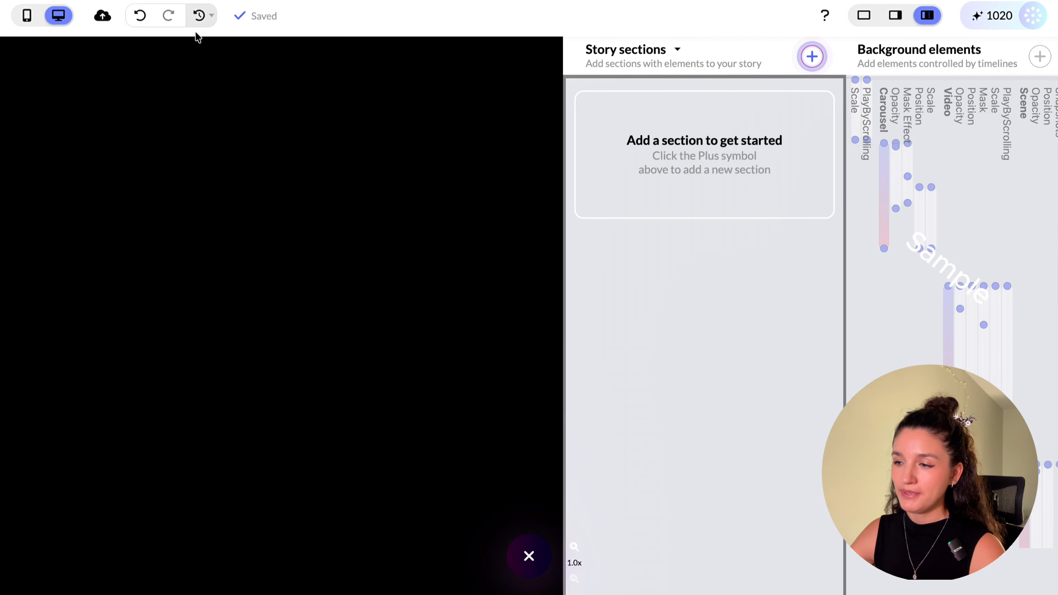
{"action": "left_click", "coordinate": [861, 20]}
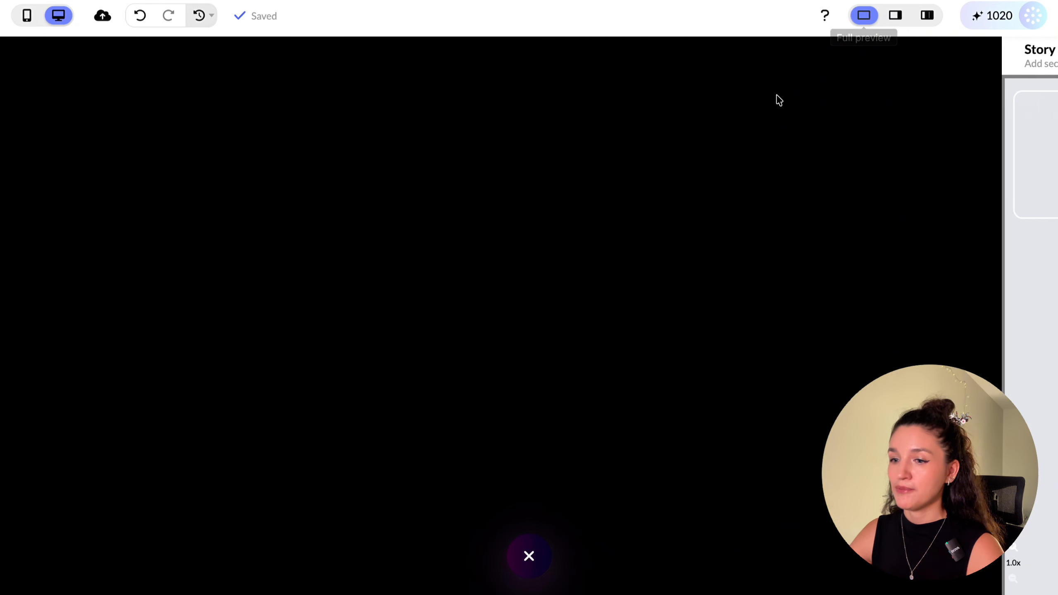
{"action": "left_click", "coordinate": [28, 20]}
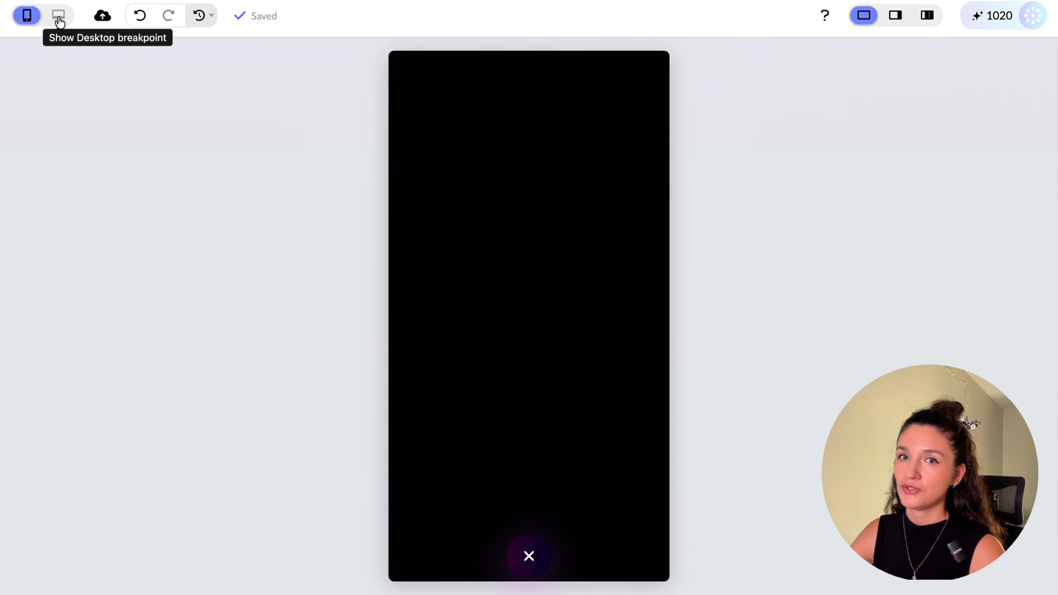
{"action": "left_click", "coordinate": [58, 17]}
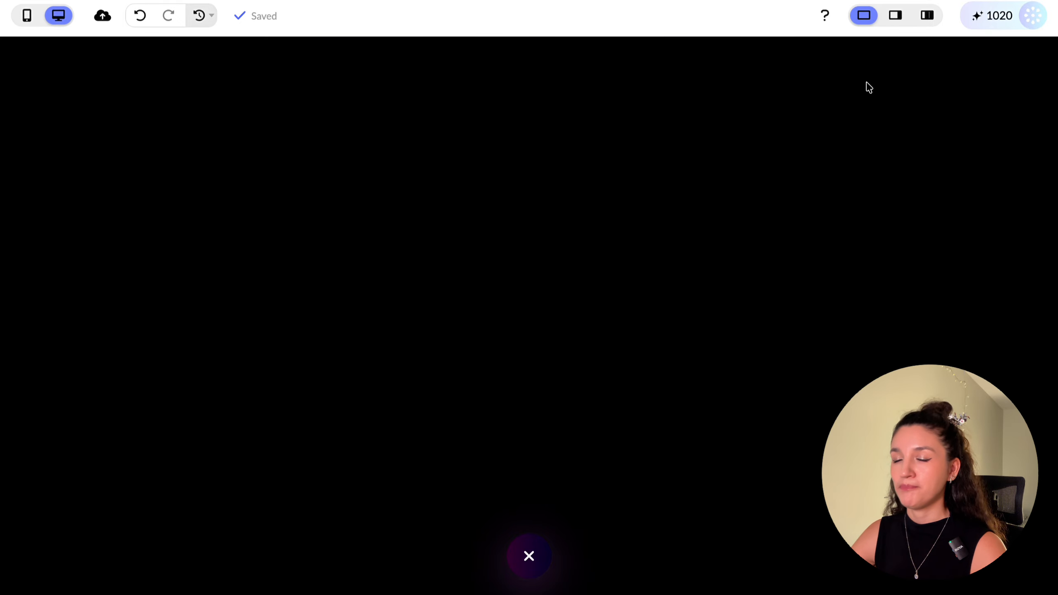
Step: Show the story sections beside the preview, look through the Heroes and 3D section templates, and add an empty section
{"action": "left_click", "coordinate": [895, 16]}
{"action": "left_click", "coordinate": [1025, 57]}
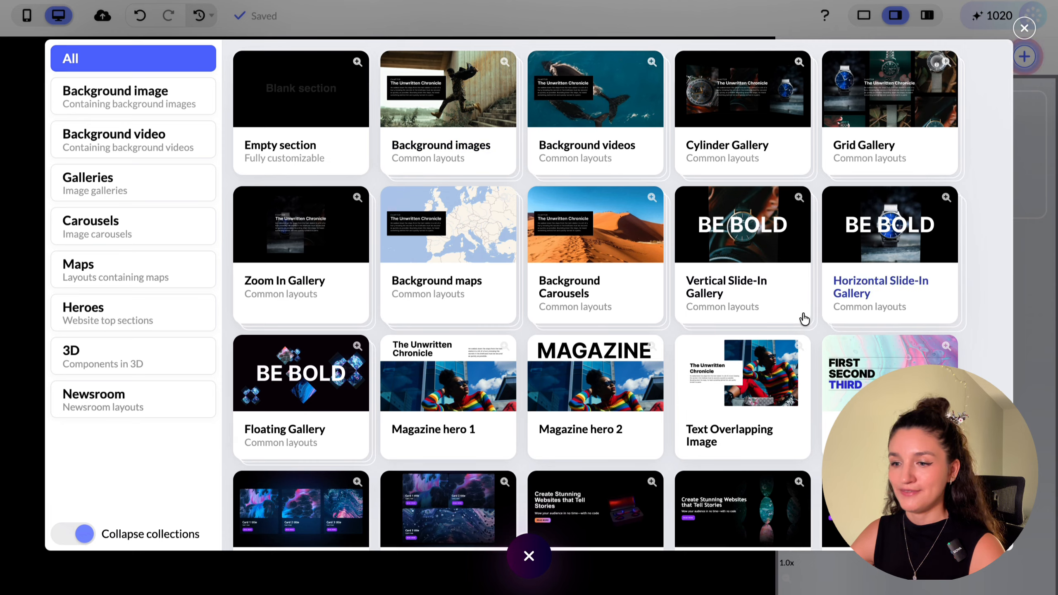
{"action": "scroll", "coordinate": [804, 319], "scroll_direction": "down", "scroll_amount": 10}
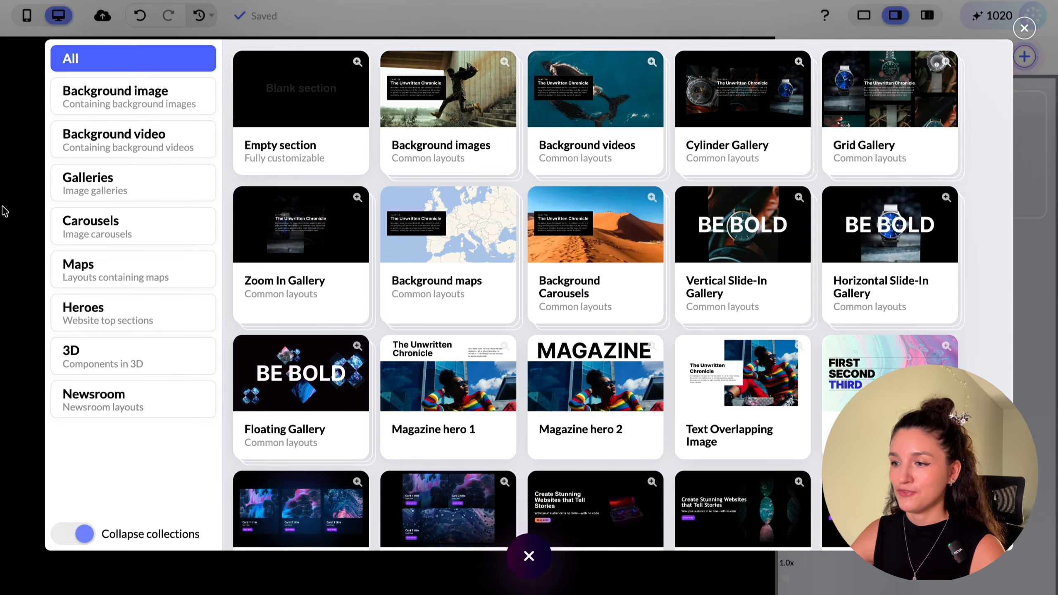
{"action": "left_click", "coordinate": [126, 314]}
{"action": "left_click", "coordinate": [117, 364]}
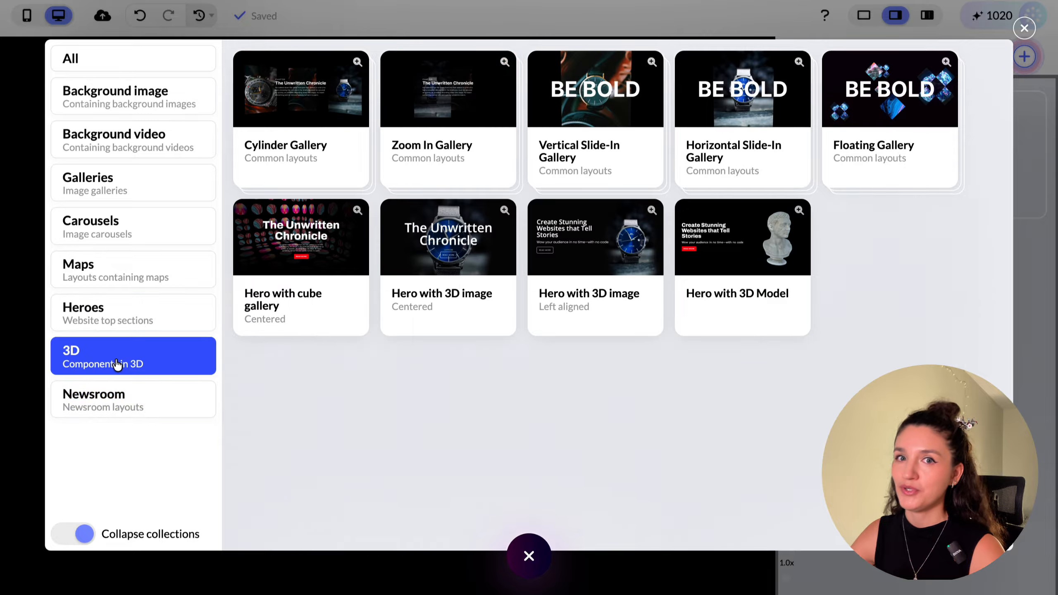
{"action": "left_click", "coordinate": [115, 307]}
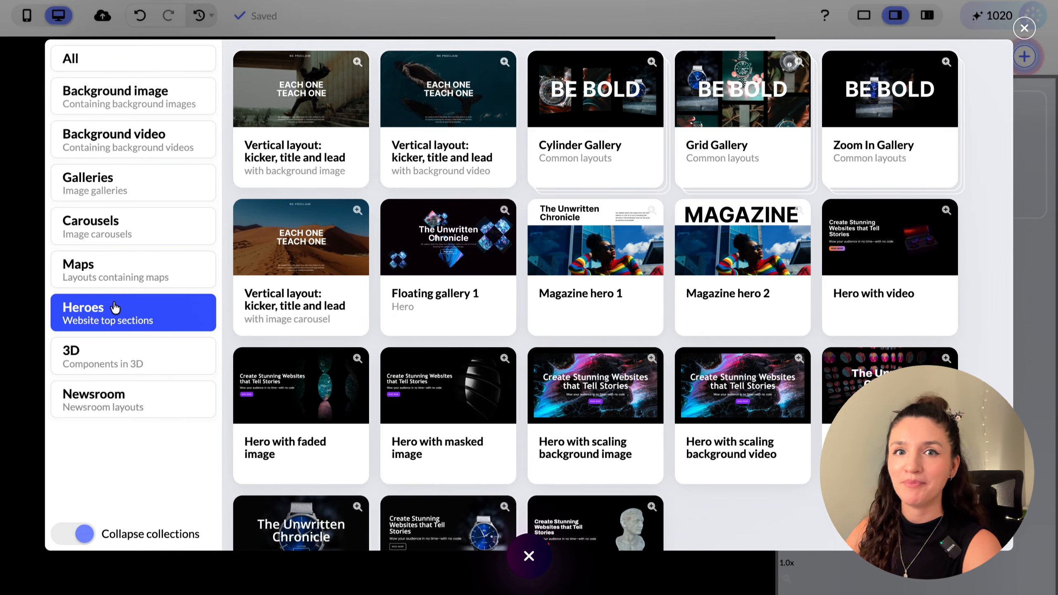
{"action": "left_click", "coordinate": [130, 64]}
{"action": "left_click", "coordinate": [307, 111]}
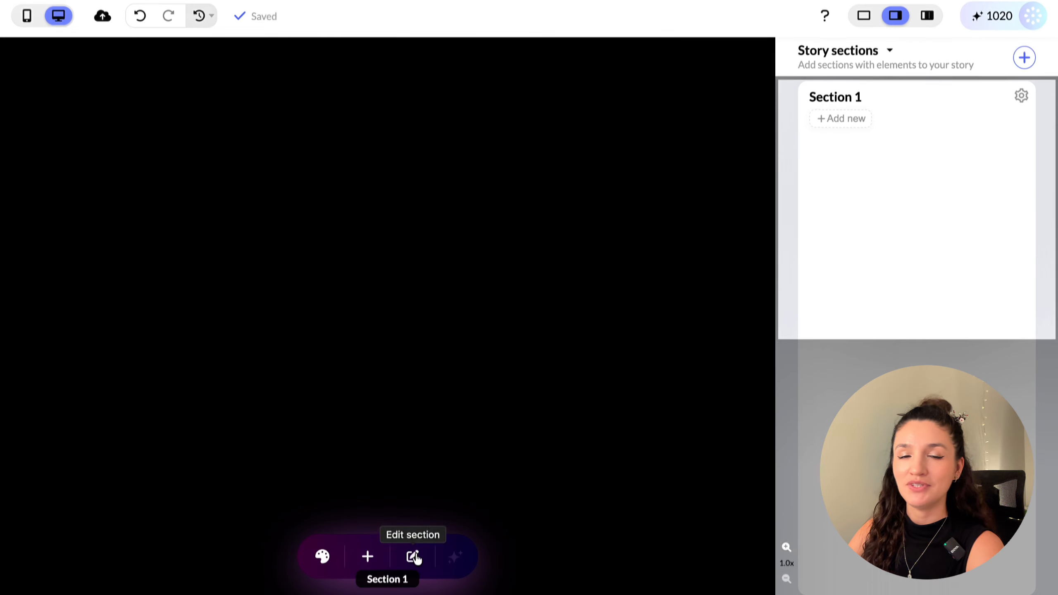
Step: Open the story's style settings, look over the advanced styles, and return to the brand styles
{"action": "left_click", "coordinate": [323, 557]}
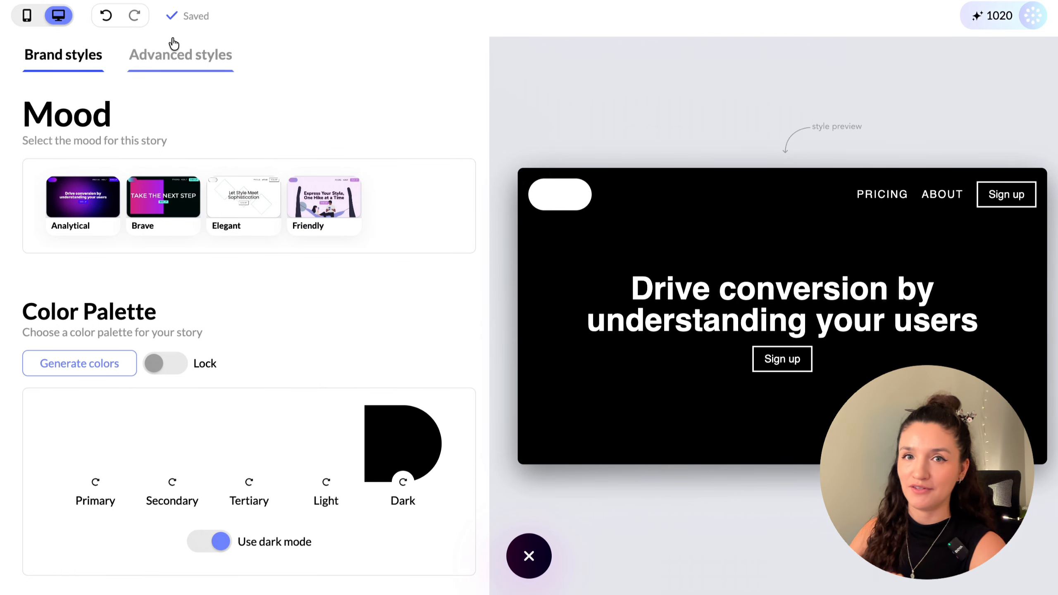
{"action": "left_click", "coordinate": [175, 46]}
{"action": "scroll", "coordinate": [165, 267], "scroll_direction": "down", "scroll_amount": 10}
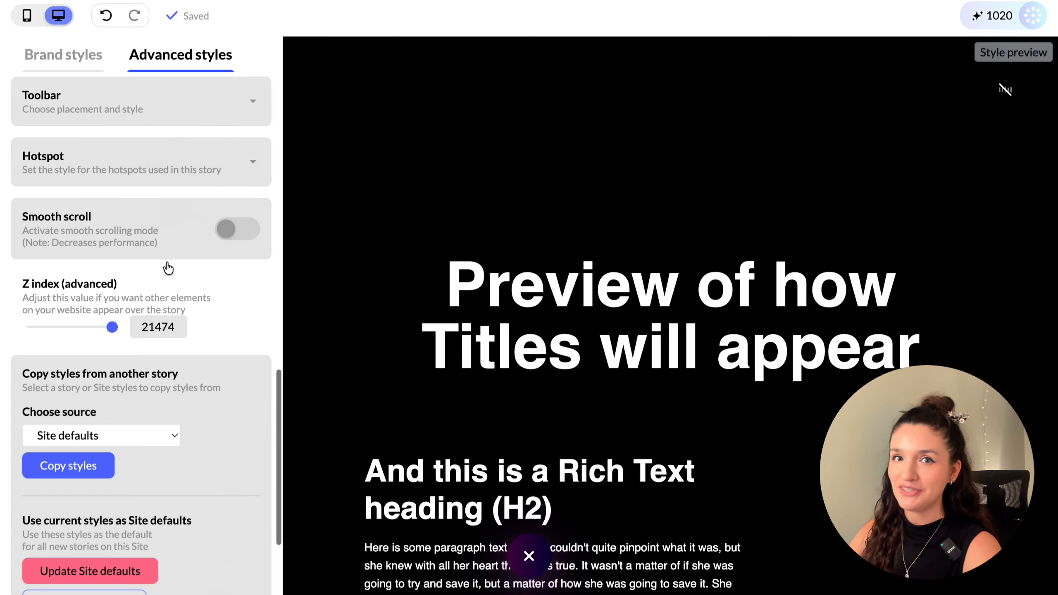
{"action": "scroll", "coordinate": [165, 260], "scroll_direction": "up", "scroll_amount": 10}
{"action": "left_click", "coordinate": [71, 55]}
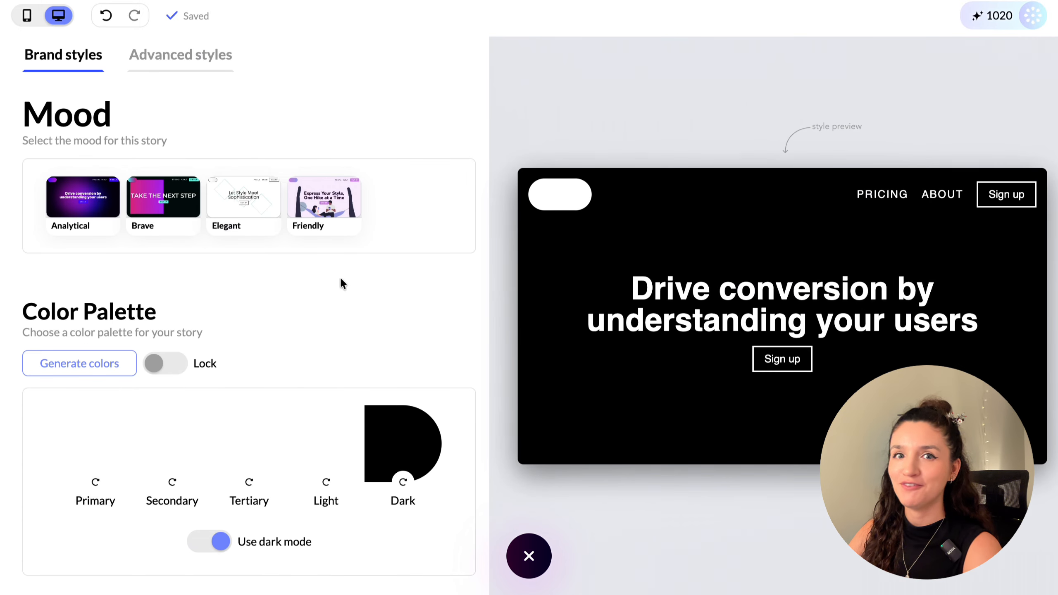
Step: Set the palette's Primary colour to F2EB19, taken from the bright yellow swatch in the Figma design
{"action": "scroll", "coordinate": [217, 371], "scroll_direction": "down", "scroll_amount": 1}
{"action": "left_click", "coordinate": [94, 413]}
{"action": "scroll", "coordinate": [99, 423], "scroll_direction": "down", "scroll_amount": 3}
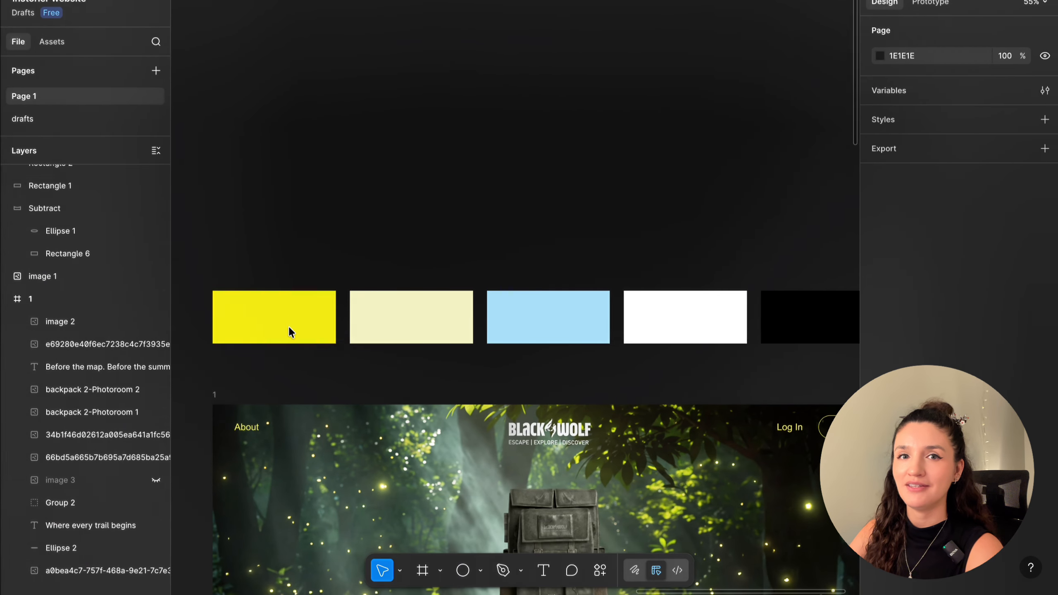
{"action": "double_click", "coordinate": [290, 331]}
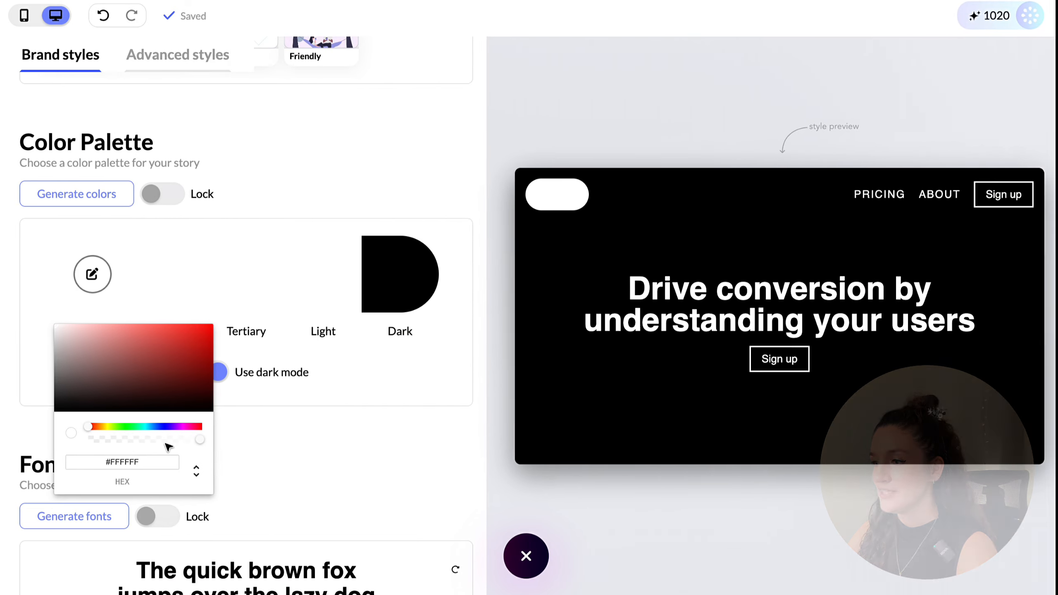
{"action": "left_click", "coordinate": [125, 462]}
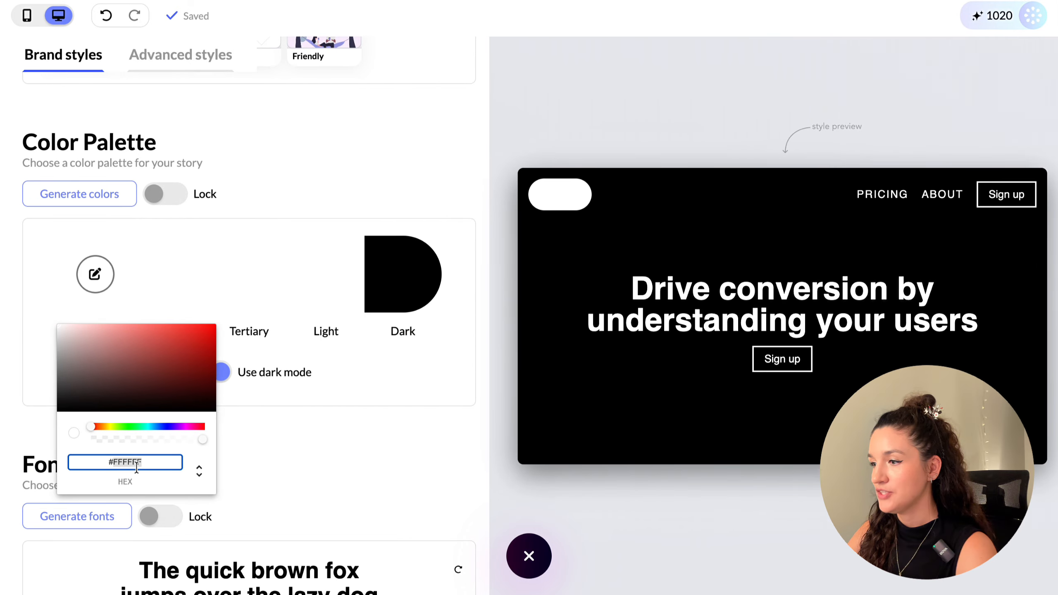
{"action": "type", "text": "F2EB19"}
{"action": "left_click", "coordinate": [93, 277]}
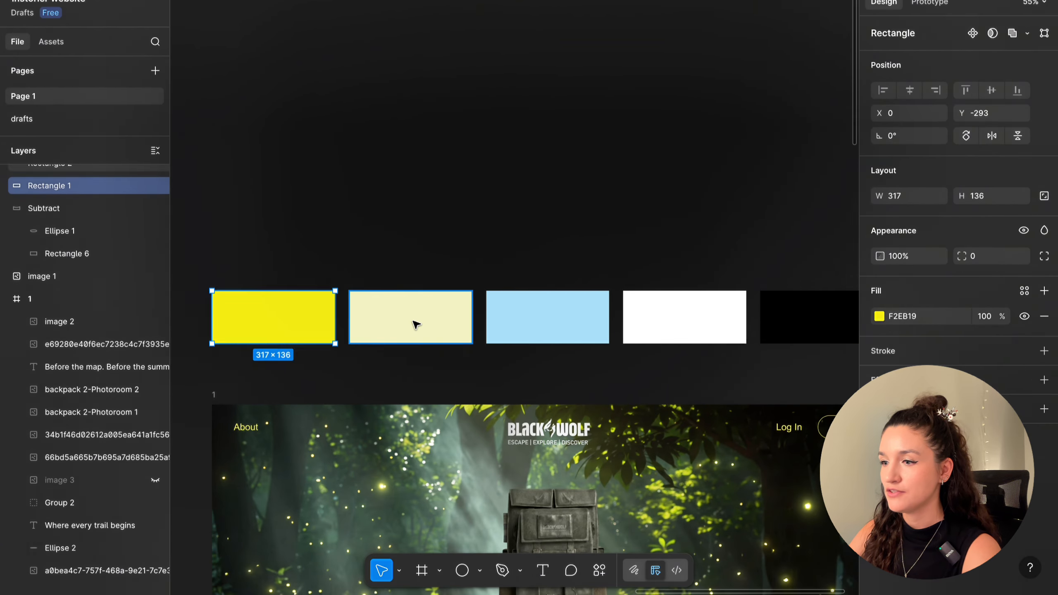
Step: Copy the pale yellow swatch's hex value from the Figma design and apply it as the palette's Secondary colour
{"action": "left_click", "coordinate": [413, 324]}
{"action": "left_click", "coordinate": [945, 314]}
{"action": "left_click", "coordinate": [172, 274]}
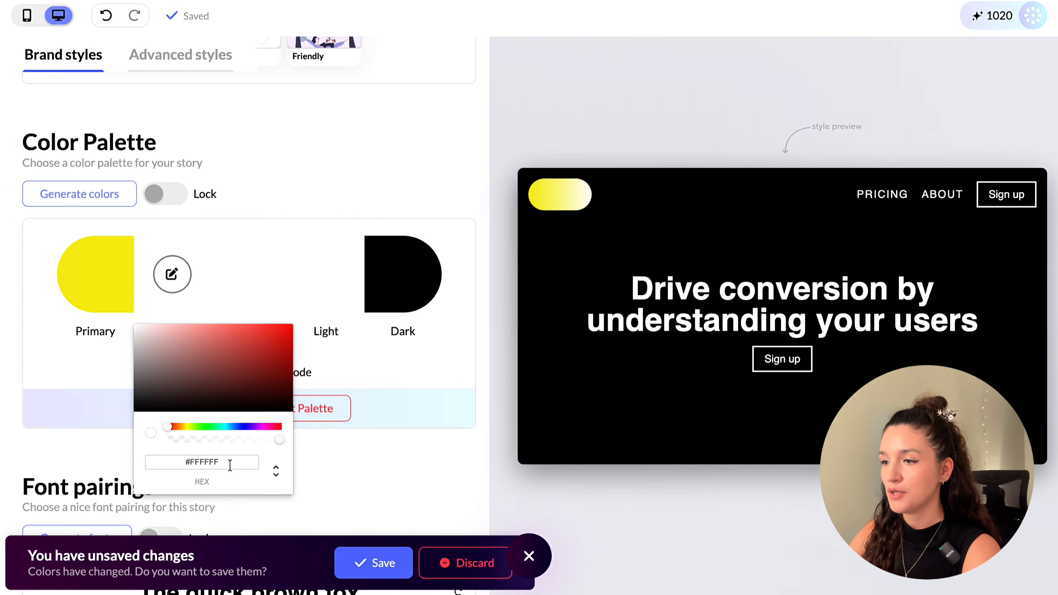
{"action": "double_click", "coordinate": [229, 465]}
{"action": "key", "text": "ctrl+v"}
{"action": "left_click", "coordinate": [176, 283]}
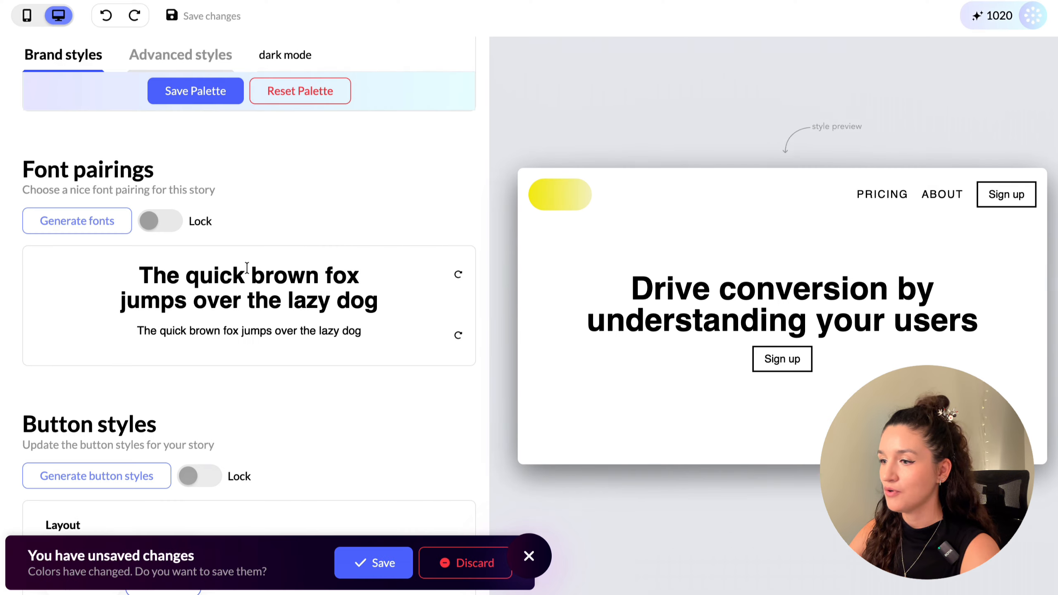
Step: Add a custom font entry to the story's advanced styles with the family name Figtree and a weight of 800
{"action": "scroll", "coordinate": [250, 275], "scroll_direction": "down", "scroll_amount": 4}
{"action": "scroll", "coordinate": [337, 313], "scroll_direction": "down", "scroll_amount": 1}
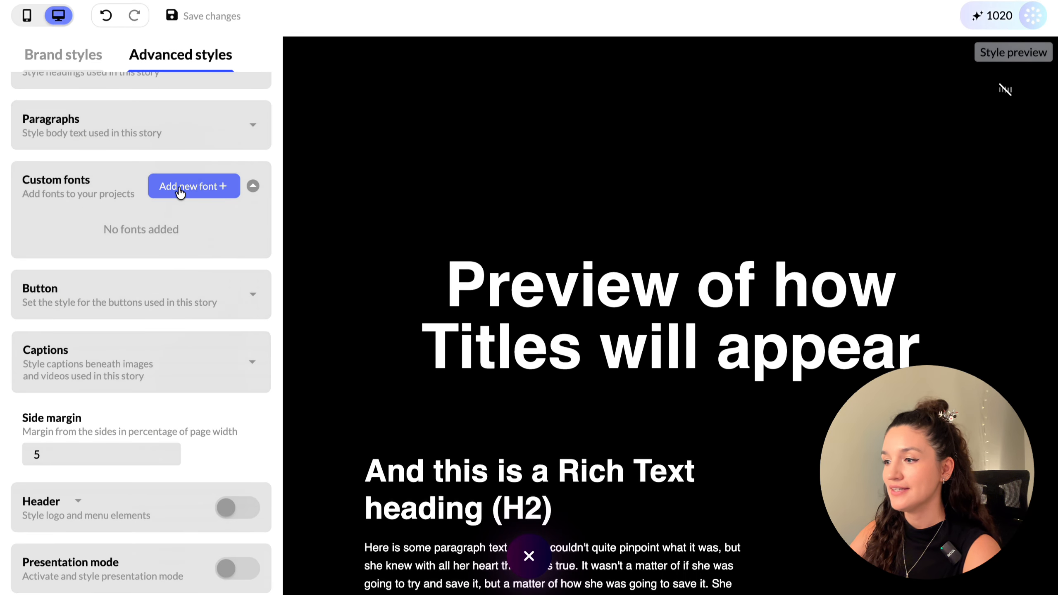
{"action": "left_click", "coordinate": [180, 191]}
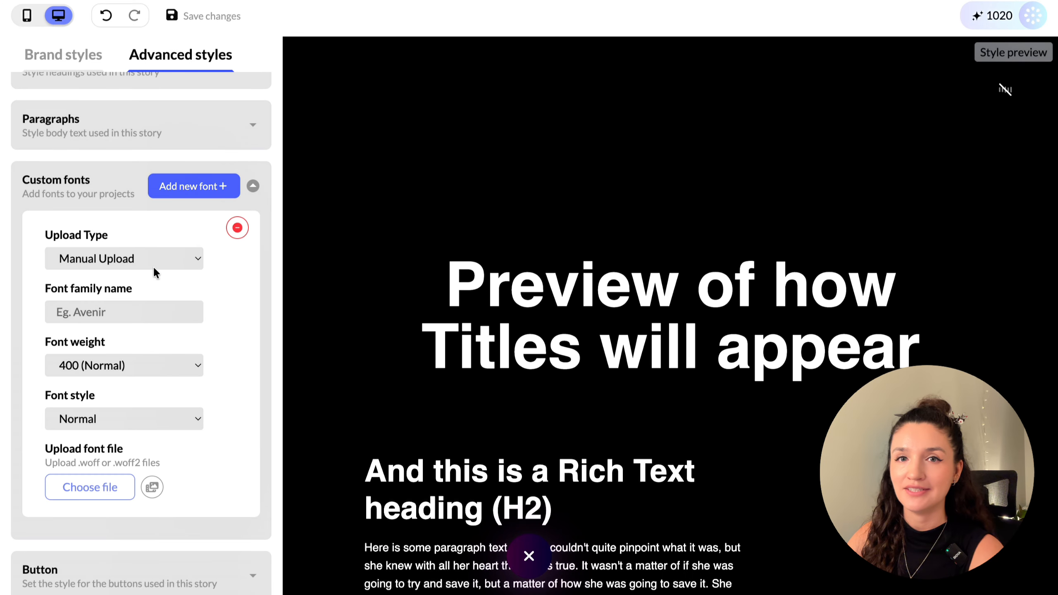
{"action": "type", "text": "Figtree"}
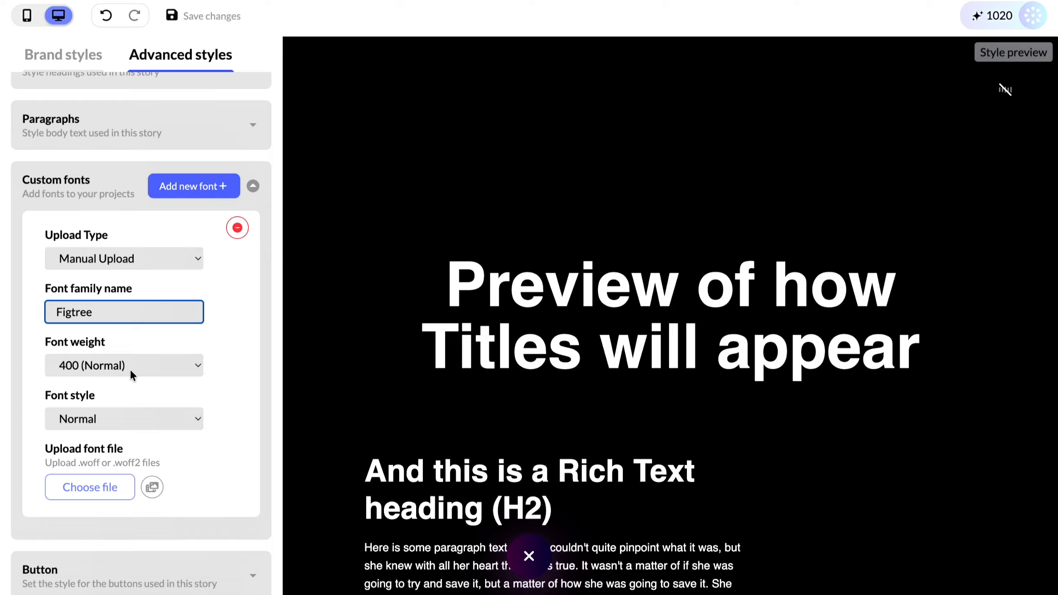
{"action": "left_click", "coordinate": [130, 369]}
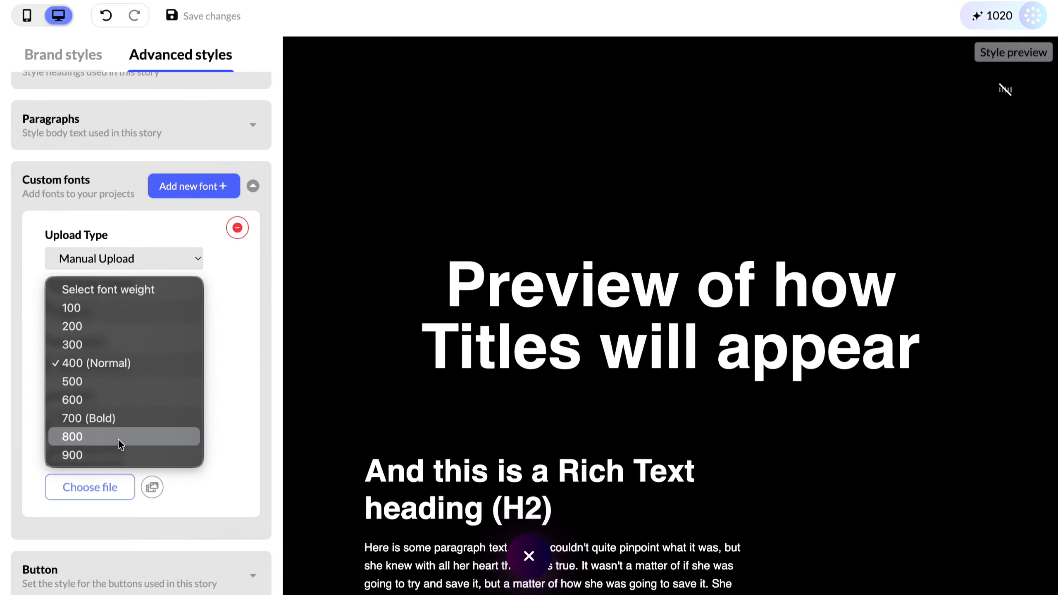
{"action": "left_click", "coordinate": [117, 436]}
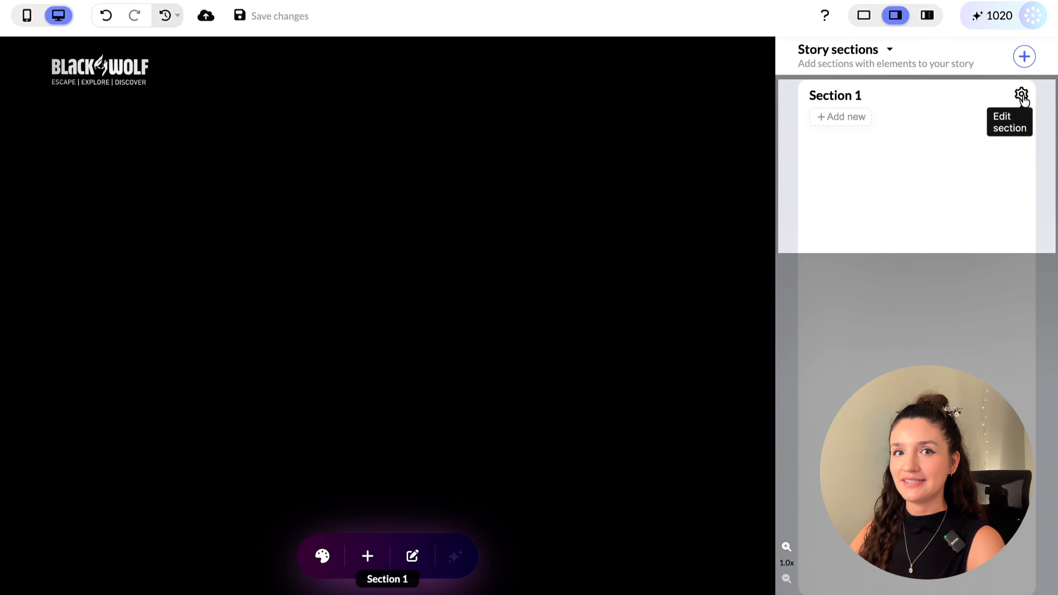
Step: Show the background elements beside the story sections and add a Video background element
{"action": "left_click", "coordinate": [927, 19]}
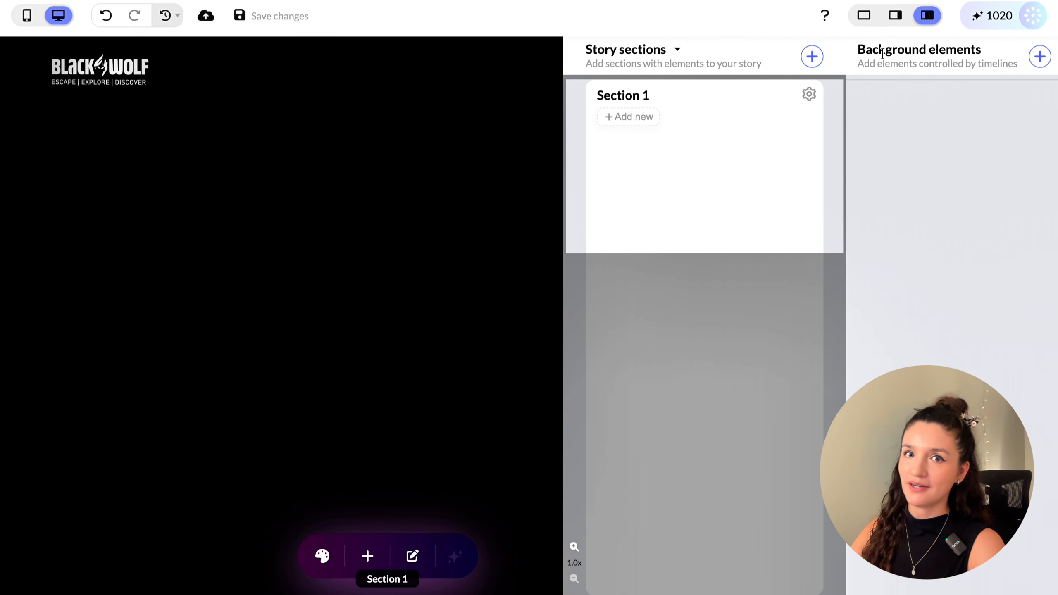
{"action": "left_click", "coordinate": [1041, 56]}
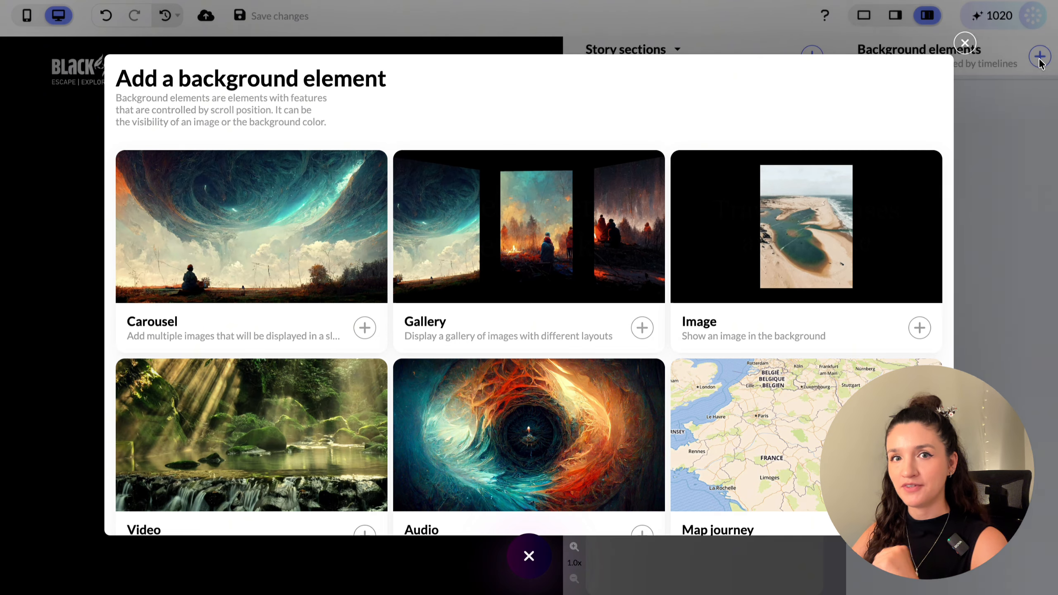
{"action": "scroll", "coordinate": [701, 262], "scroll_direction": "down", "scroll_amount": 3}
{"action": "scroll", "coordinate": [701, 262], "scroll_direction": "down", "scroll_amount": 1}
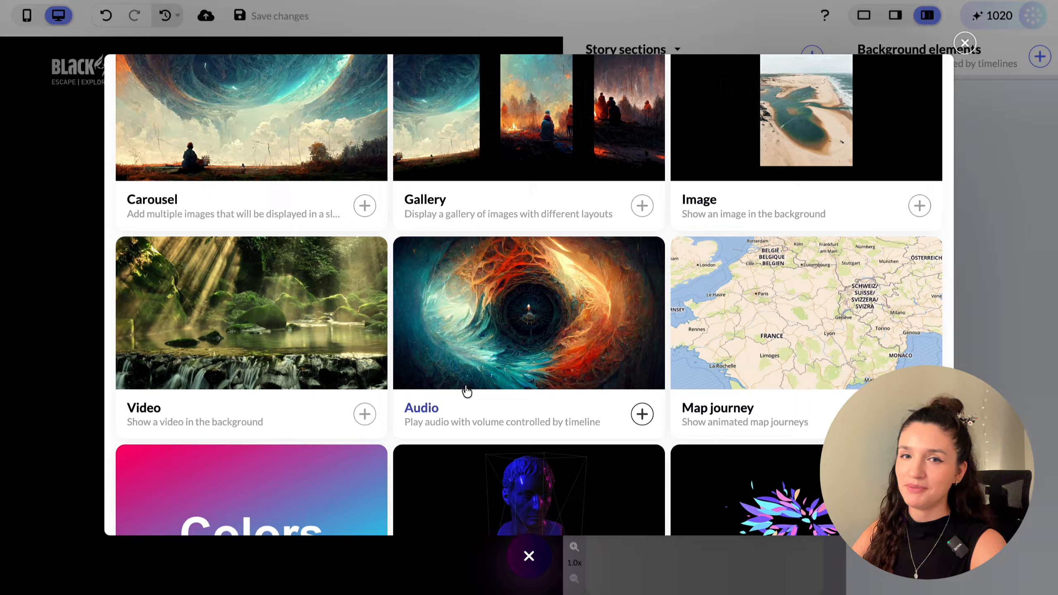
{"action": "left_click", "coordinate": [365, 414]}
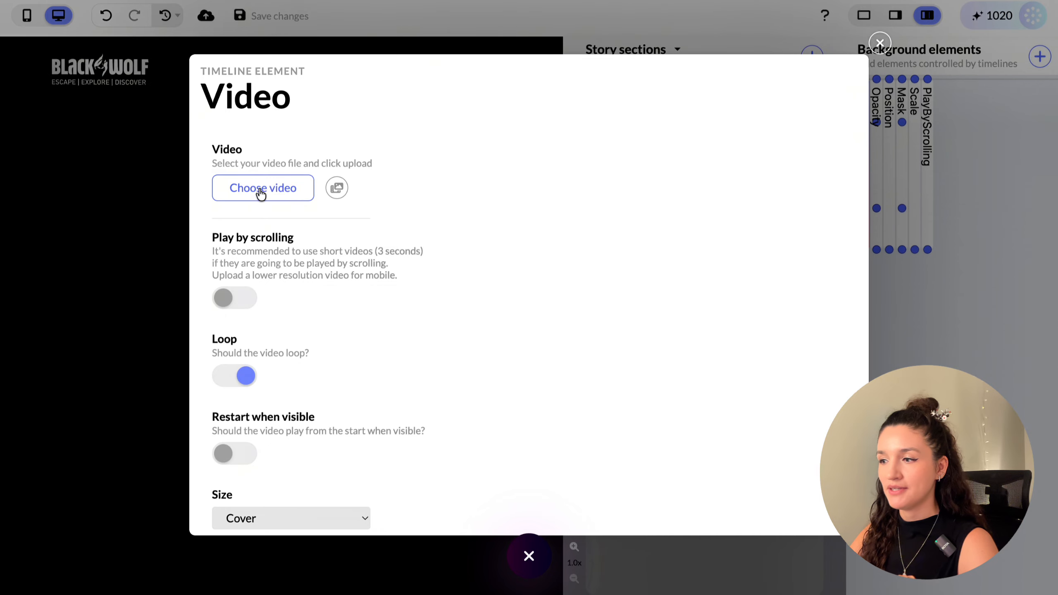
Step: Preview the forest clip in the Materials folder and choose a 10-second forest MP4 for the video element
{"action": "left_click", "coordinate": [260, 194]}
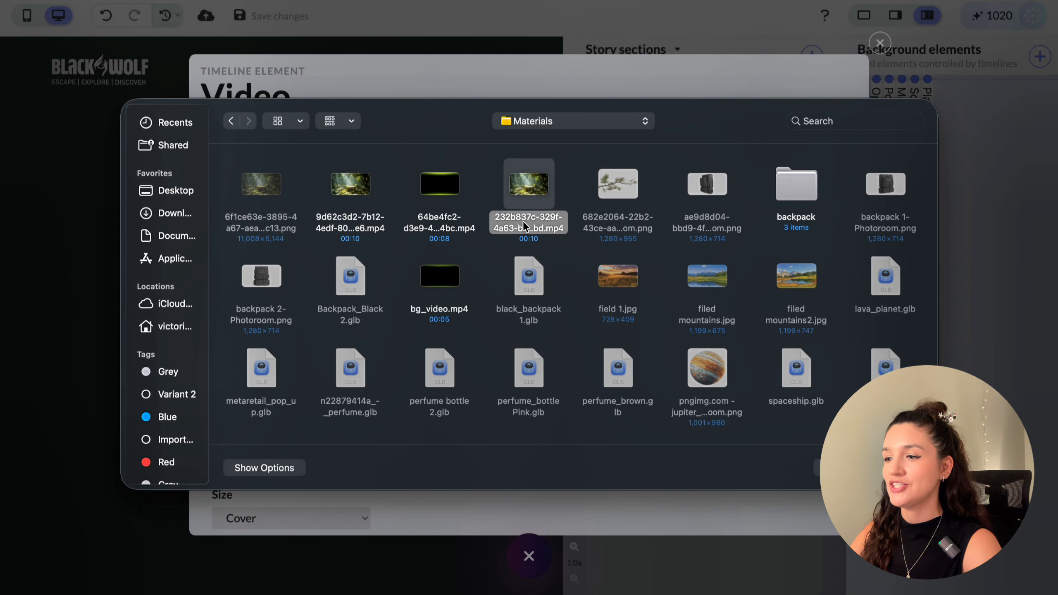
{"action": "key", "text": "space"}
{"action": "key", "text": "space"}
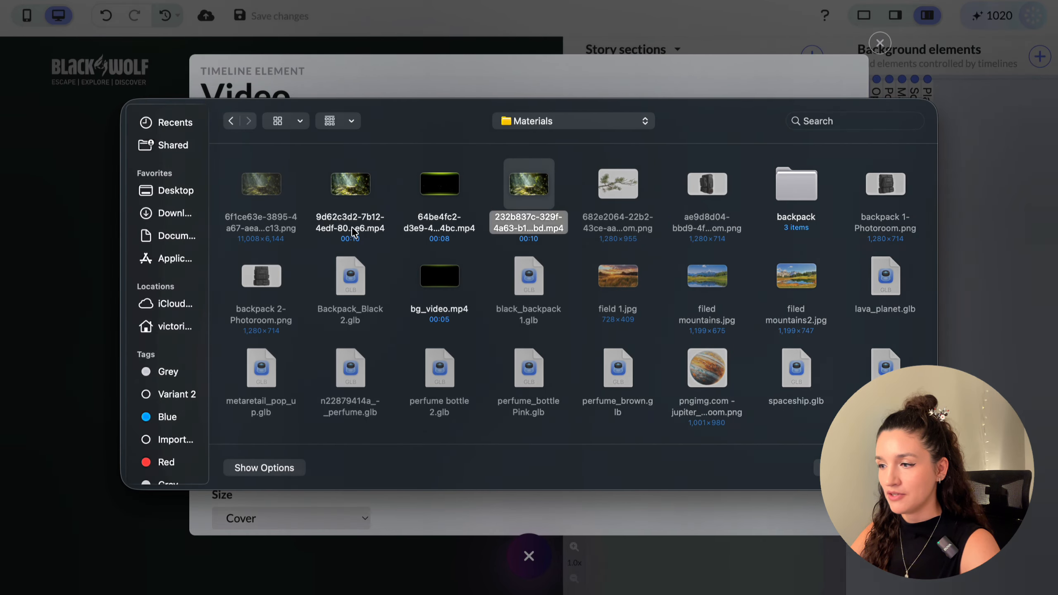
{"action": "key", "text": "Return"}
Step: Keep the video's size on Cover, set its background layer to Behind 3D elements, and upload the chosen file
{"action": "scroll", "coordinate": [688, 316], "scroll_direction": "down", "scroll_amount": 5}
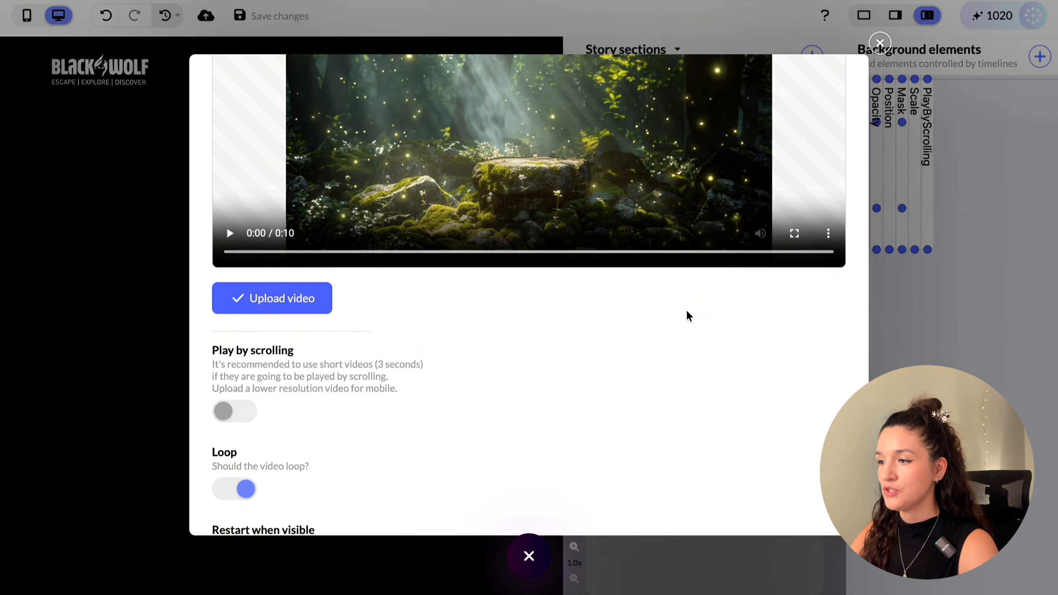
{"action": "scroll", "coordinate": [701, 316], "scroll_direction": "down", "scroll_amount": 2}
{"action": "scroll", "coordinate": [258, 375], "scroll_direction": "down", "scroll_amount": 5}
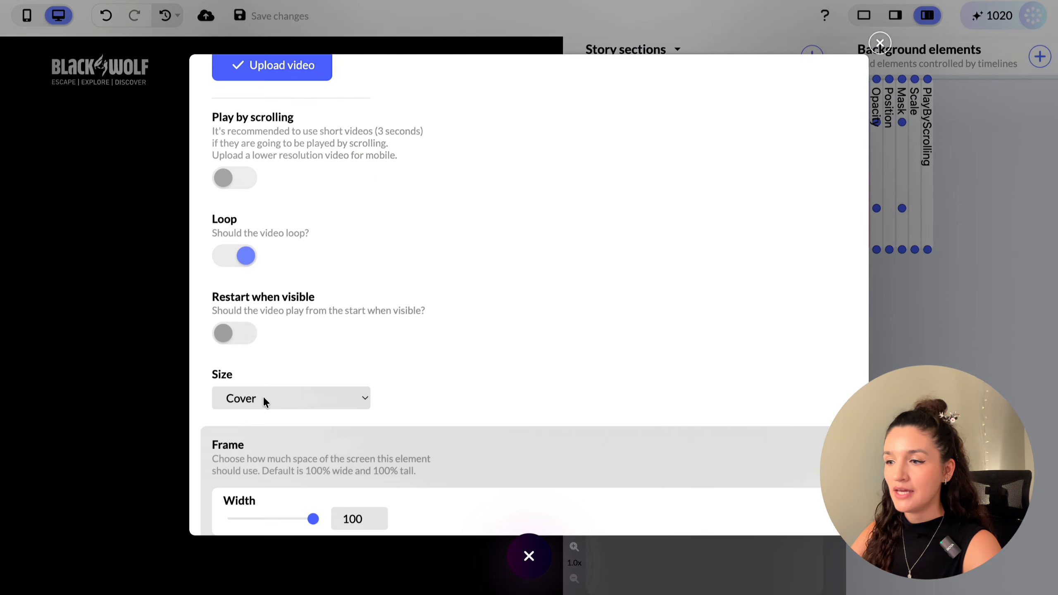
{"action": "scroll", "coordinate": [355, 346], "scroll_direction": "down", "scroll_amount": 2}
{"action": "left_click", "coordinate": [361, 319]}
{"action": "left_click", "coordinate": [359, 317]}
{"action": "scroll", "coordinate": [359, 316], "scroll_direction": "down", "scroll_amount": 10}
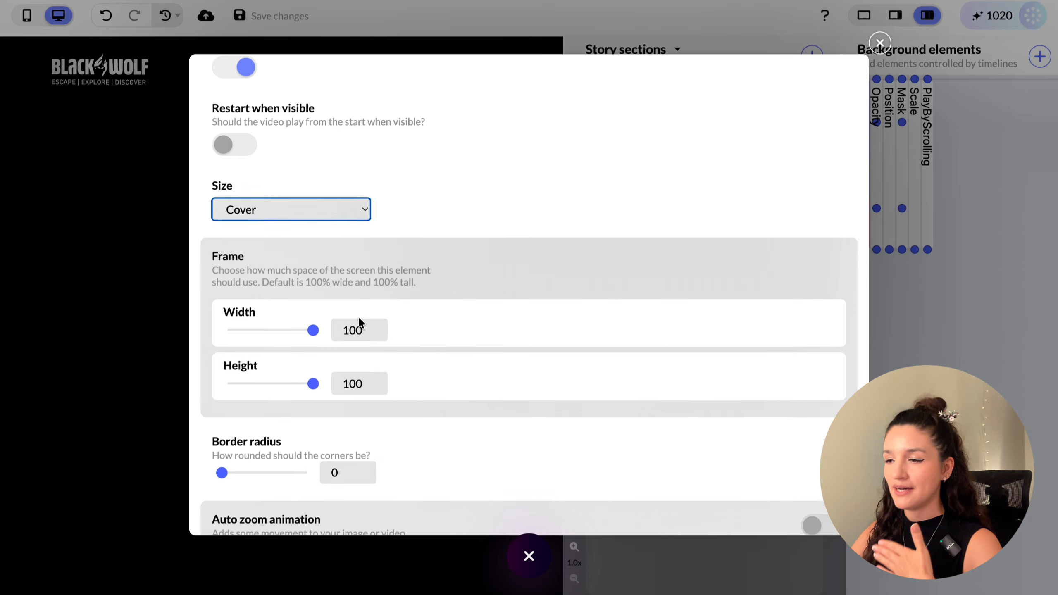
{"action": "scroll", "coordinate": [359, 315], "scroll_direction": "down", "scroll_amount": 7}
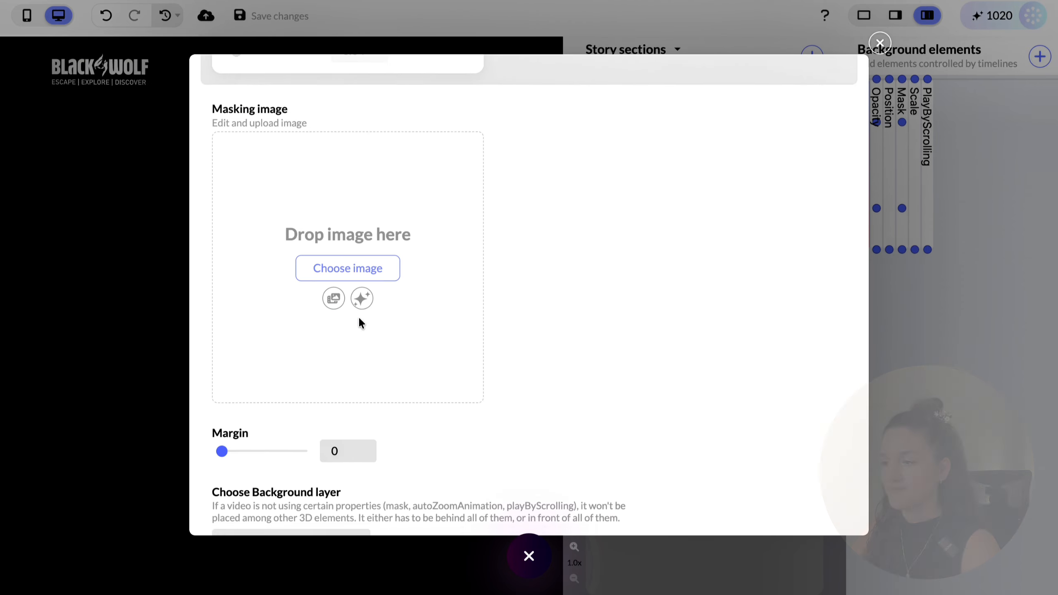
{"action": "left_click", "coordinate": [329, 422]}
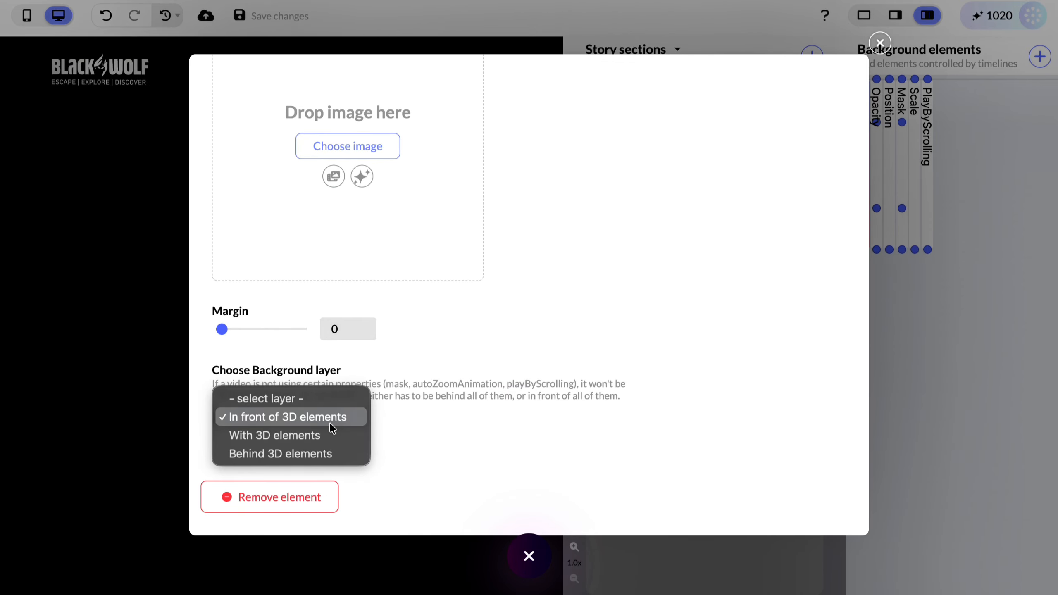
{"action": "left_click", "coordinate": [325, 453]}
{"action": "left_click", "coordinate": [539, 457]}
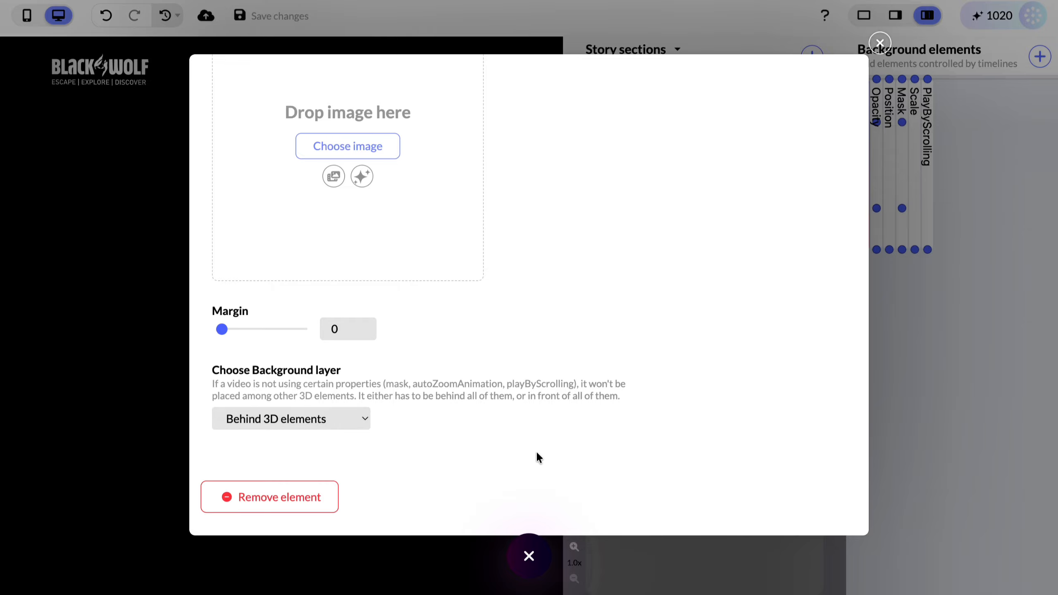
{"action": "scroll", "coordinate": [674, 415], "scroll_direction": "up", "scroll_amount": 15}
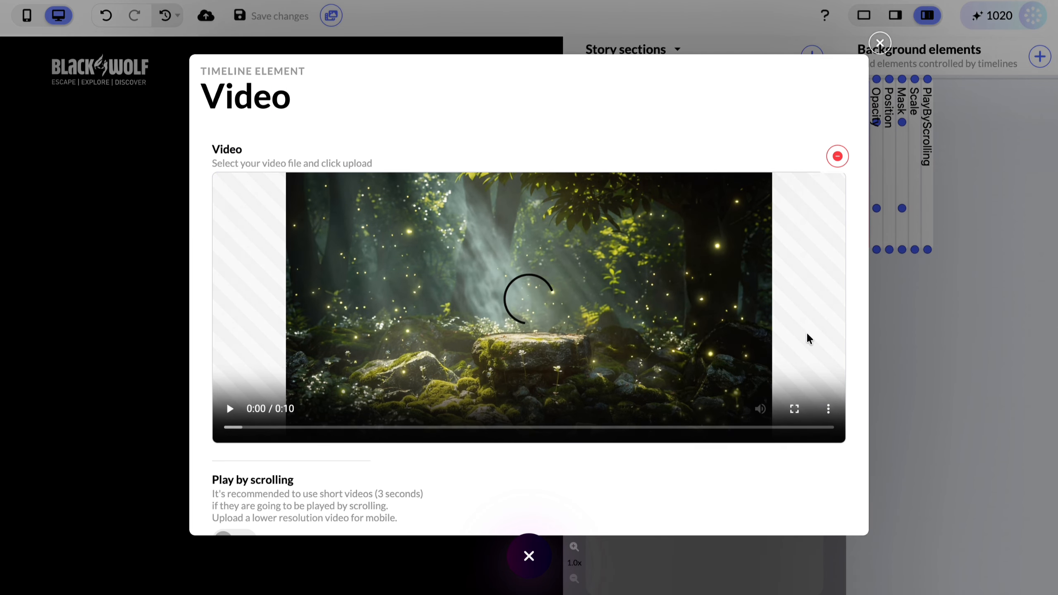
{"action": "left_click", "coordinate": [880, 42]}
Step: Set the Video element's opacity to 1 at its first and last timeline keyframes and check the keyframe before the last
{"action": "left_click", "coordinate": [876, 80]}
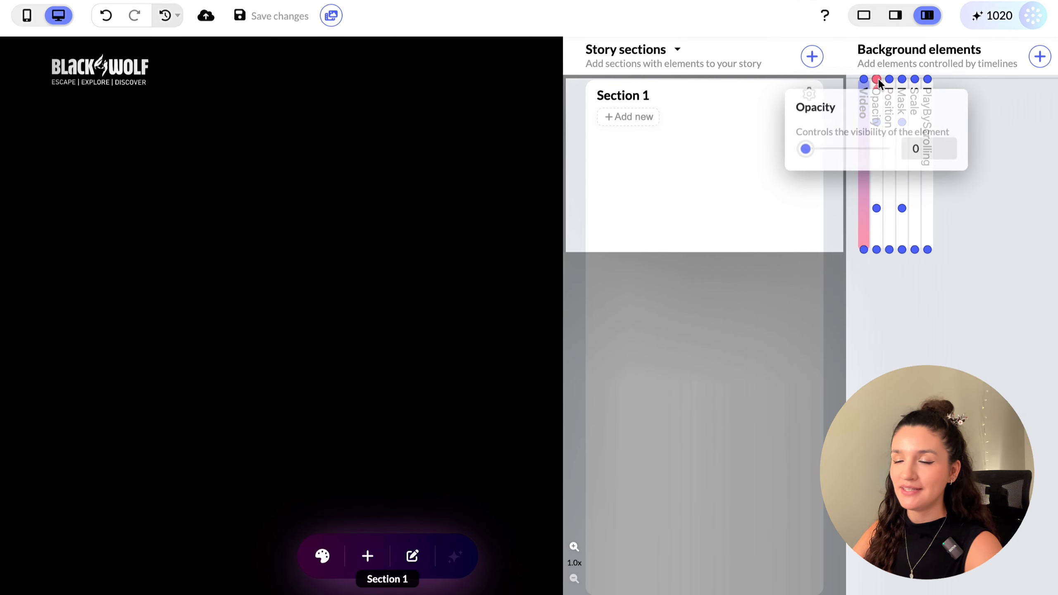
{"action": "left_click_drag", "start_coordinate": [802, 151], "coordinate": [946, 350]}
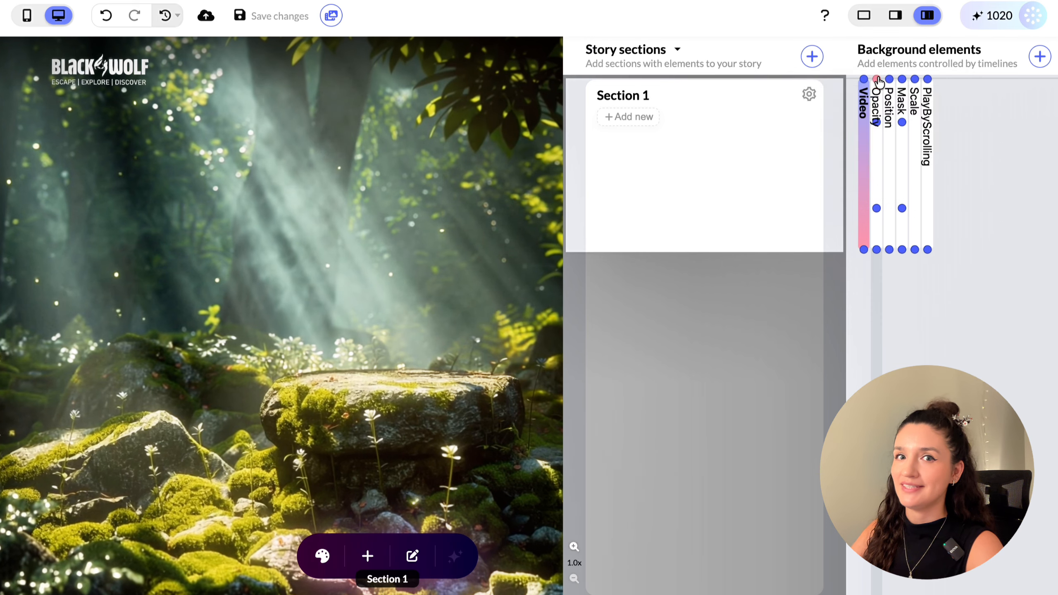
{"action": "left_click", "coordinate": [877, 249]}
{"action": "left_click_drag", "start_coordinate": [804, 321], "coordinate": [894, 325]}
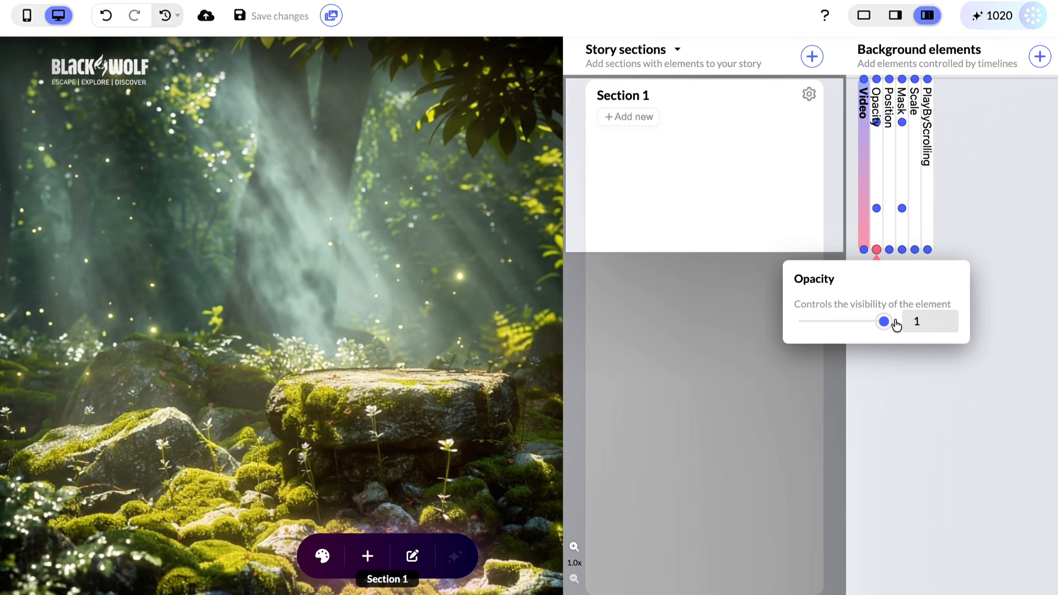
{"action": "left_click", "coordinate": [878, 208]}
{"action": "left_click", "coordinate": [877, 208]}
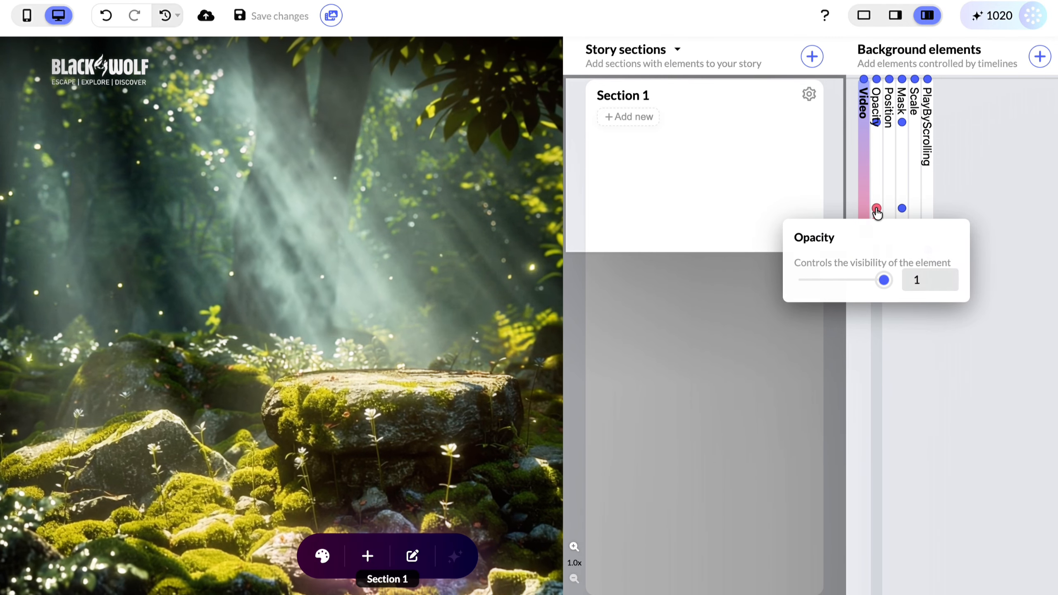
{"action": "left_click", "coordinate": [878, 225]}
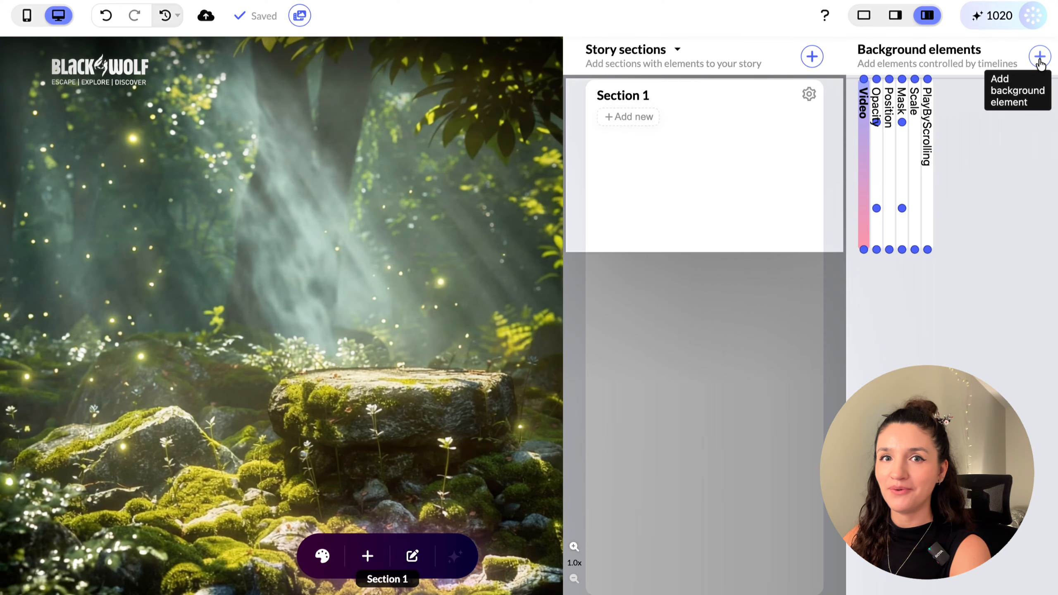
Step: Add a 3D Scene background element to the story
{"action": "left_click", "coordinate": [1040, 57]}
{"action": "scroll", "coordinate": [919, 291], "scroll_direction": "down", "scroll_amount": 4}
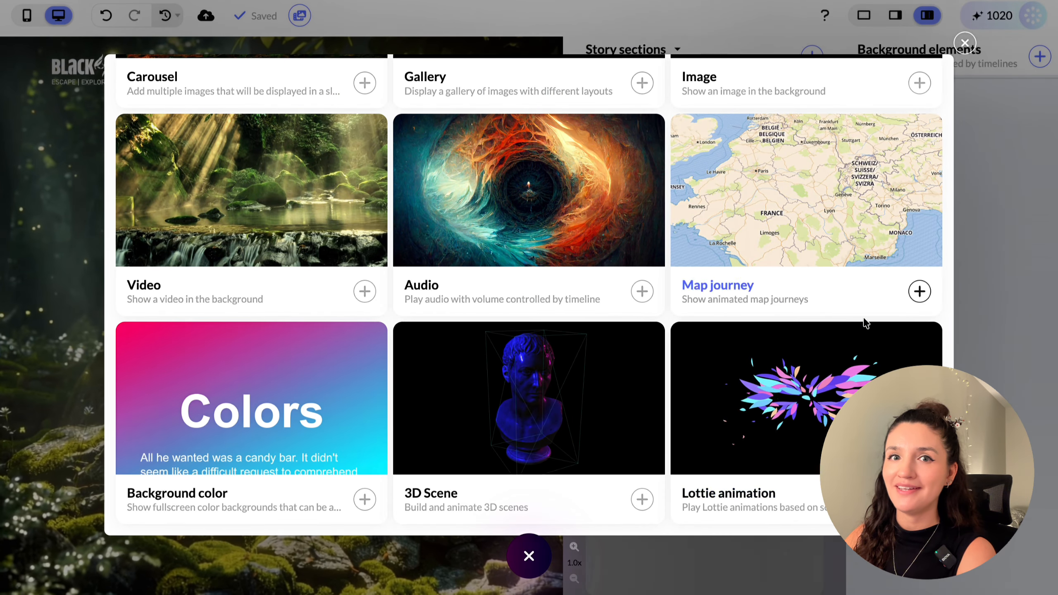
{"action": "left_click", "coordinate": [641, 501]}
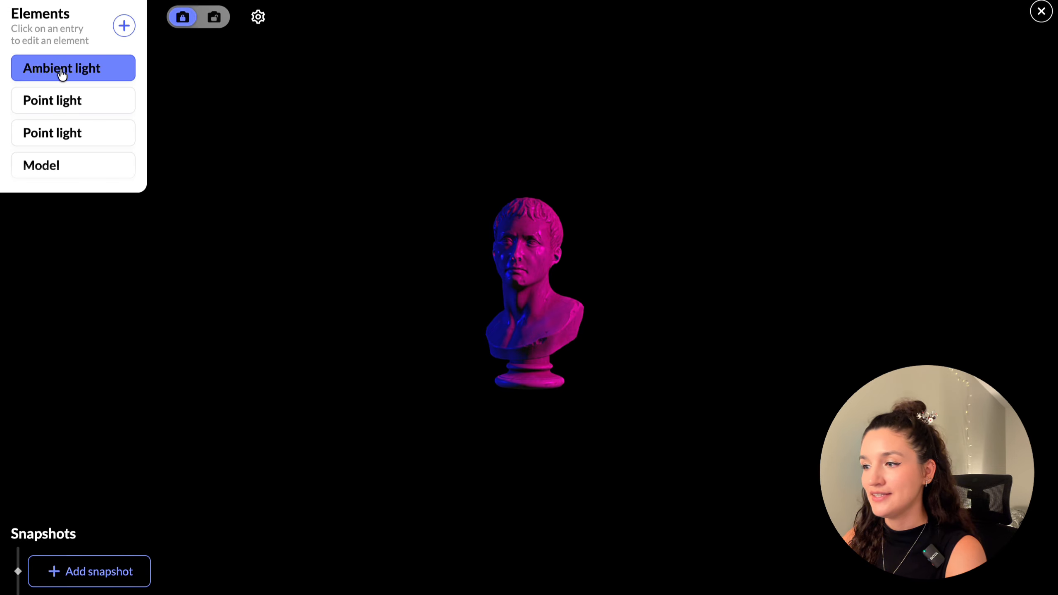
Step: Replace the scene's default bust model with the uploaded file Backpack_Black 2.glb
{"action": "left_click", "coordinate": [83, 173]}
{"action": "left_click", "coordinate": [1014, 185]}
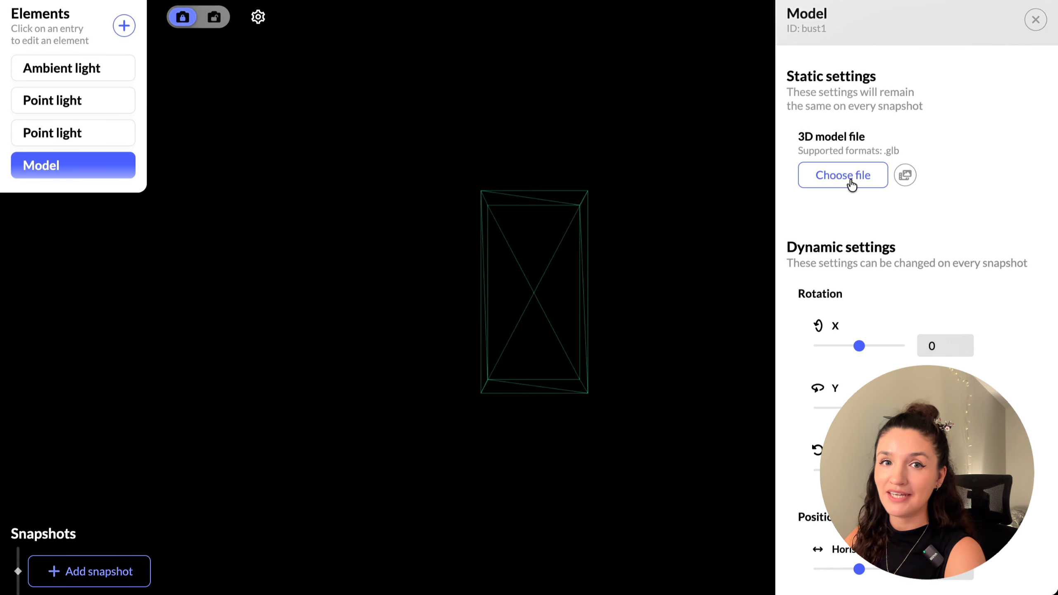
{"action": "left_click", "coordinate": [852, 185]}
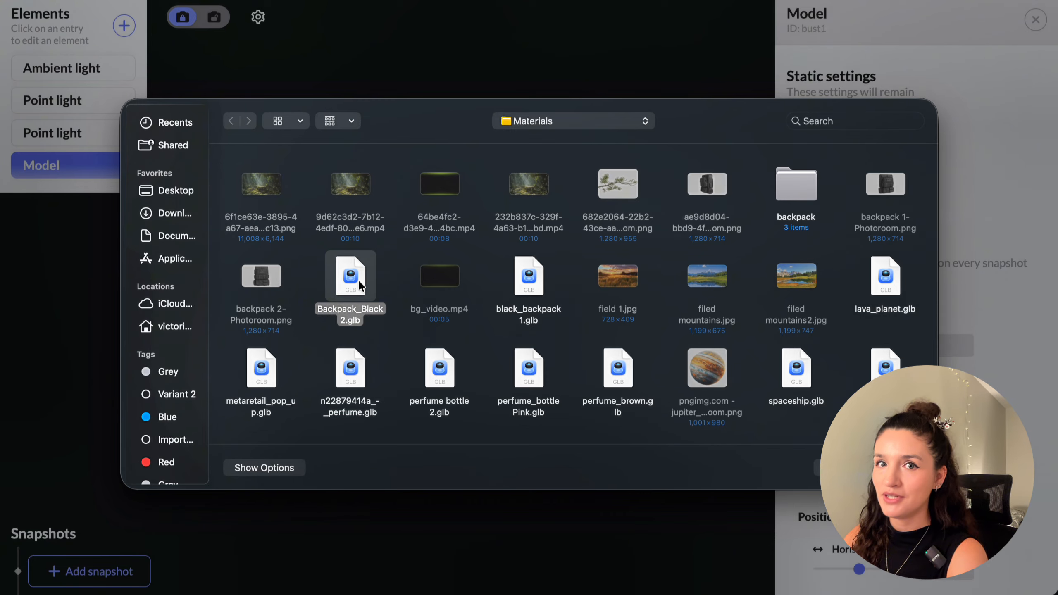
{"action": "left_click", "coordinate": [900, 467]}
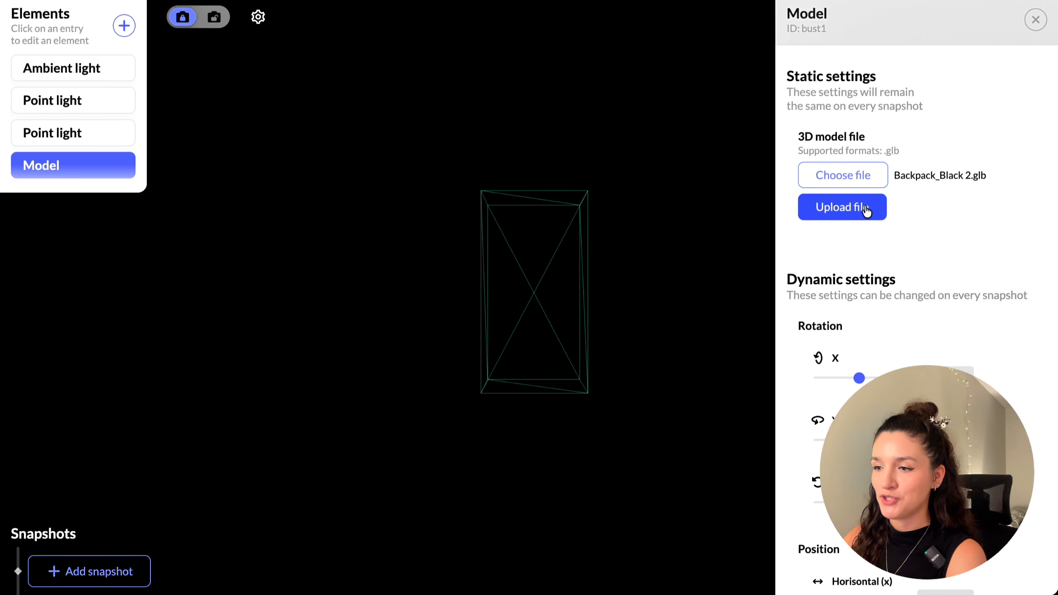
{"action": "left_click", "coordinate": [867, 211]}
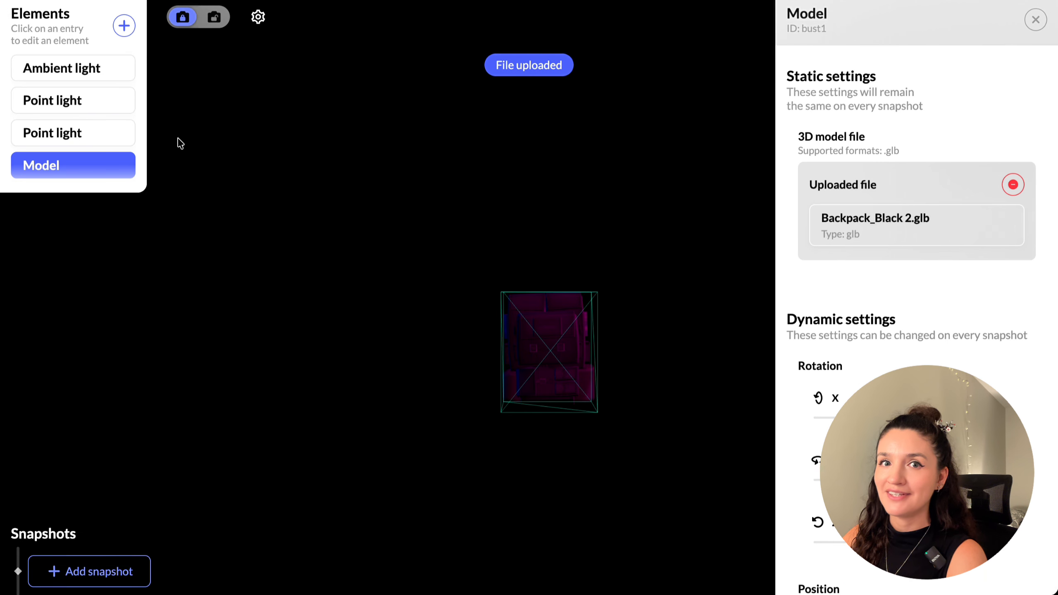
Step: Set the ambient light's colour to white, rgb(255, 255, 255)
{"action": "left_click", "coordinate": [85, 67]}
{"action": "left_click", "coordinate": [869, 262]}
{"action": "left_click", "coordinate": [810, 206]}
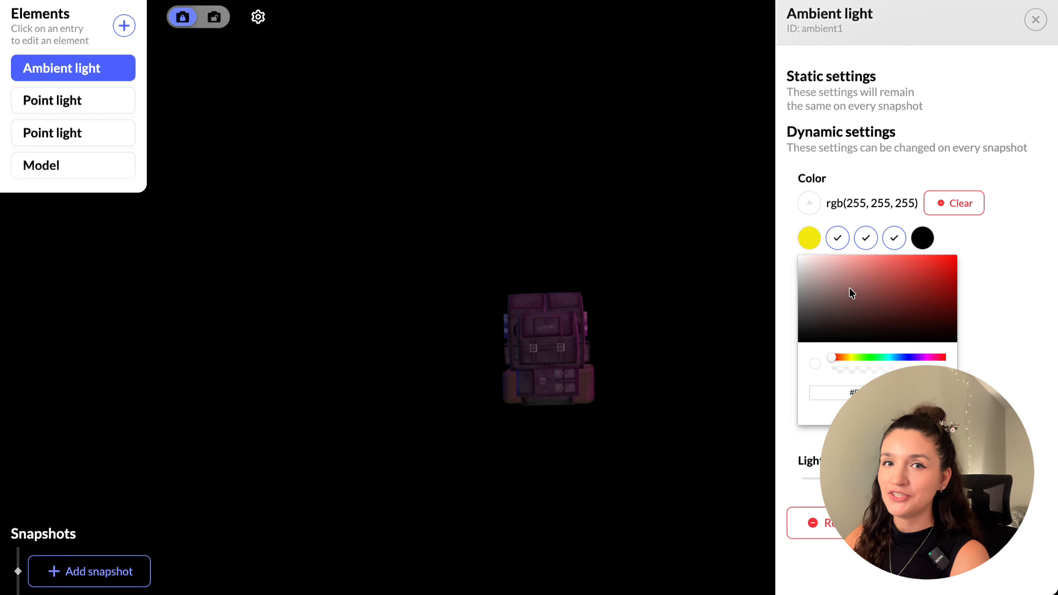
{"action": "left_click", "coordinate": [810, 205]}
Step: Give the first point light colour rgb(246, 253, 211), intensity 68 and horizontal position -0.9, and shift its depth slightly
{"action": "left_click", "coordinate": [70, 100]}
{"action": "left_click", "coordinate": [809, 301]}
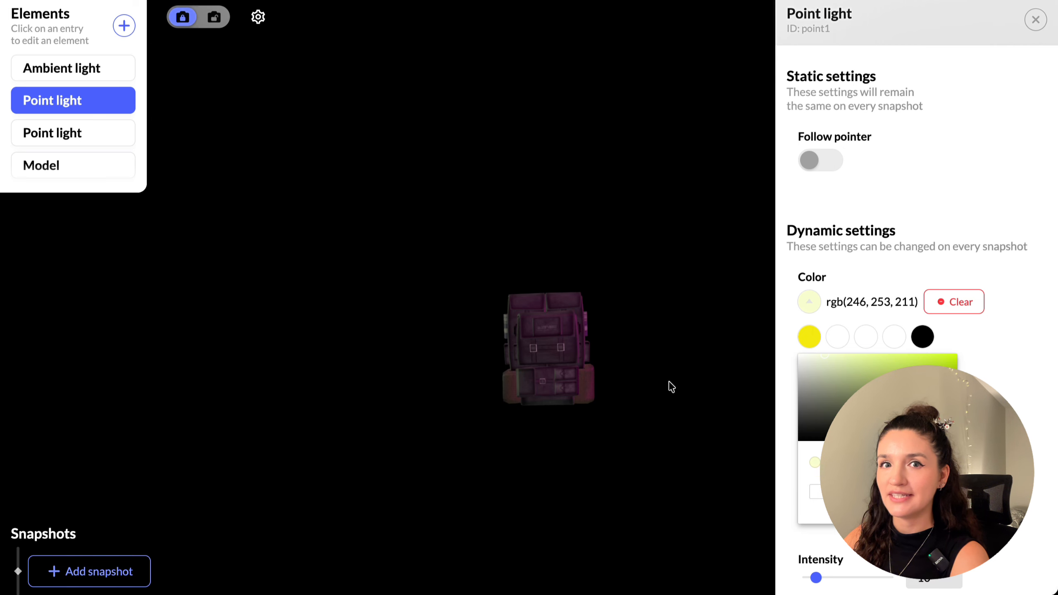
{"action": "left_click", "coordinate": [809, 301]}
{"action": "scroll", "coordinate": [871, 400], "scroll_direction": "down", "scroll_amount": 3}
{"action": "left_click_drag", "start_coordinate": [863, 361], "coordinate": [859, 398]}
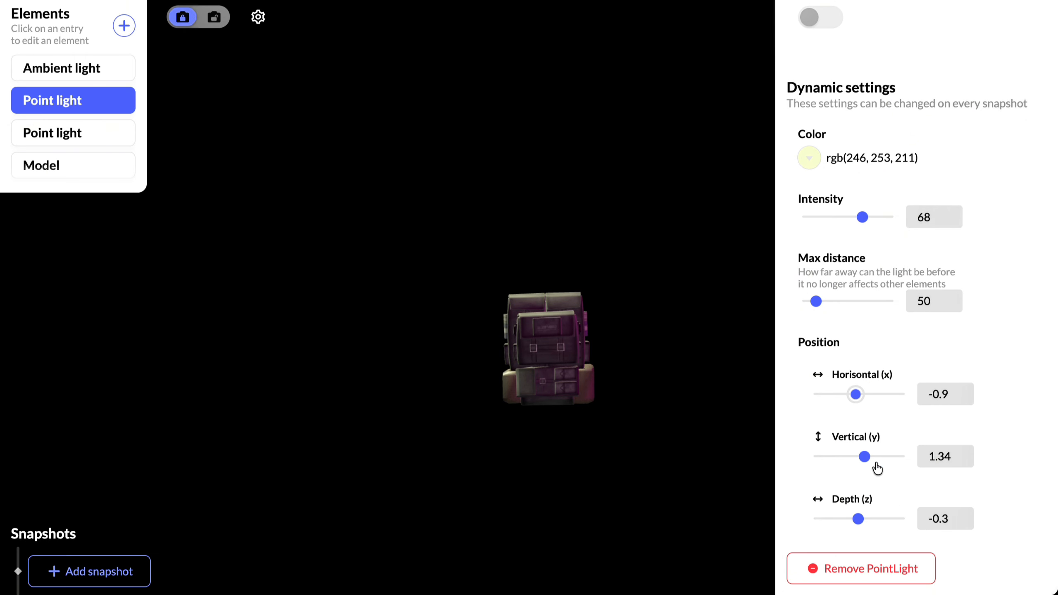
{"action": "left_click_drag", "start_coordinate": [859, 518], "coordinate": [863, 518]}
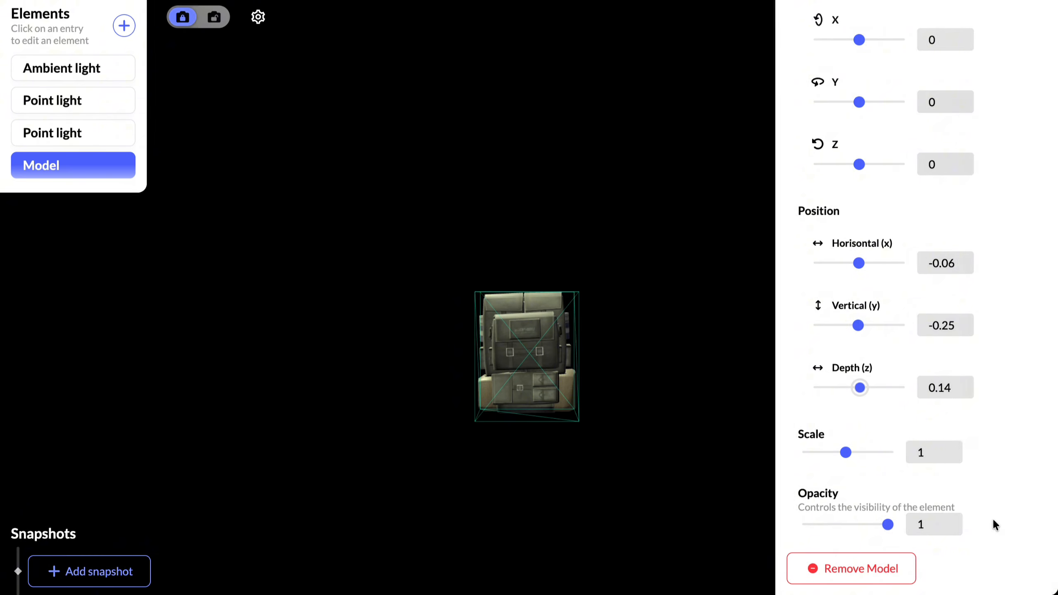
Step: Scale the backpack model to 1.6 and store the scene as the first snapshot
{"action": "type", "text": ".6"}
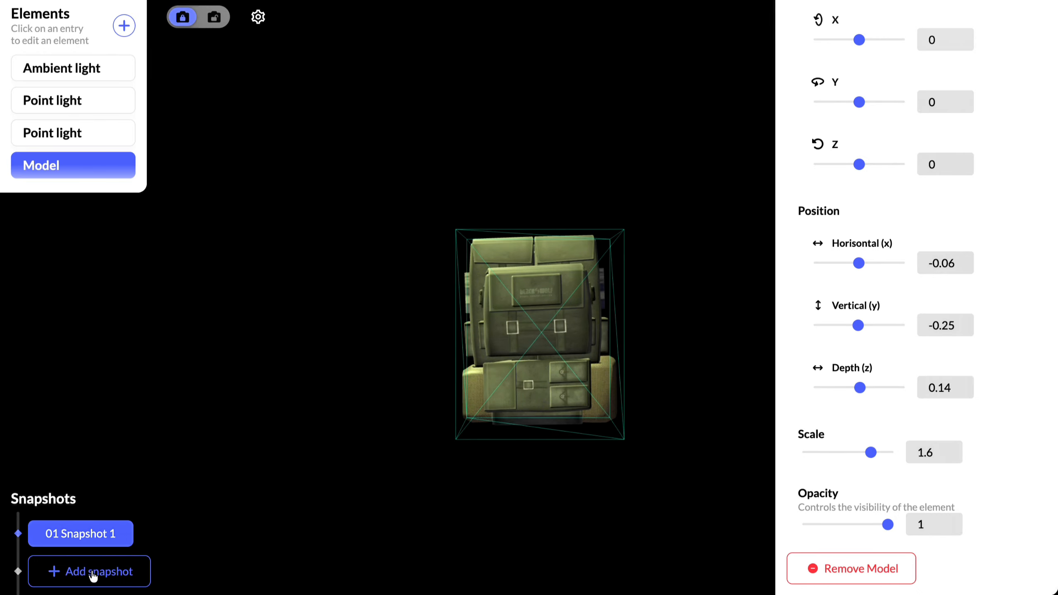
{"action": "left_click", "coordinate": [154, 534]}
{"action": "left_click", "coordinate": [645, 81]}
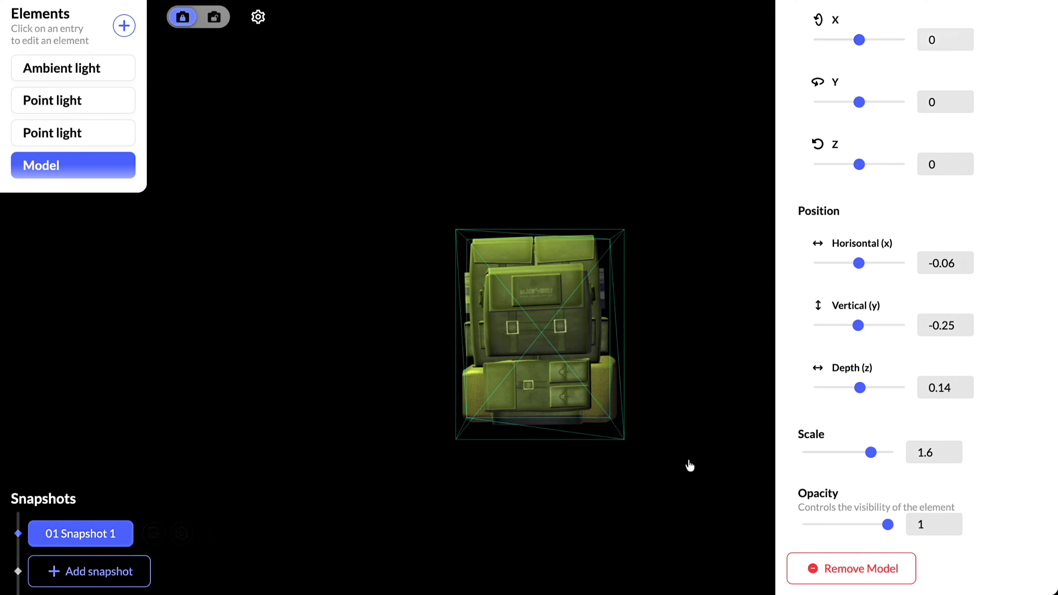
Step: Leave the 3D scene editor and view the backpack over the forest video in the full-page preview
{"action": "left_click", "coordinate": [704, 461]}
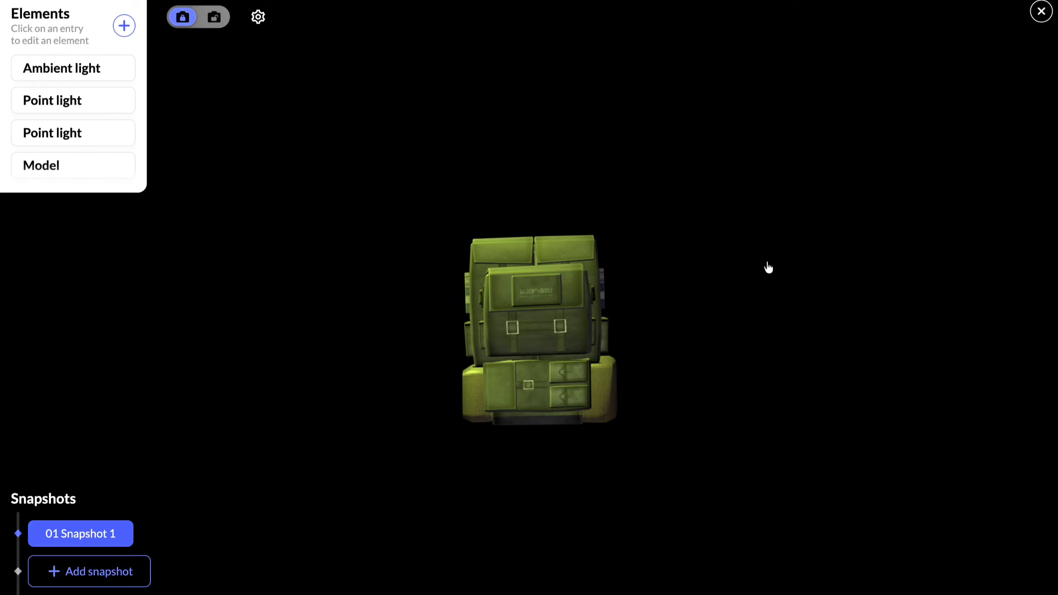
{"action": "left_click", "coordinate": [1042, 12]}
{"action": "left_click", "coordinate": [866, 18]}
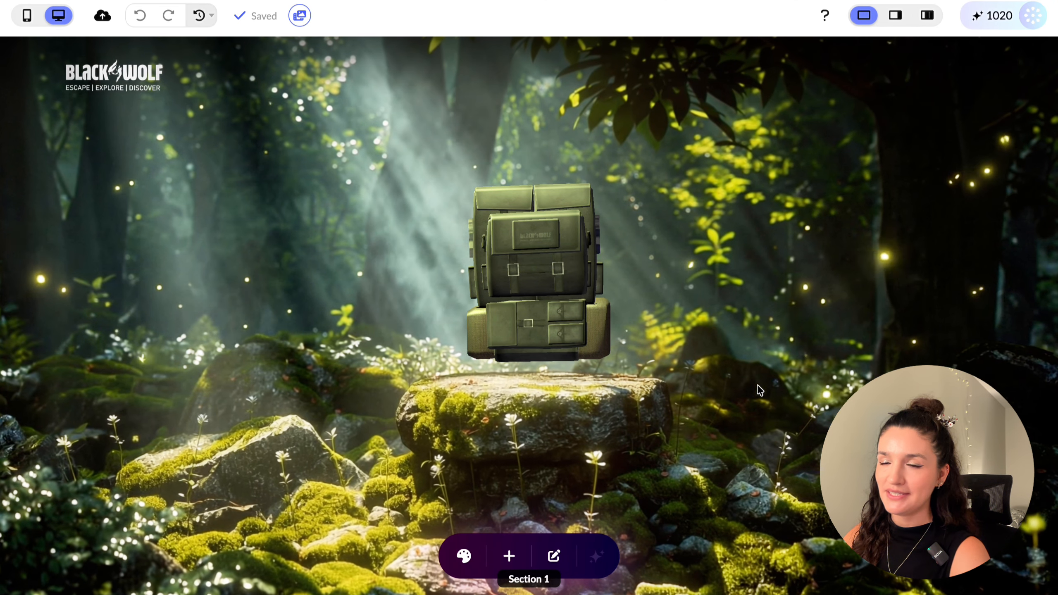
Step: Duplicate the forest video background element and place the copy in front of the 3D elements
{"action": "left_click", "coordinate": [927, 16]}
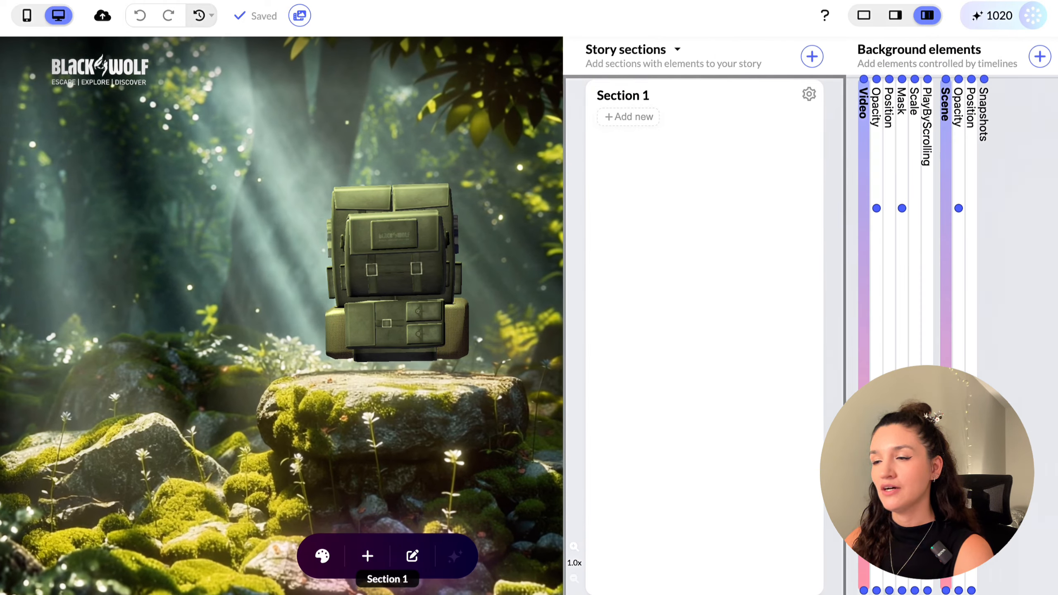
{"action": "left_click", "coordinate": [865, 146]}
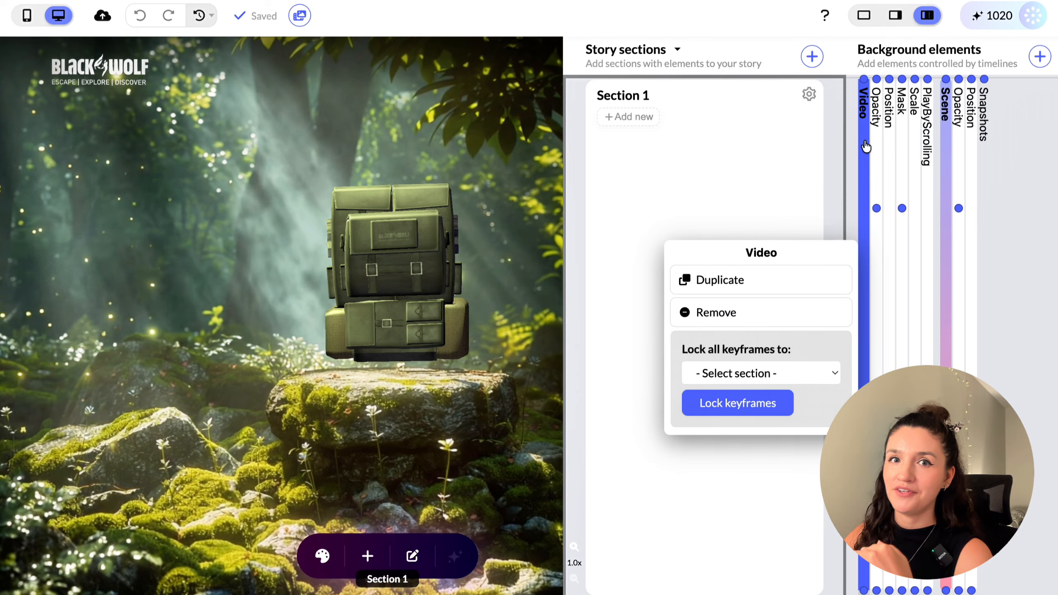
{"action": "left_click", "coordinate": [720, 280]}
{"action": "double_click", "coordinate": [949, 157]}
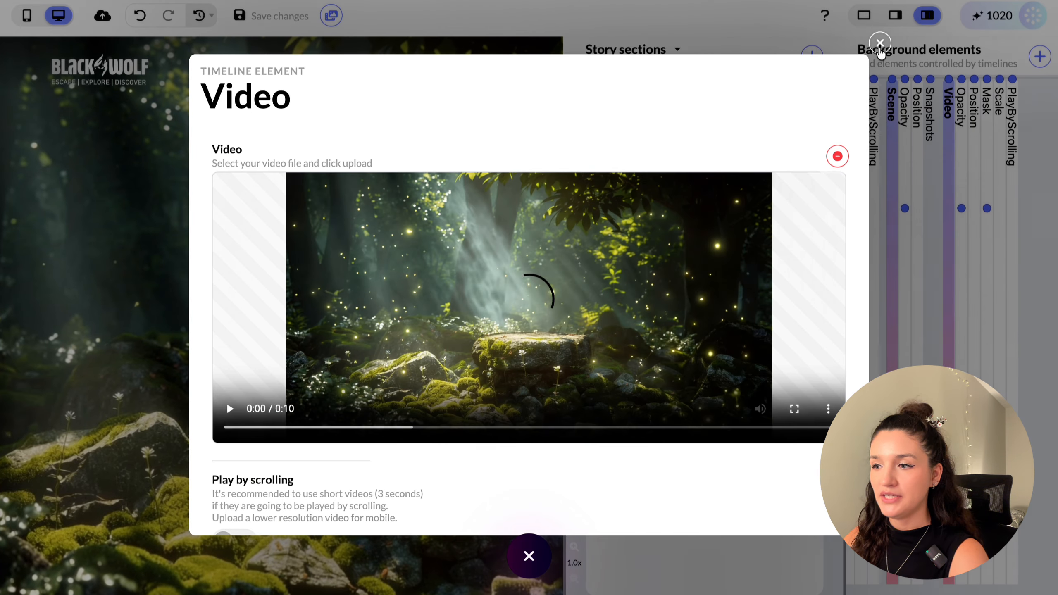
{"action": "scroll", "coordinate": [299, 411], "scroll_direction": "down", "scroll_amount": 10}
{"action": "left_click", "coordinate": [296, 419]}
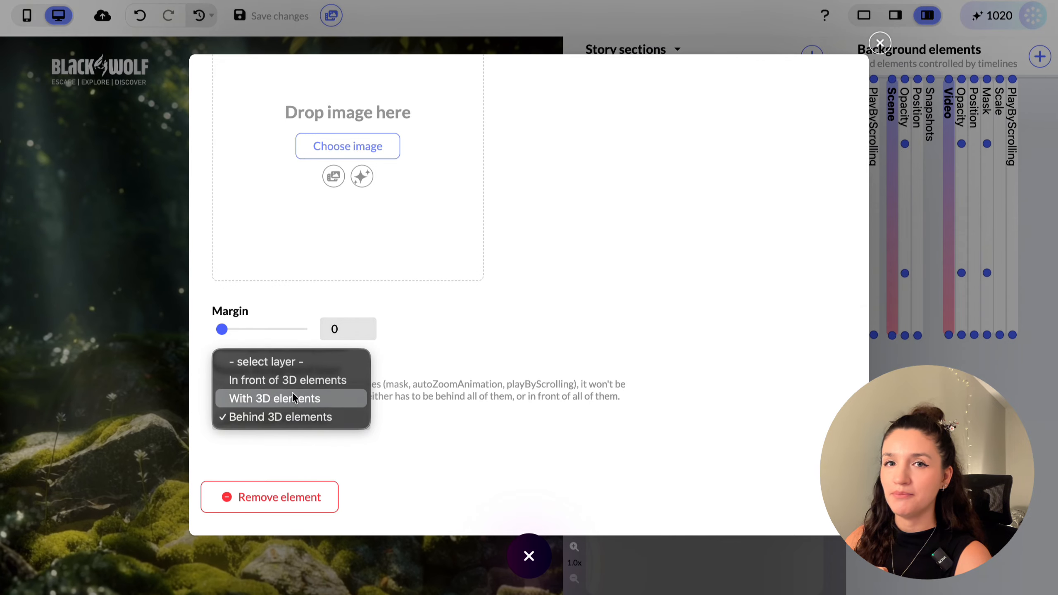
{"action": "left_click", "coordinate": [484, 395]}
{"action": "left_click", "coordinate": [880, 44]}
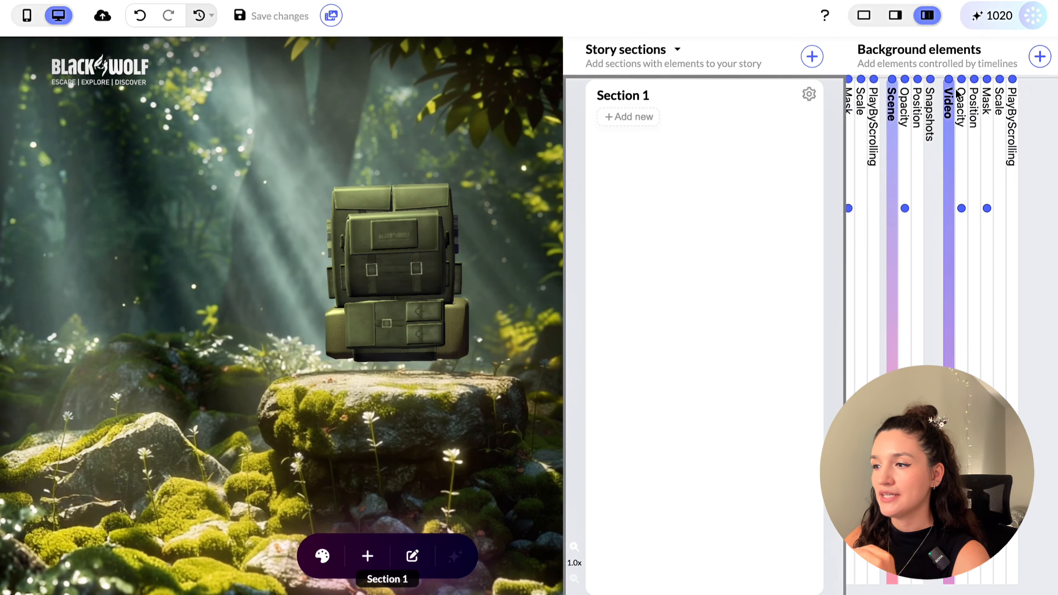
Step: Set the duplicated video's opacity to 0.2 at its first three opacity keyframes
{"action": "left_click", "coordinate": [962, 80]}
{"action": "left_click_drag", "start_coordinate": [1010, 154], "coordinate": [993, 154]}
{"action": "type", "text": "0.2"}
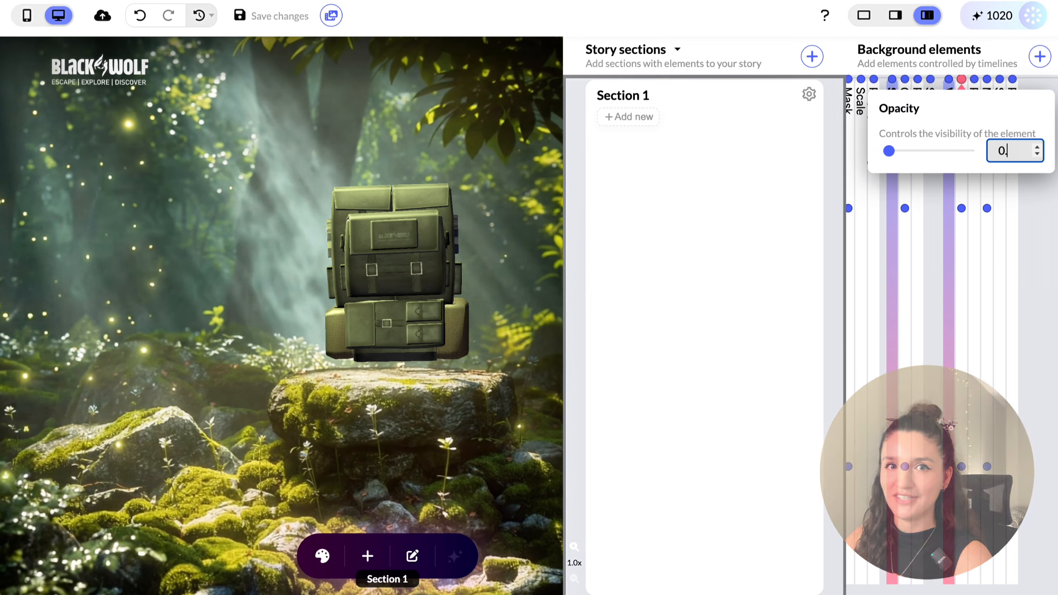
{"action": "left_click", "coordinate": [1044, 298]}
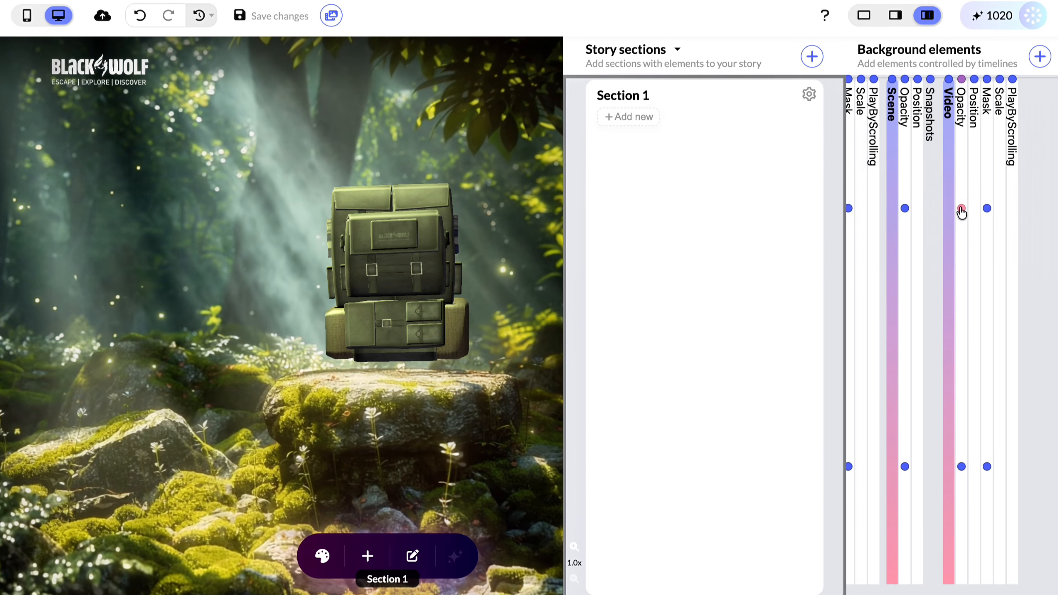
{"action": "left_click", "coordinate": [962, 208]}
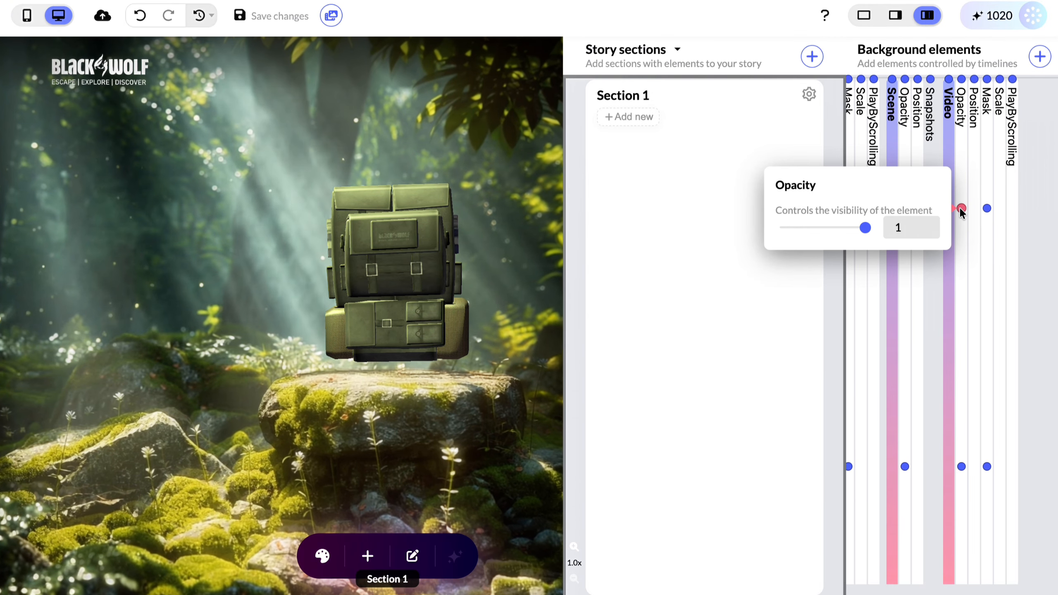
{"action": "double_click", "coordinate": [896, 227]}
{"action": "type", "text": "0.2"}
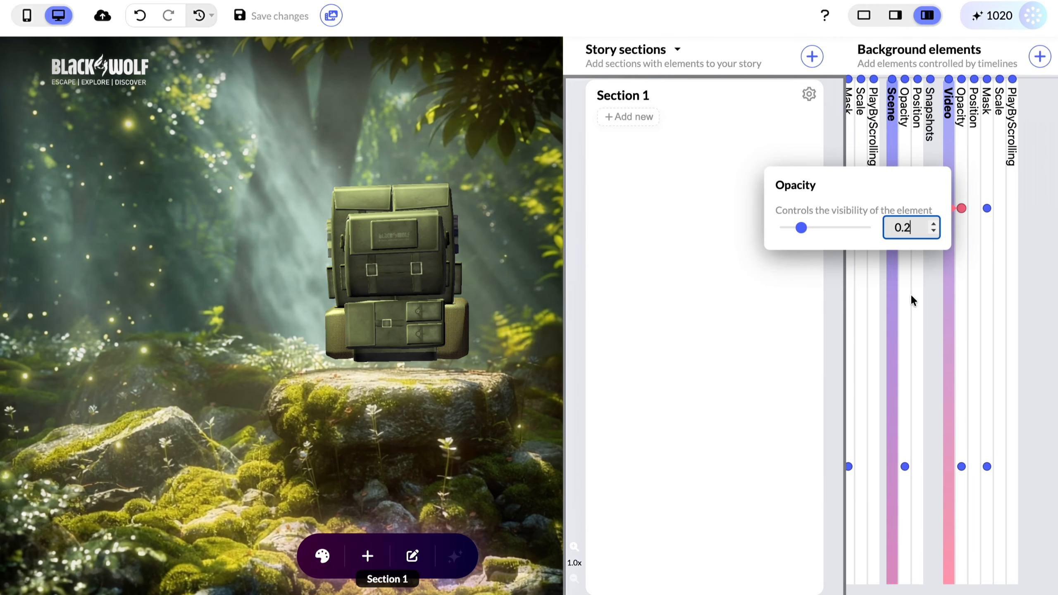
{"action": "left_click", "coordinate": [999, 339]}
{"action": "left_click", "coordinate": [962, 466]}
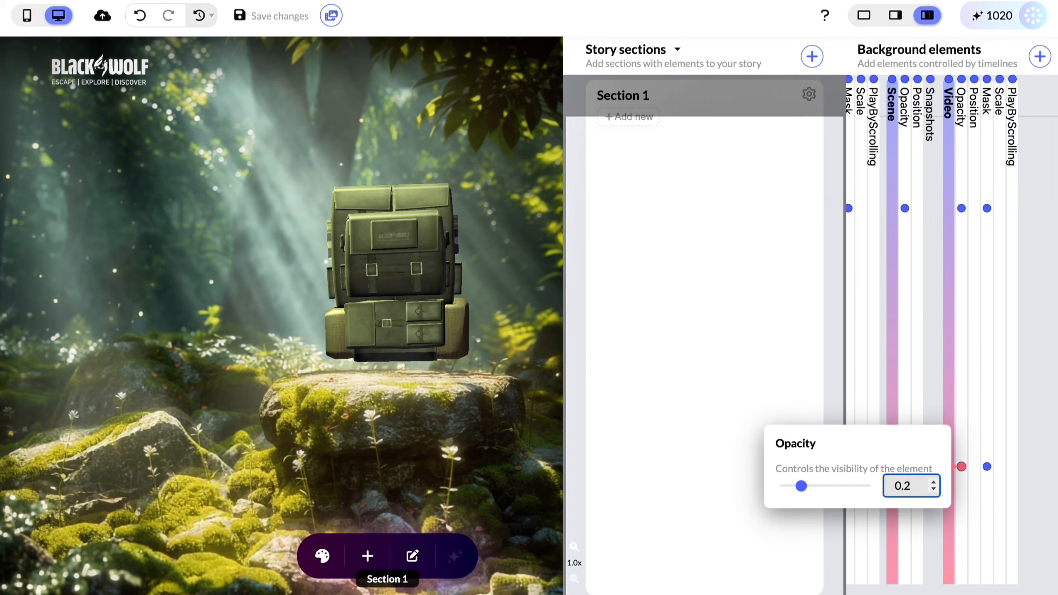
{"action": "left_click", "coordinate": [1039, 432]}
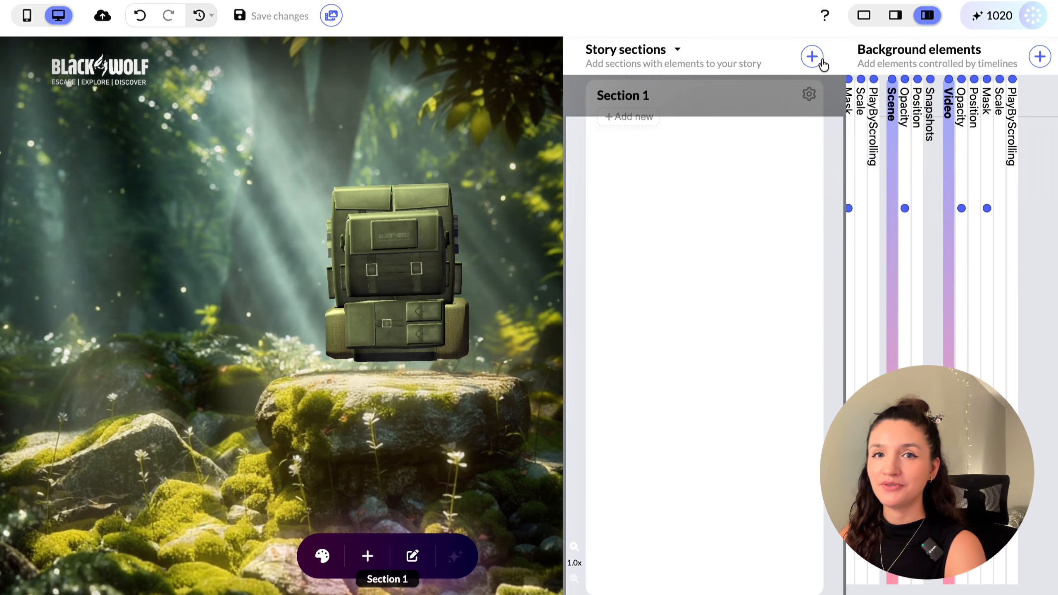
Step: Add a second section to the story and align the end of the scene's timeline with the end of Section 1
{"action": "left_click", "coordinate": [813, 56]}
{"action": "left_click", "coordinate": [301, 108]}
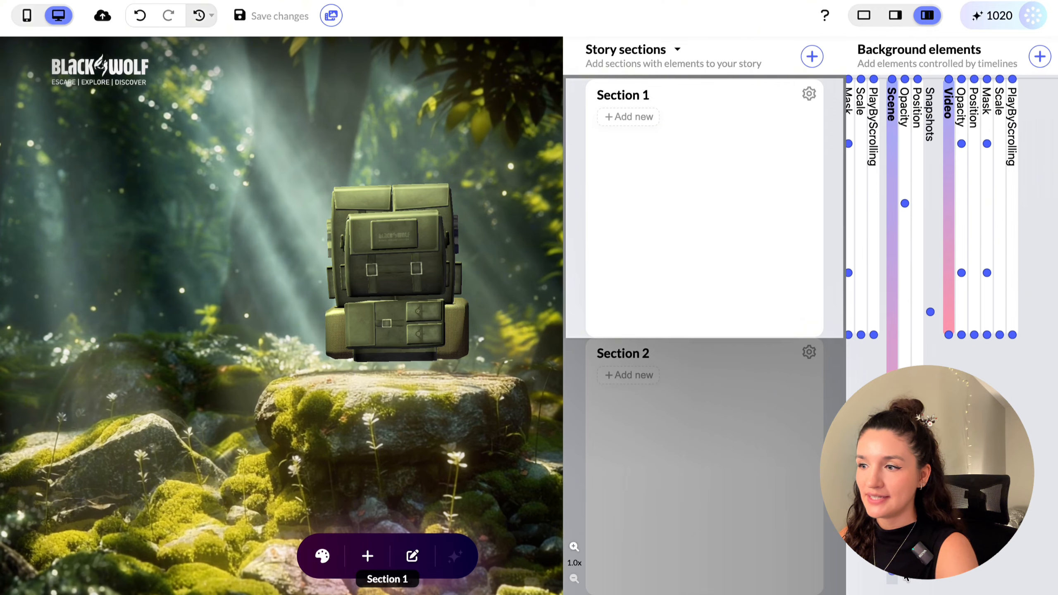
{"action": "left_click_drag", "start_coordinate": [897, 358], "coordinate": [895, 334]}
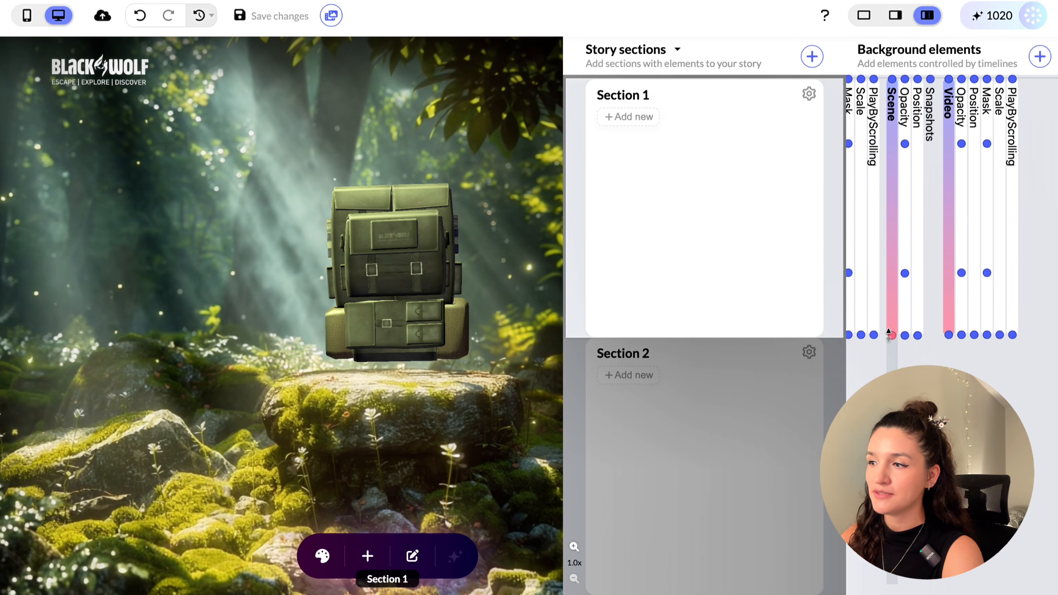
{"action": "left_click", "coordinate": [963, 336]}
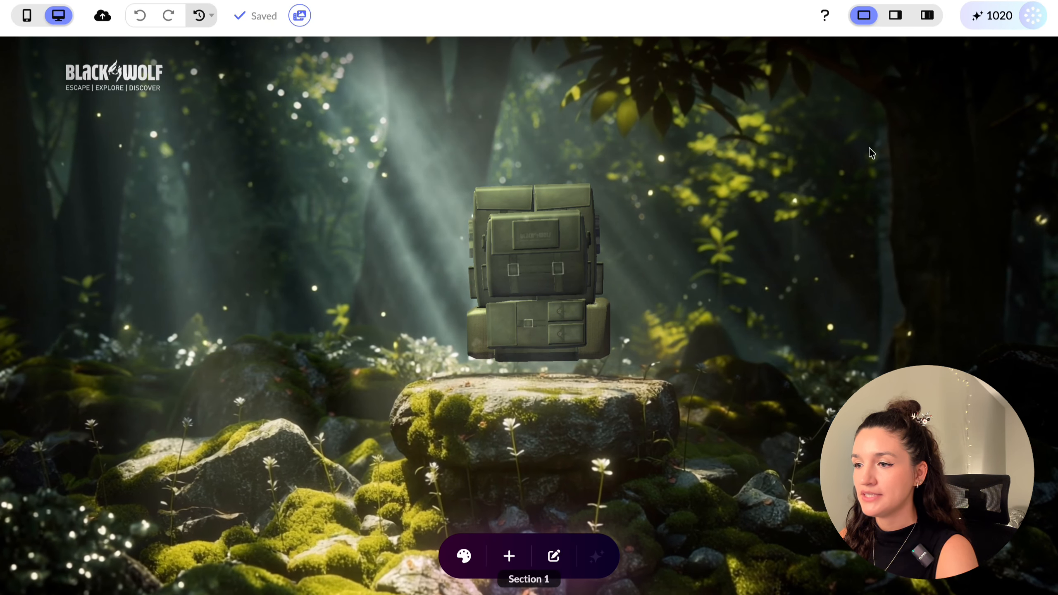
Step: Extend the scene's timeline into Section 2, then open the scene with the backpack model selected and add a second snapshot
{"action": "left_click", "coordinate": [927, 16]}
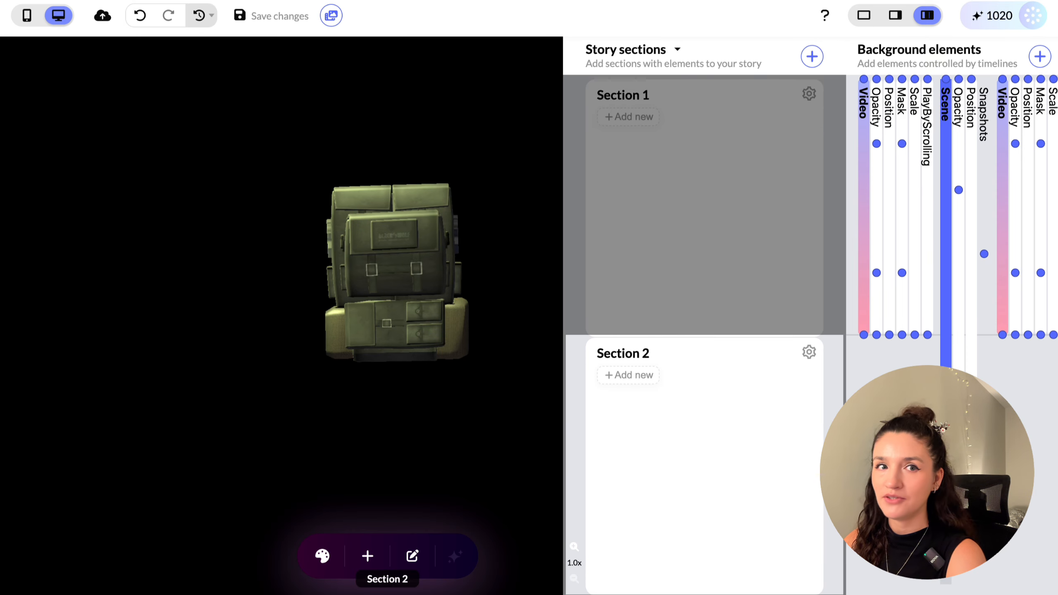
{"action": "left_click", "coordinate": [946, 441]}
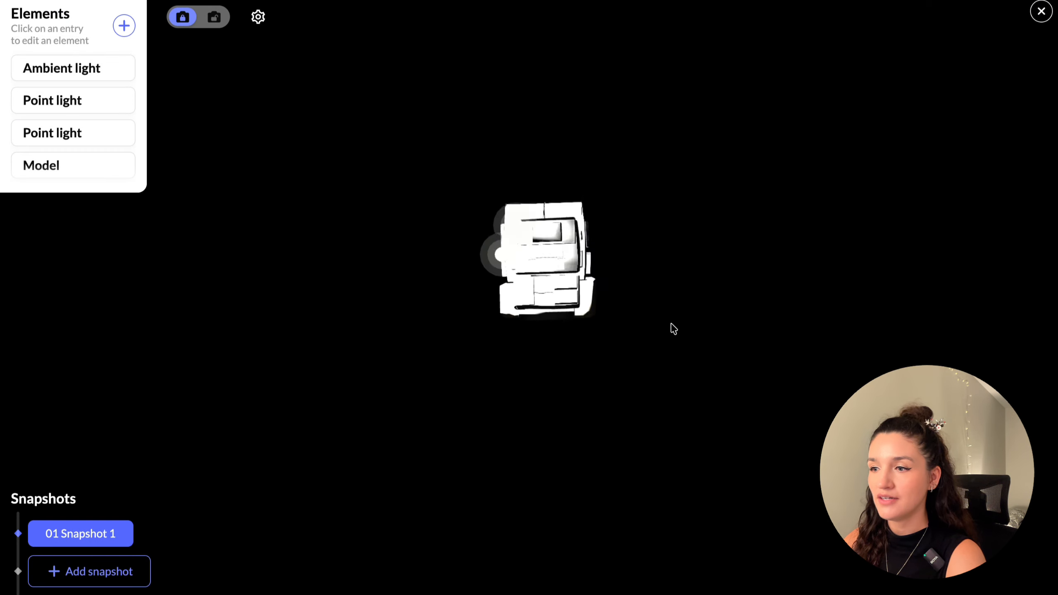
{"action": "left_click", "coordinate": [558, 271]}
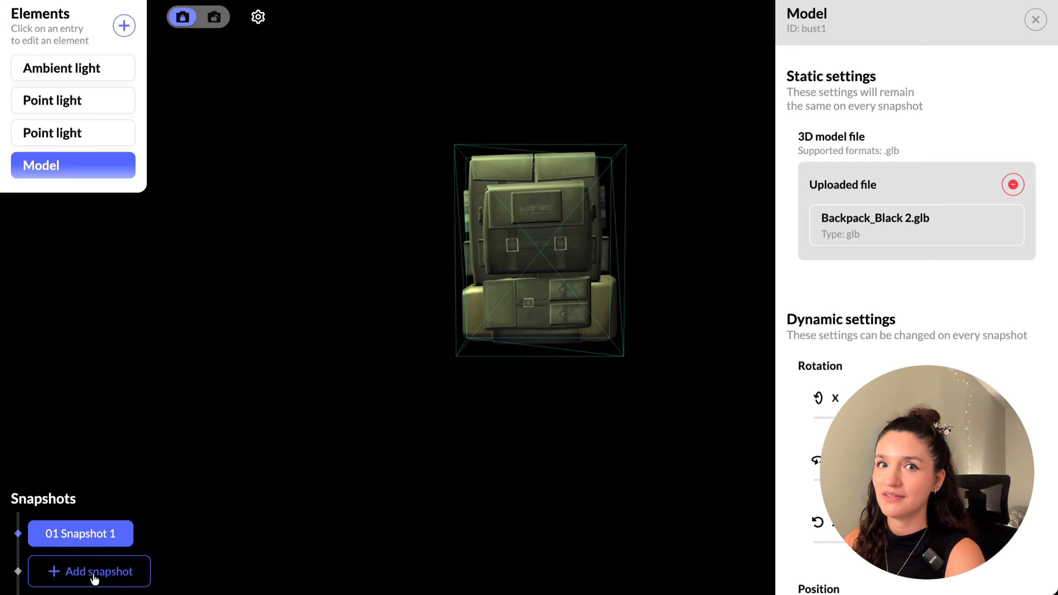
{"action": "left_click", "coordinate": [123, 579]}
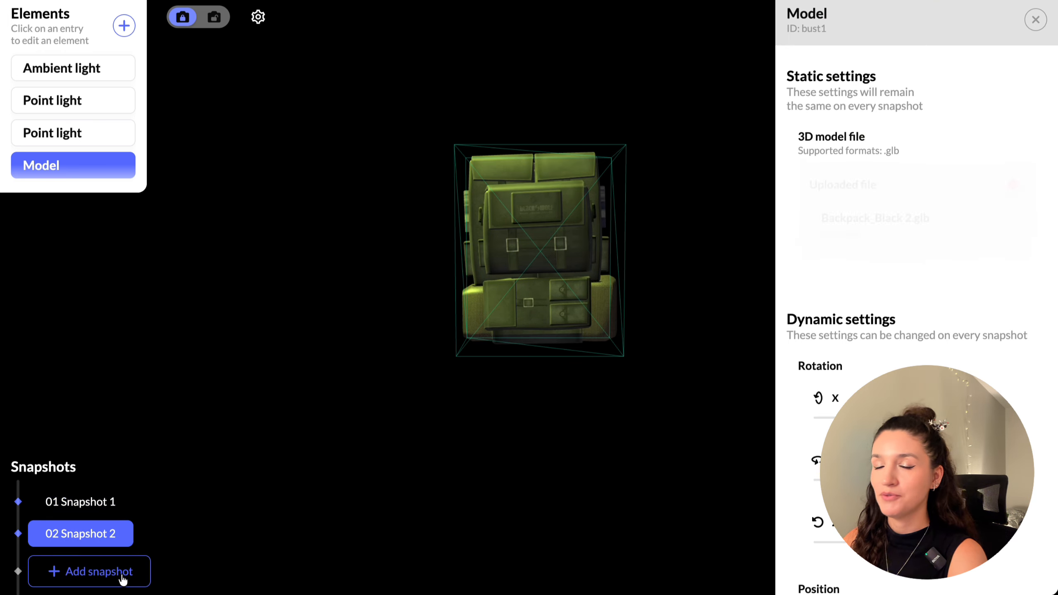
Step: Rotate the backpack to 44 on Y, set its horizontal position to -0.74, override Snapshot 2 with this view and close the scene
{"action": "scroll", "coordinate": [1050, 454], "scroll_direction": "down", "scroll_amount": 6}
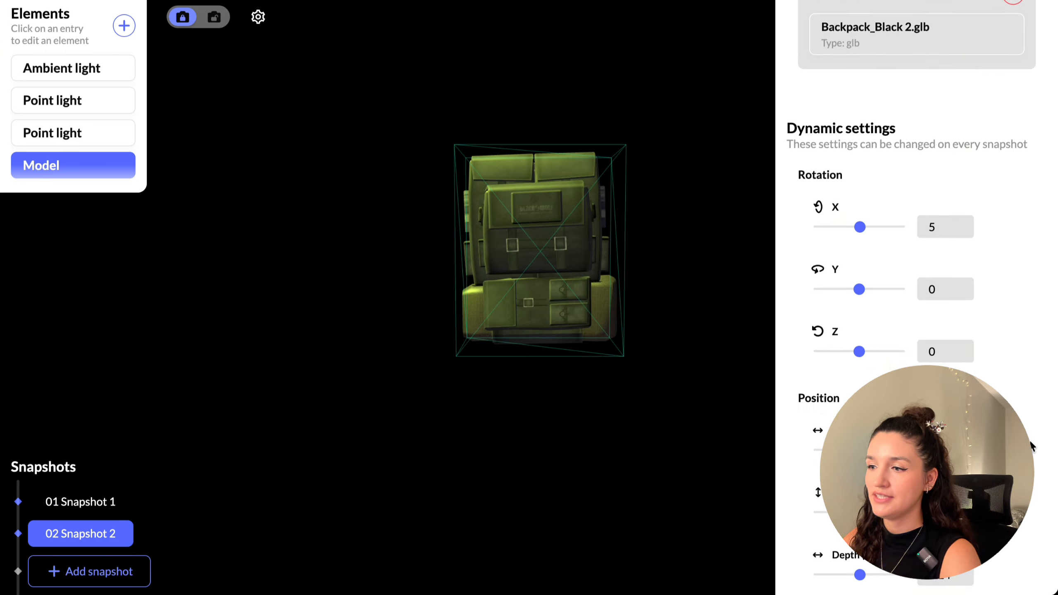
{"action": "left_click_drag", "start_coordinate": [859, 229], "coordinate": [862, 228]}
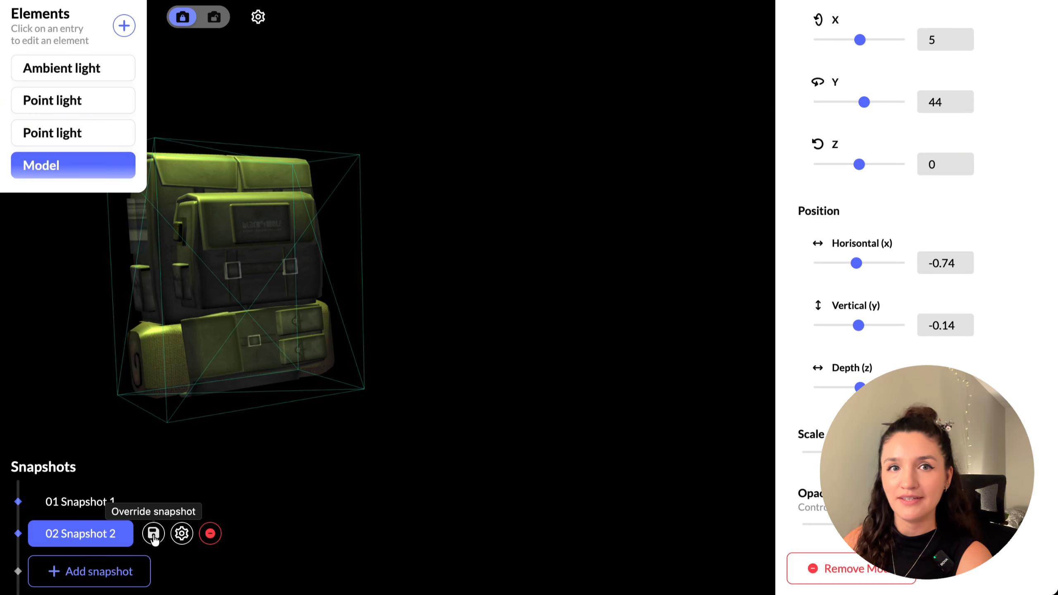
{"action": "left_click", "coordinate": [154, 534]}
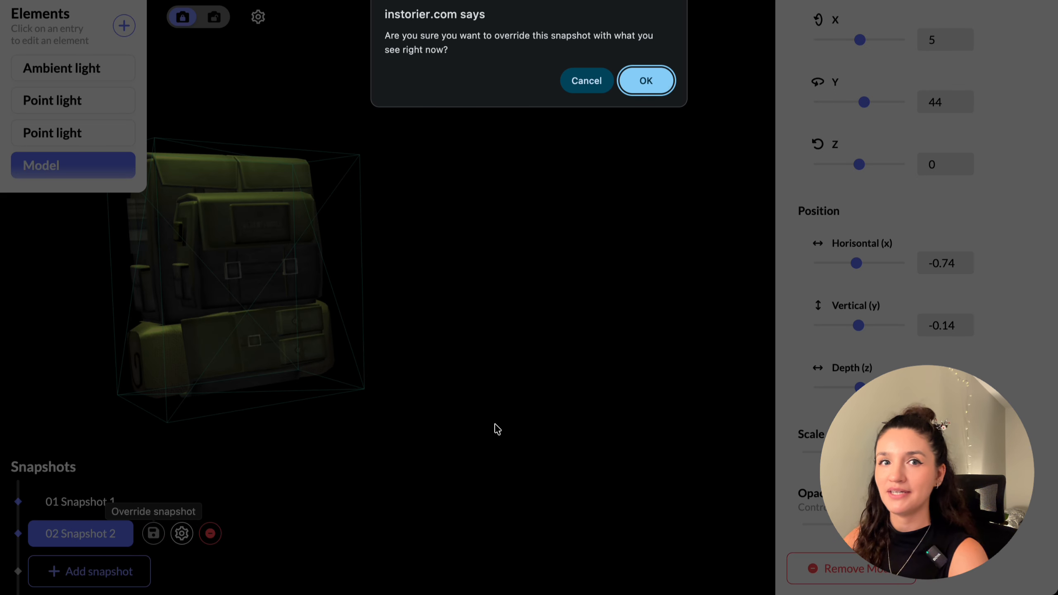
{"action": "key", "text": "Return"}
{"action": "left_click", "coordinate": [663, 247]}
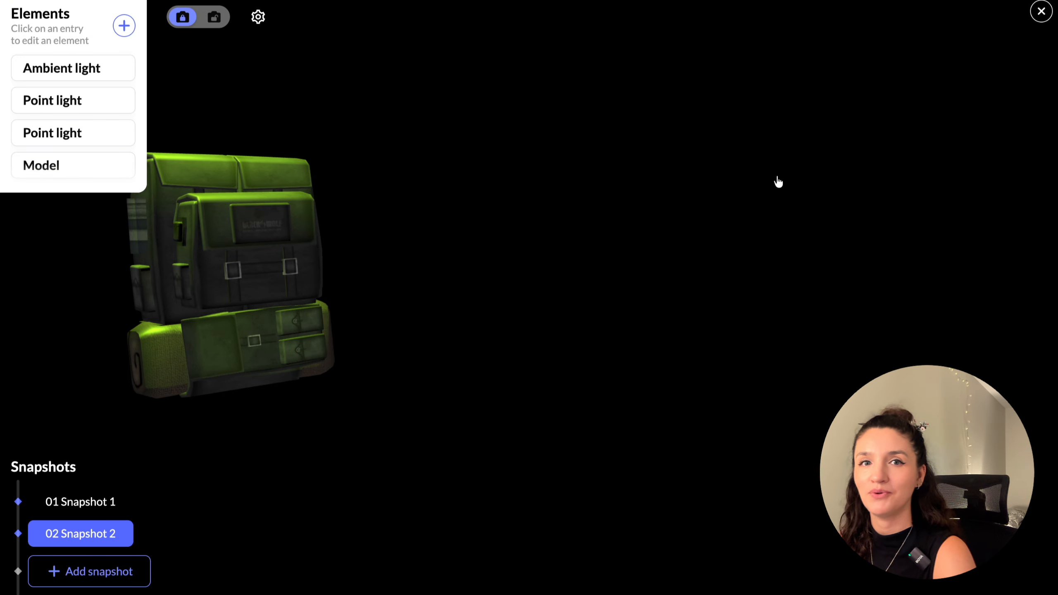
{"action": "left_click", "coordinate": [1042, 12]}
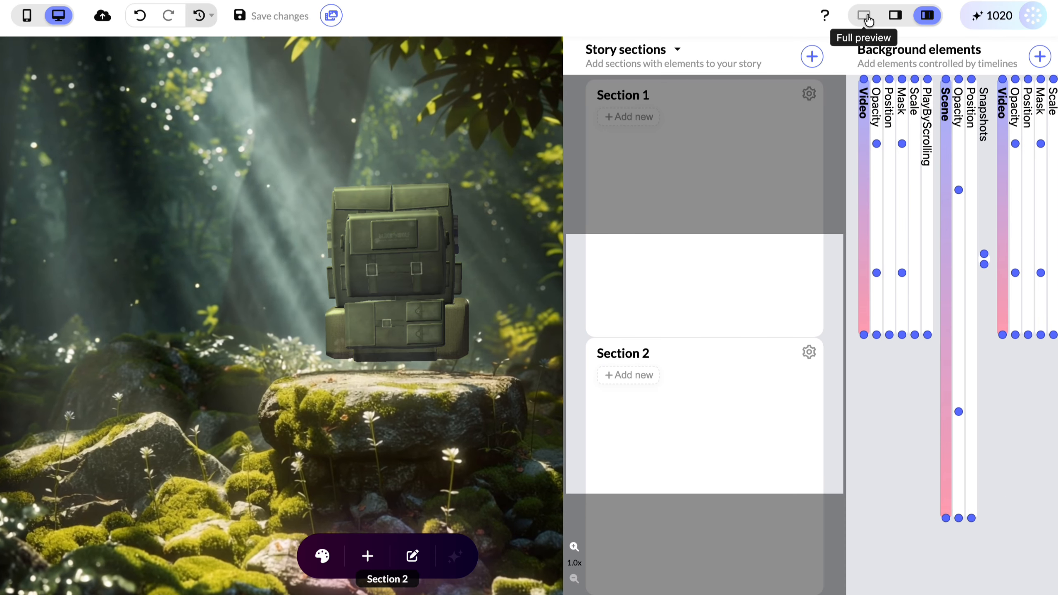
Step: Move the second snapshot's keyframe to about the end of the scene's timeline in Section 2 and preview the scroll animation
{"action": "left_click", "coordinate": [865, 15]}
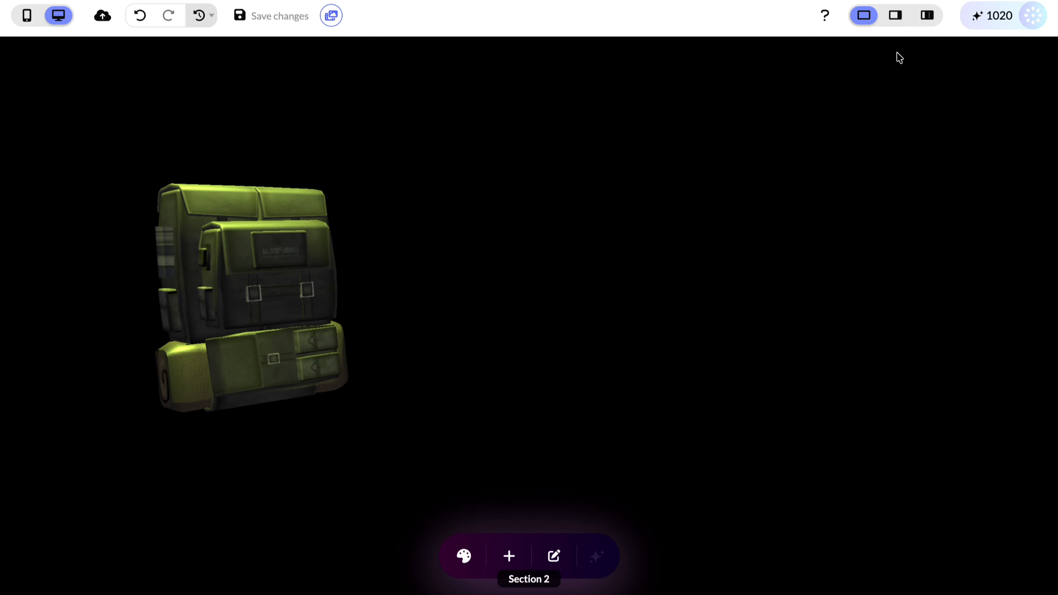
{"action": "left_click", "coordinate": [927, 15]}
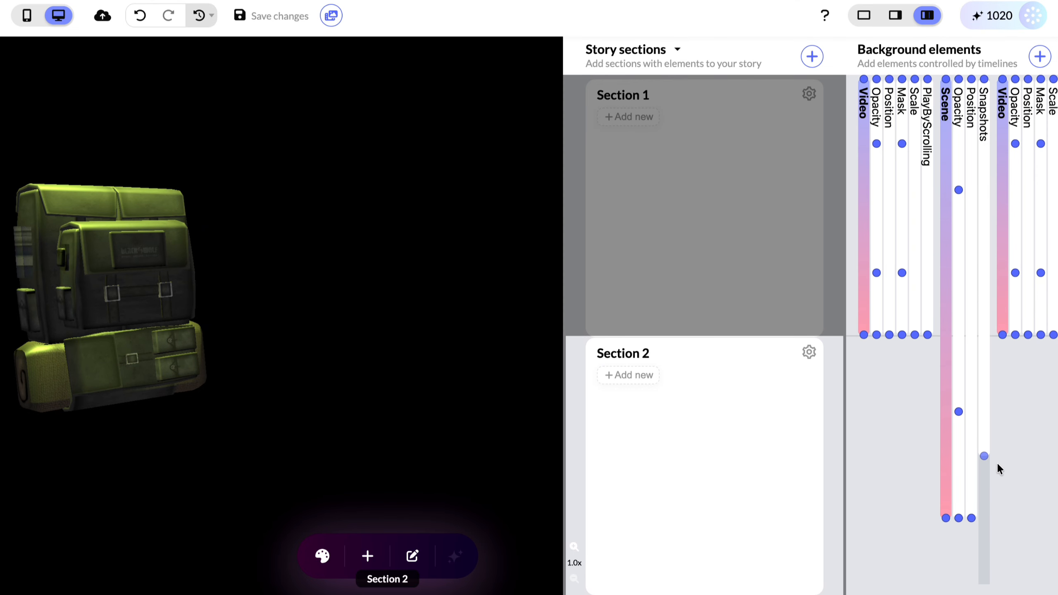
{"action": "left_click_drag", "start_coordinate": [999, 467], "coordinate": [999, 523]}
{"action": "left_click", "coordinate": [871, 24]}
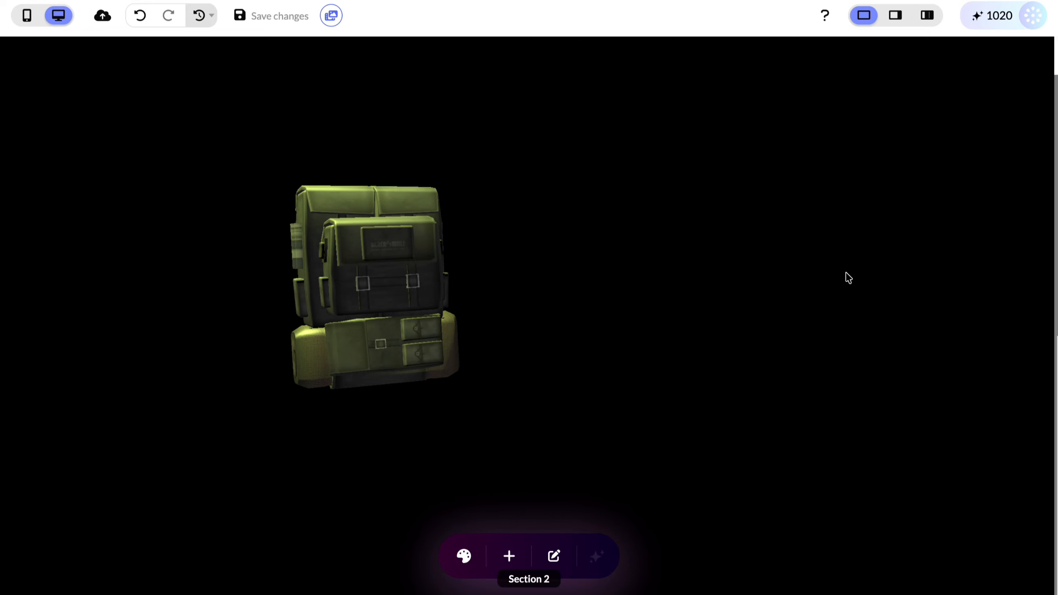
{"action": "scroll", "coordinate": [891, 323], "scroll_direction": "down", "scroll_amount": 10}
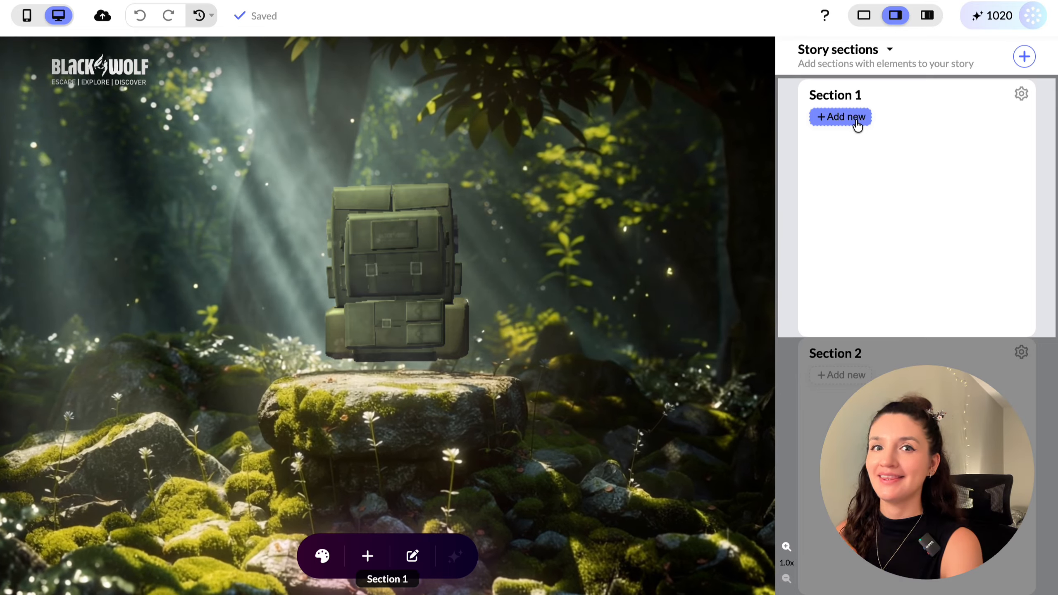
Step: Add a Title element to Section 1 with the Figma design's heading text "Where every trail begins"
{"action": "left_click", "coordinate": [856, 119]}
{"action": "scroll", "coordinate": [278, 248], "scroll_direction": "down", "scroll_amount": 15}
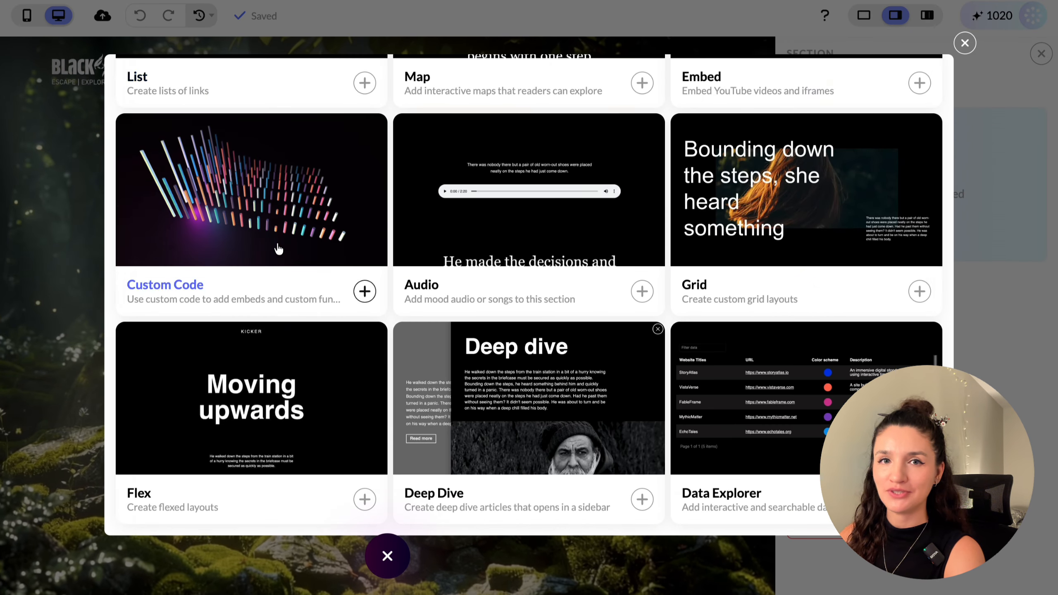
{"action": "scroll", "coordinate": [351, 306], "scroll_direction": "up", "scroll_amount": 15}
{"action": "left_click", "coordinate": [353, 307]}
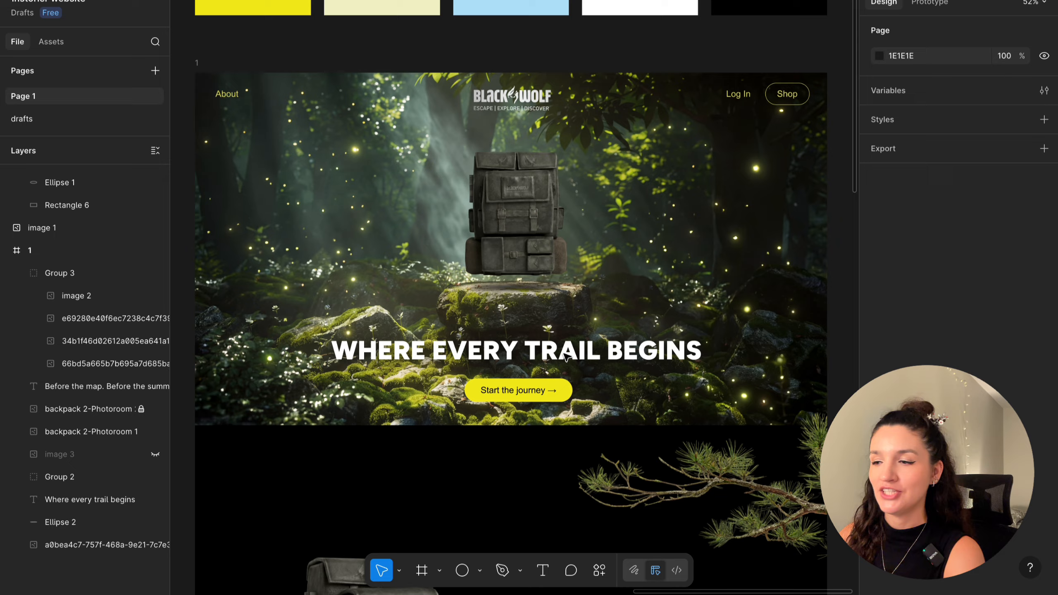
{"action": "left_click", "coordinate": [566, 354]}
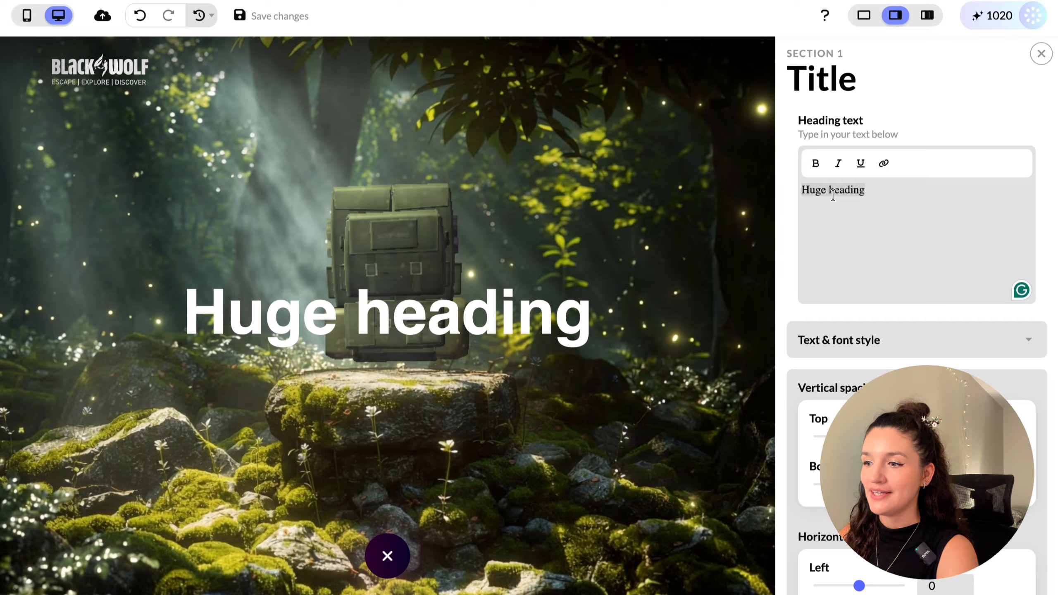
{"action": "type", "text": "Where every trail begins"}
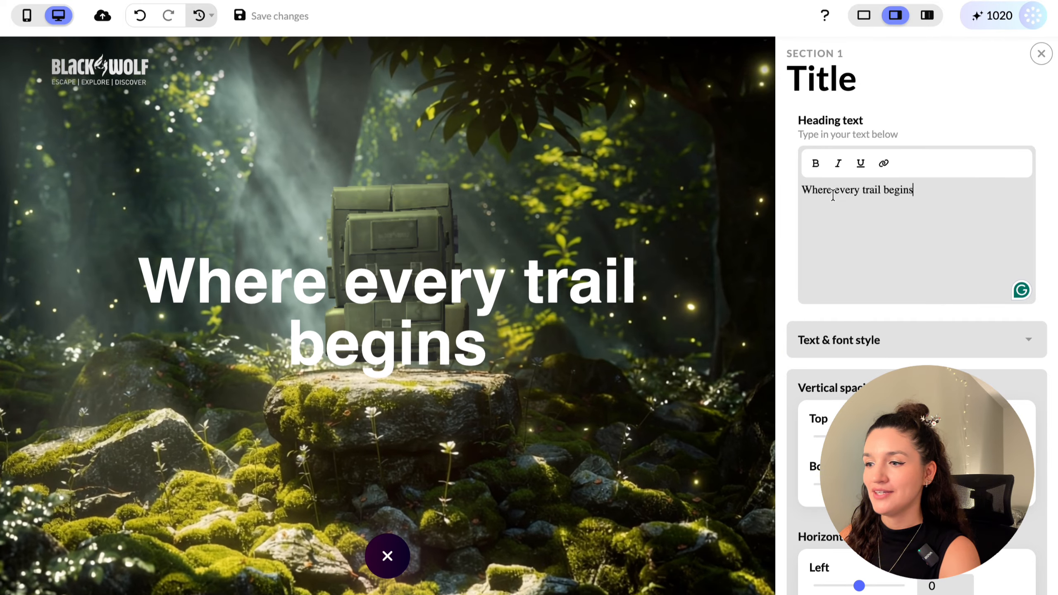
Step: Apply the Fade in words text animation to the Section 1 title
{"action": "scroll", "coordinate": [874, 328], "scroll_direction": "down", "scroll_amount": 10}
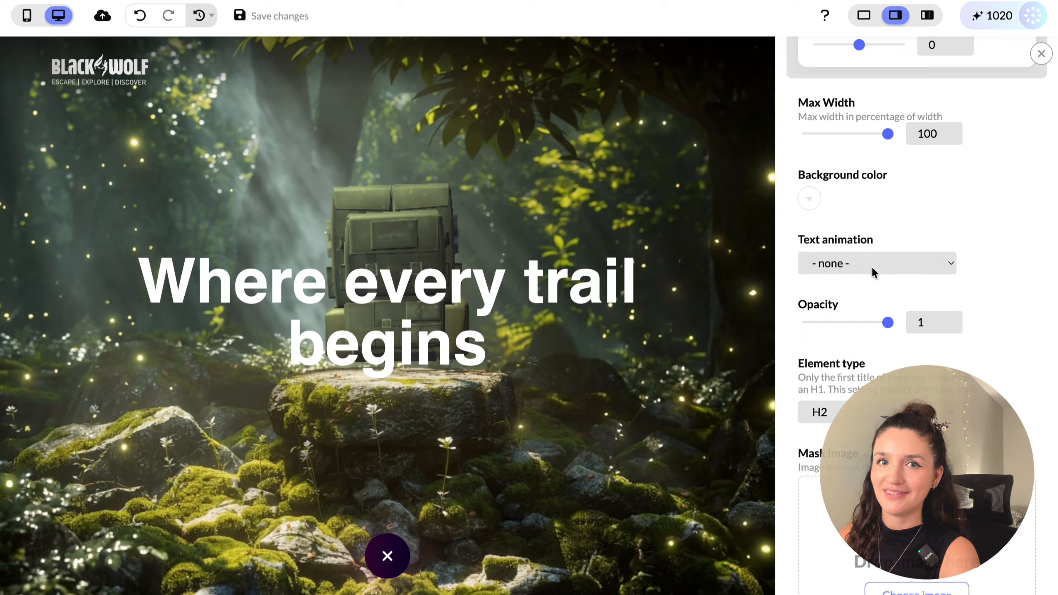
{"action": "left_click", "coordinate": [871, 263]}
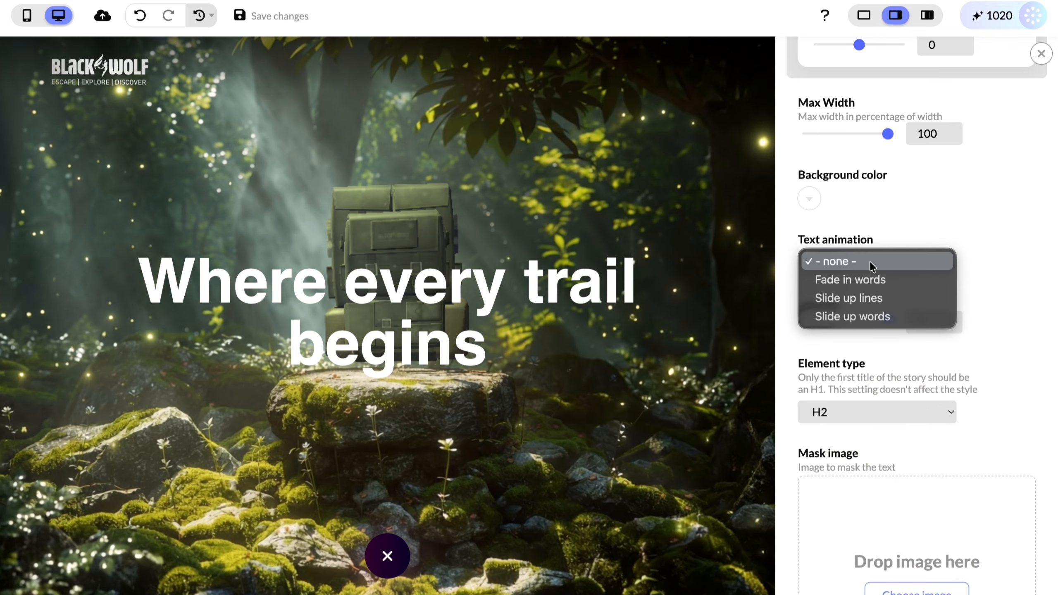
{"action": "left_click", "coordinate": [874, 278]}
{"action": "scroll", "coordinate": [1004, 355], "scroll_direction": "down", "scroll_amount": 6}
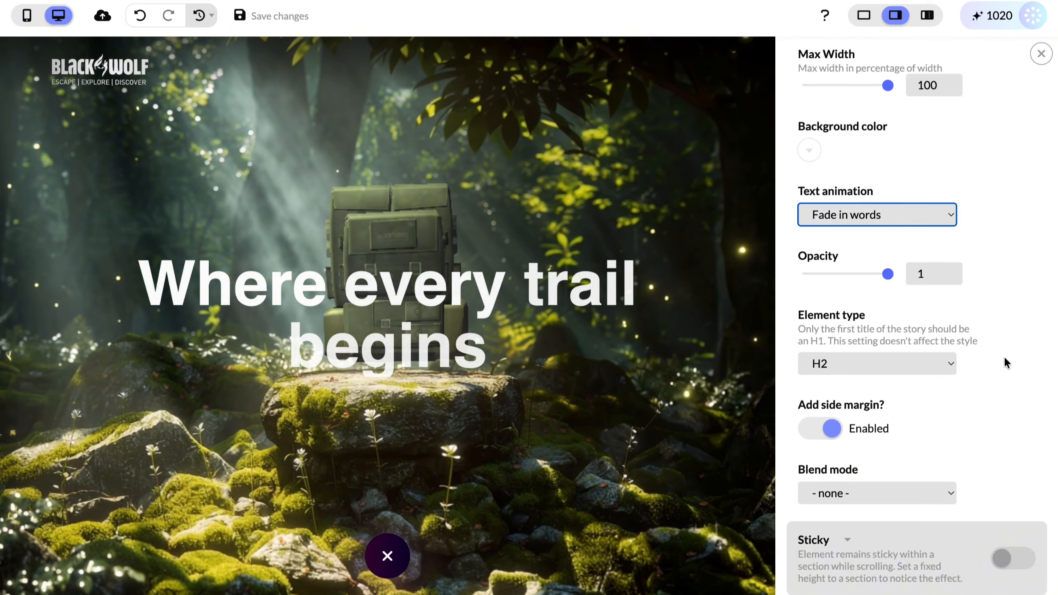
Step: Set the title's container alignment and text alignment to Center and increase its font size
{"action": "scroll", "coordinate": [1003, 356], "scroll_direction": "up", "scroll_amount": 15}
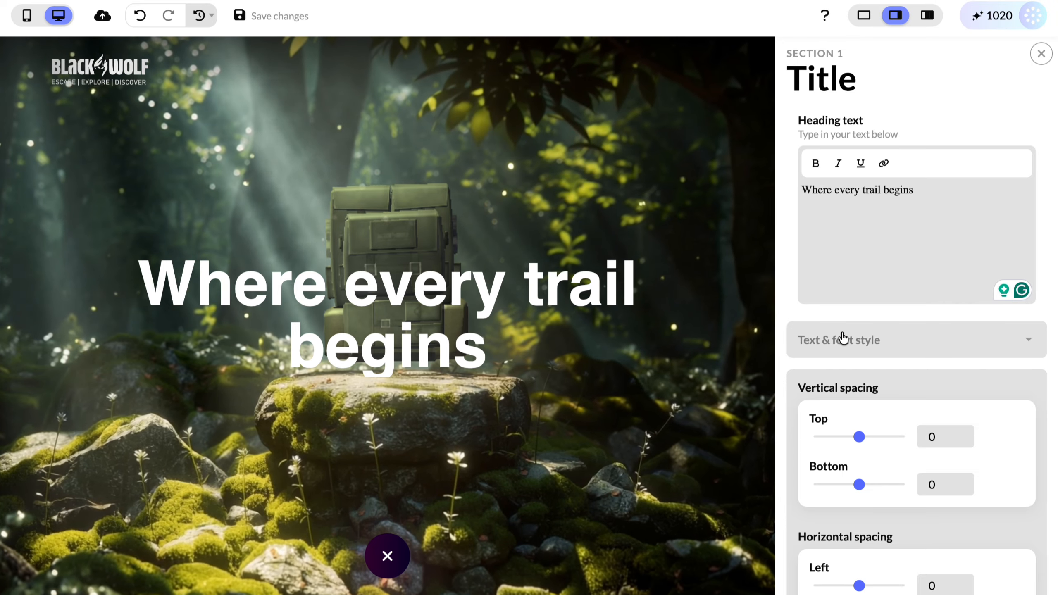
{"action": "left_click", "coordinate": [842, 339]}
{"action": "left_click", "coordinate": [880, 317]}
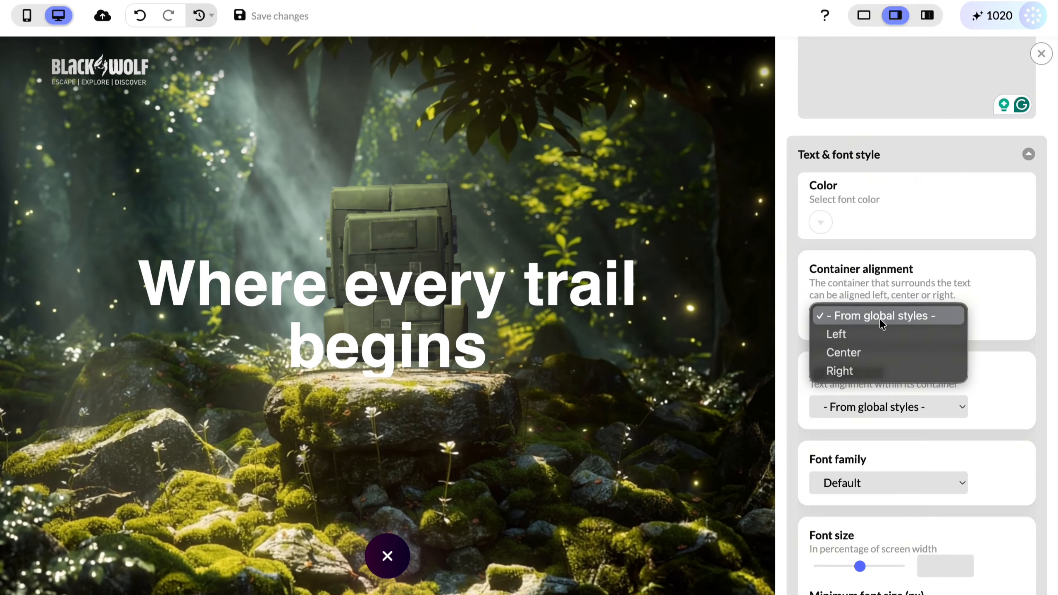
{"action": "left_click", "coordinate": [877, 347]}
{"action": "scroll", "coordinate": [877, 346], "scroll_direction": "down", "scroll_amount": 5}
{"action": "left_click", "coordinate": [865, 211]}
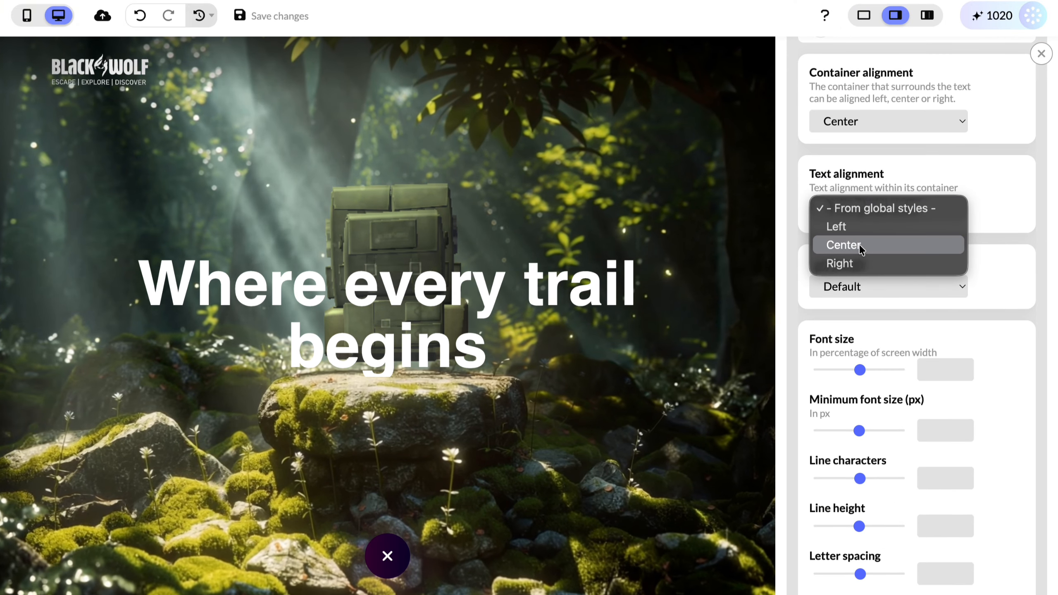
{"action": "left_click", "coordinate": [980, 317]}
{"action": "scroll", "coordinate": [980, 317], "scroll_direction": "down", "scroll_amount": 5}
{"action": "left_click_drag", "start_coordinate": [862, 183], "coordinate": [881, 185]}
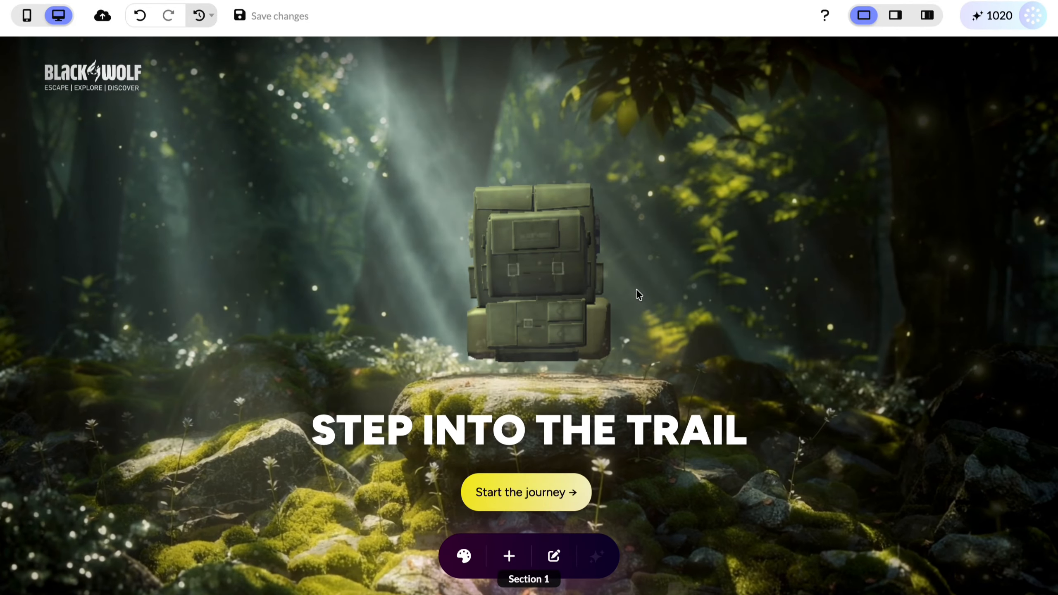
Step: Preview the scroll into Section 2, then open the Carousel background element and review its image and fade-out settings
{"action": "scroll", "coordinate": [750, 292], "scroll_direction": "down", "scroll_amount": 5}
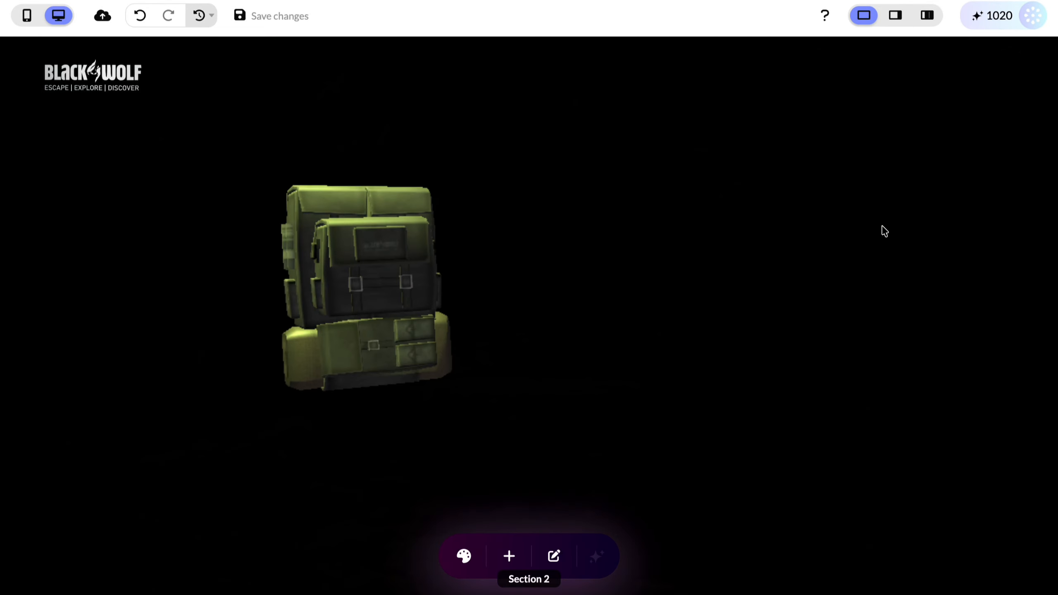
{"action": "left_click", "coordinate": [895, 15]}
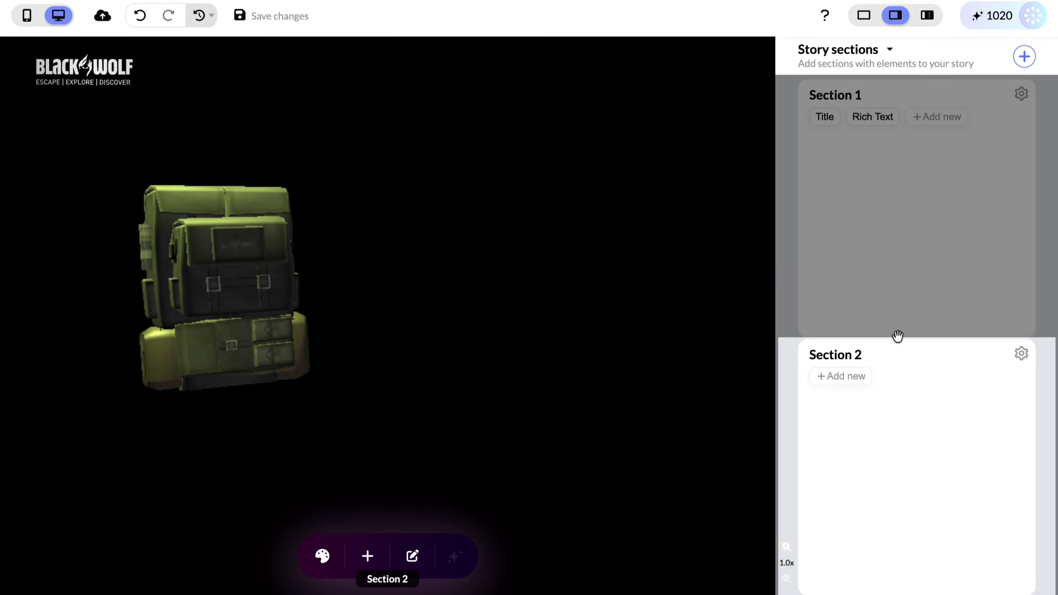
{"action": "left_click", "coordinate": [928, 15]}
{"action": "scroll", "coordinate": [924, 238], "scroll_direction": "right", "scroll_amount": 3}
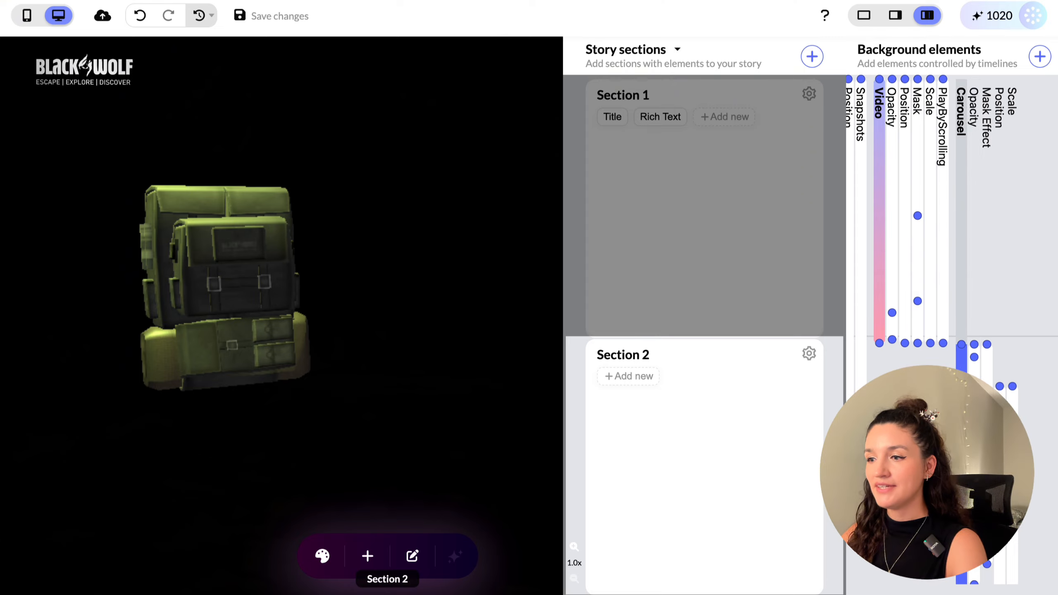
{"action": "left_click", "coordinate": [1040, 57]}
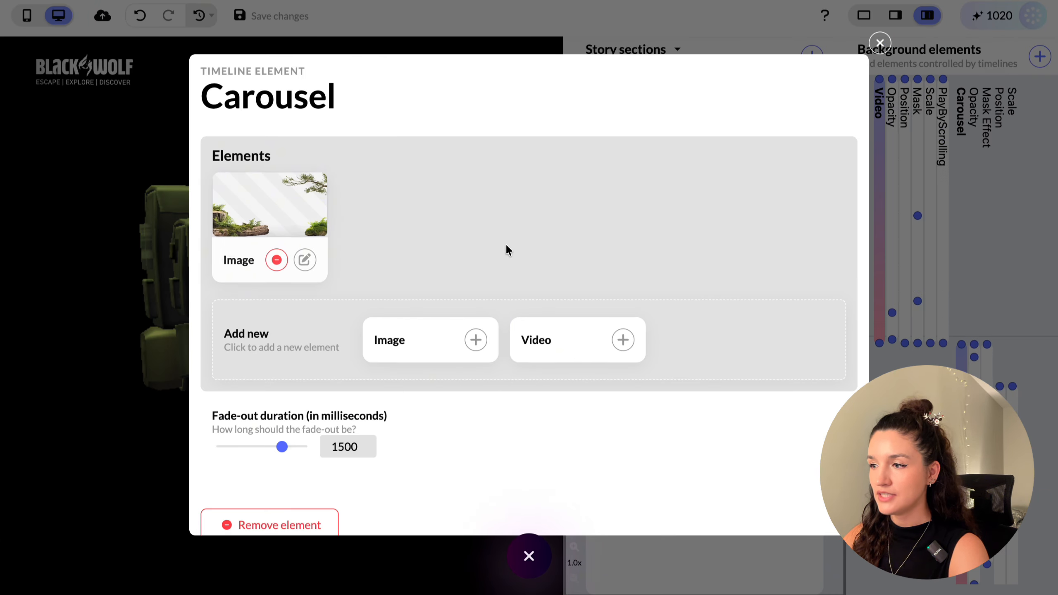
{"action": "scroll", "coordinate": [467, 375], "scroll_direction": "down", "scroll_amount": 1}
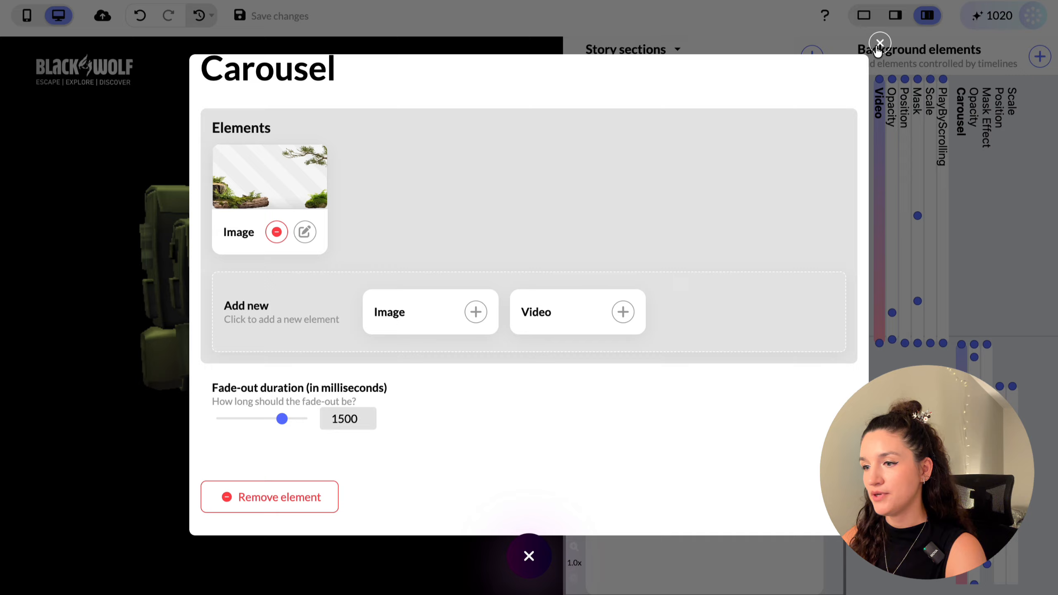
{"action": "left_click", "coordinate": [879, 44]}
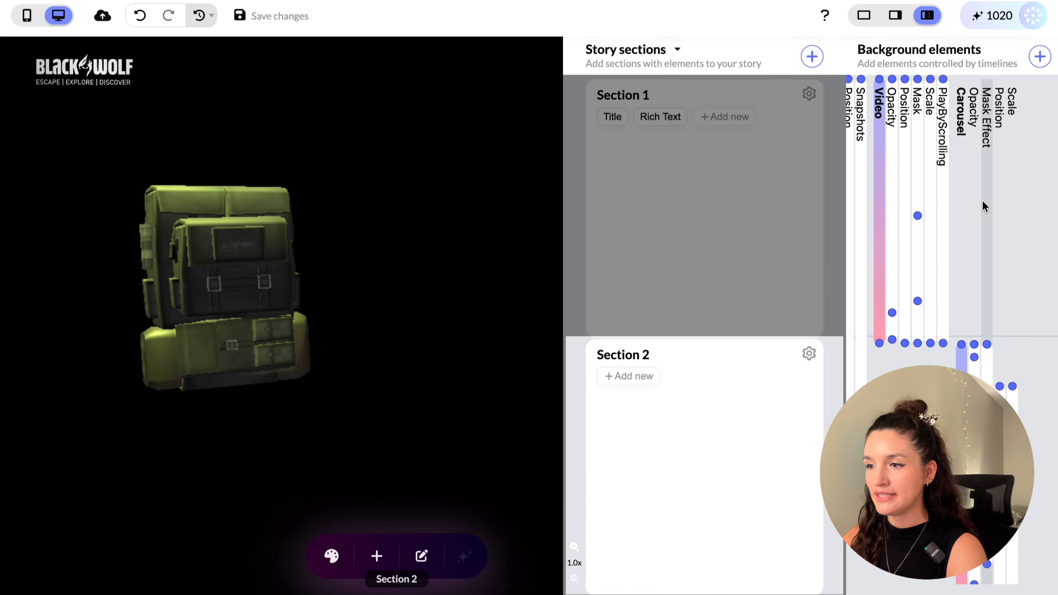
Step: Add a List with Background Media component after Section 2, go through its list item and layout settings, and preview it on the page
{"action": "left_click", "coordinate": [812, 56]}
{"action": "left_click", "coordinate": [909, 392]}
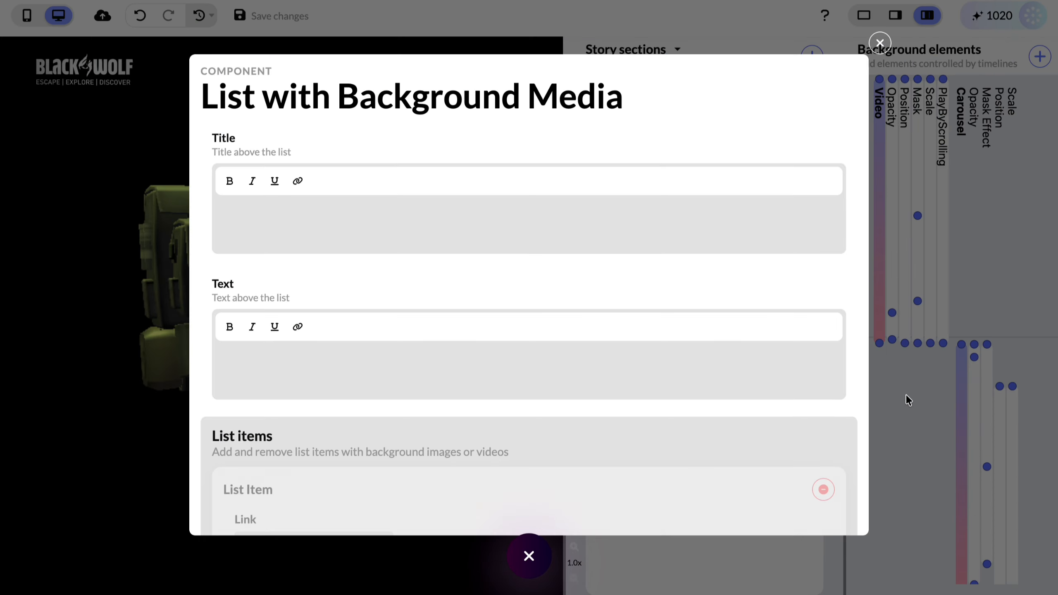
{"action": "scroll", "coordinate": [373, 237], "scroll_direction": "down", "scroll_amount": 15}
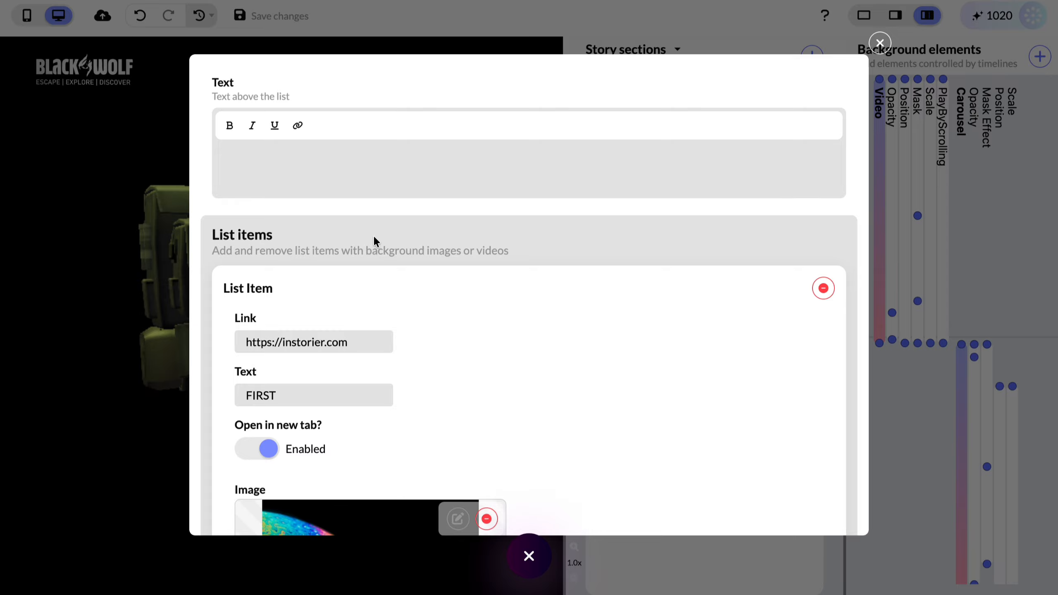
{"action": "scroll", "coordinate": [374, 236], "scroll_direction": "down", "scroll_amount": 10}
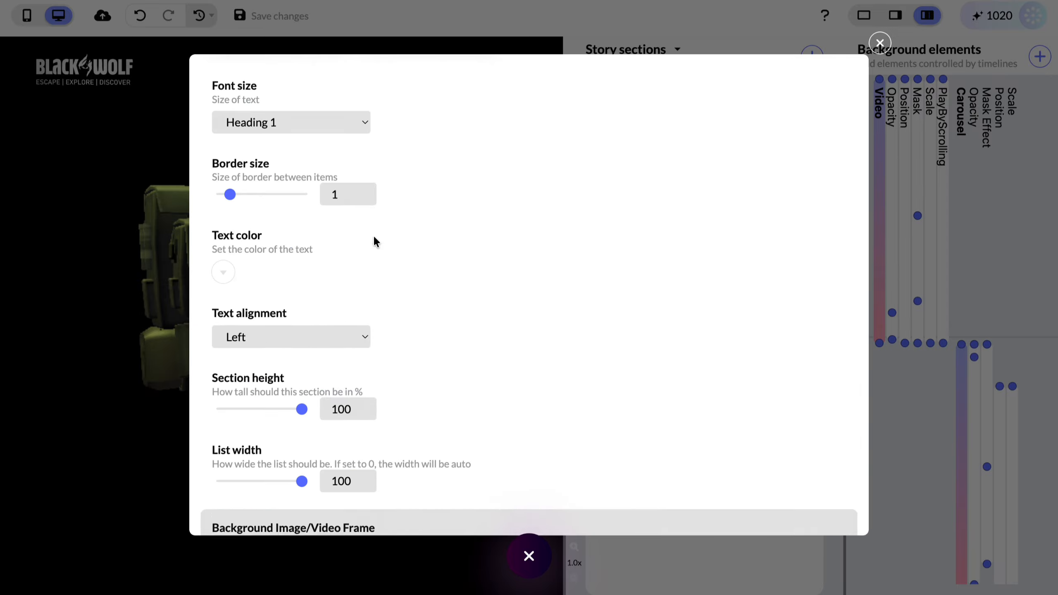
{"action": "scroll", "coordinate": [374, 236], "scroll_direction": "up", "scroll_amount": 20}
{"action": "scroll", "coordinate": [373, 244], "scroll_direction": "down", "scroll_amount": 5}
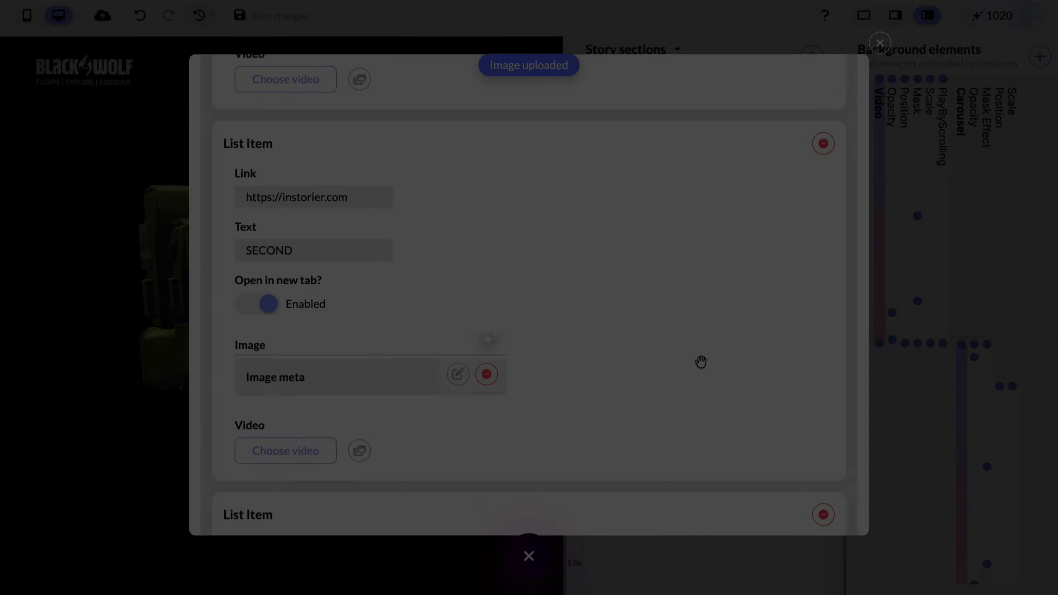
{"action": "scroll", "coordinate": [701, 363], "scroll_direction": "down", "scroll_amount": 10}
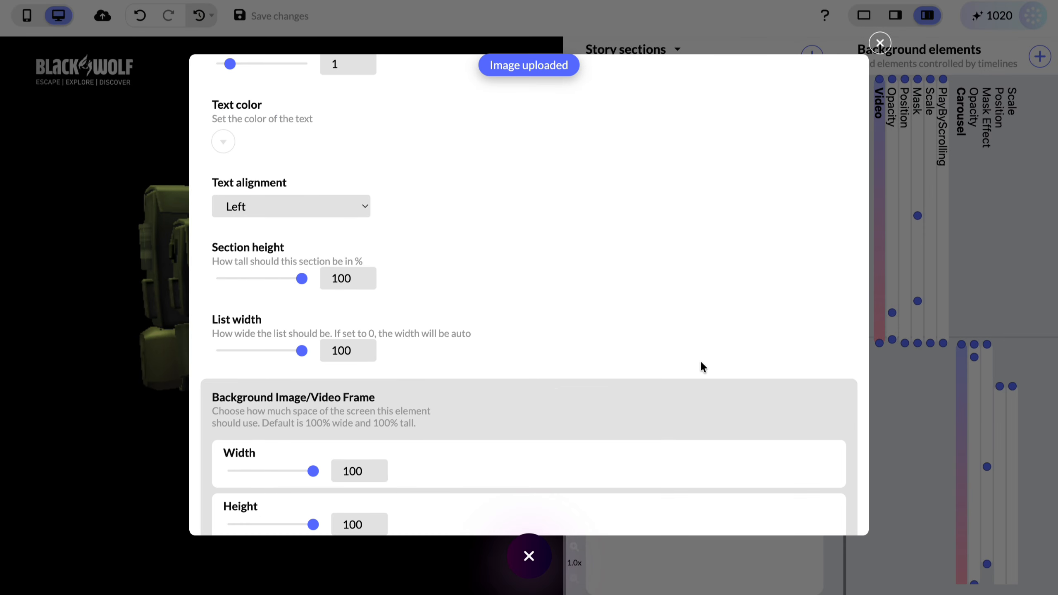
{"action": "scroll", "coordinate": [702, 364], "scroll_direction": "down", "scroll_amount": 8}
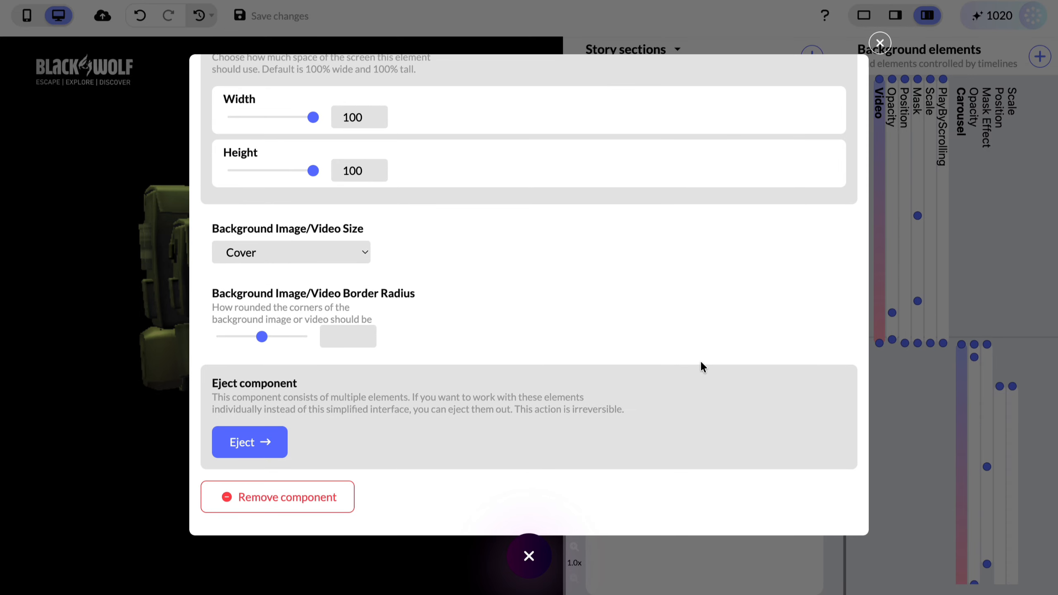
{"action": "left_click", "coordinate": [879, 43]}
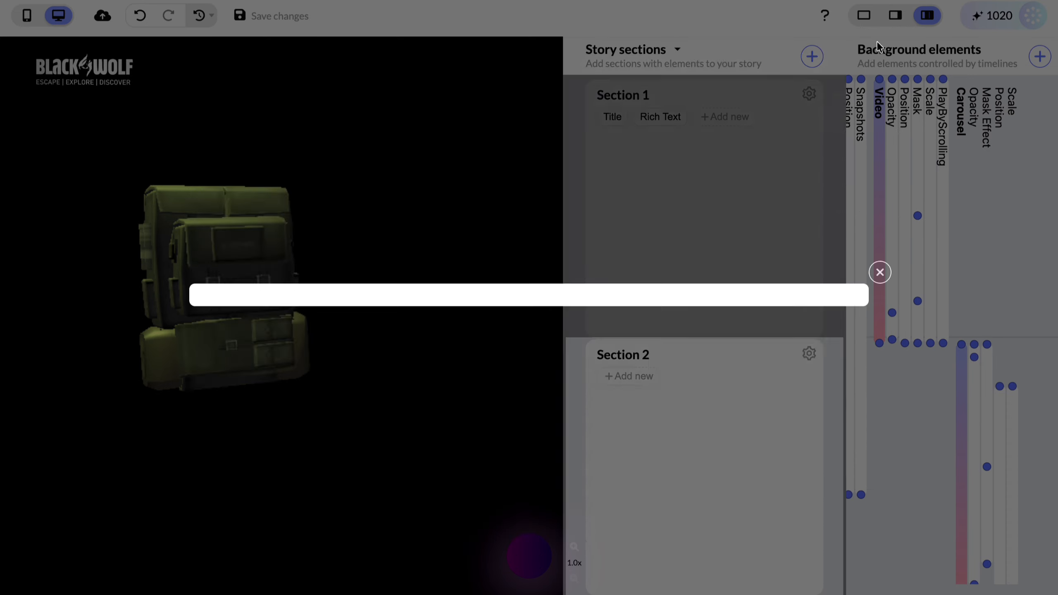
{"action": "scroll", "coordinate": [477, 317], "scroll_direction": "down", "scroll_amount": 5}
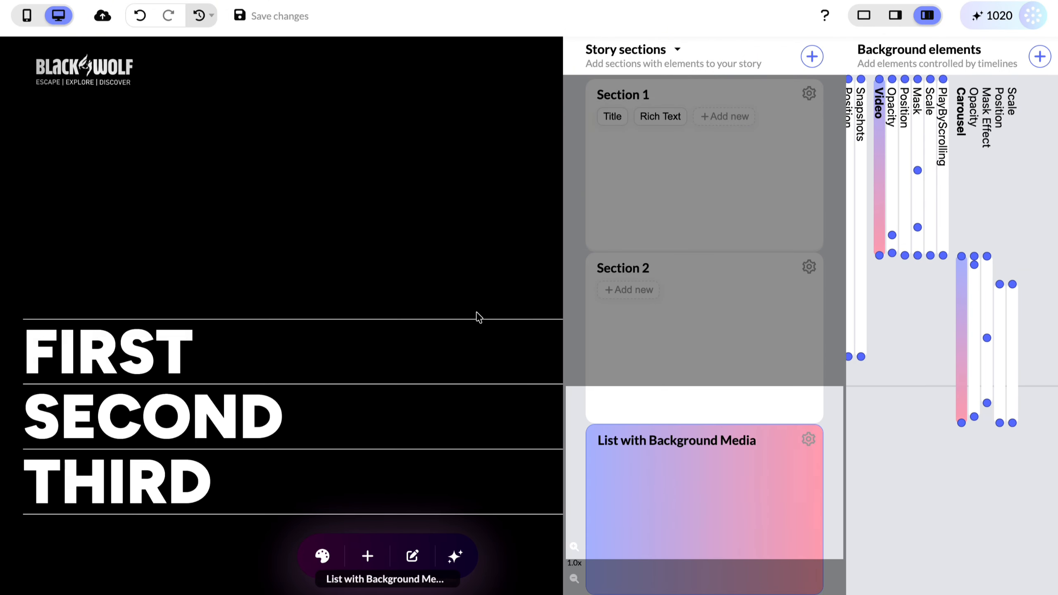
{"action": "left_click", "coordinate": [863, 15]}
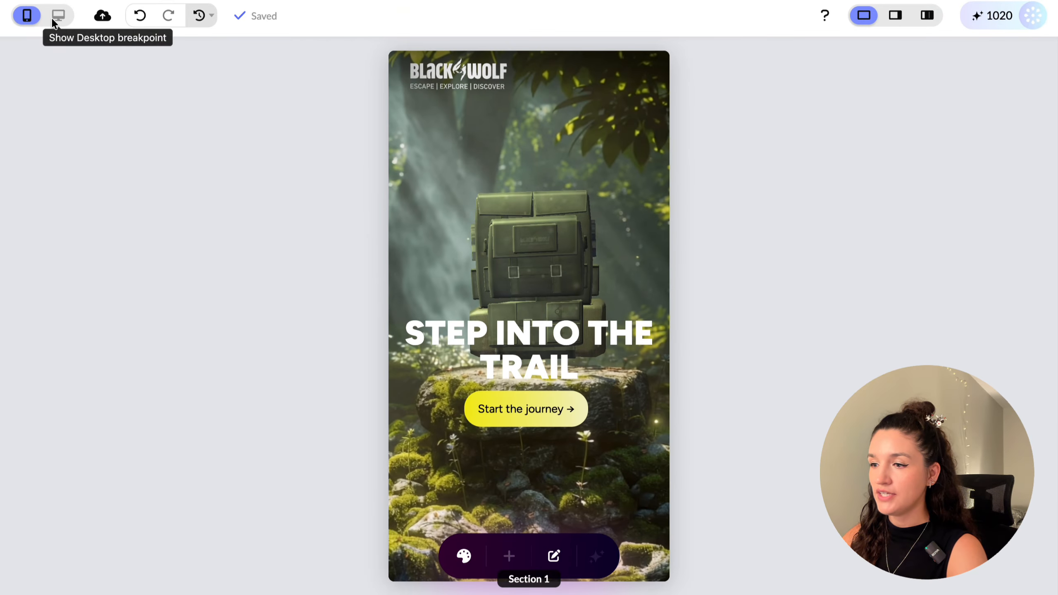
Step: Return to the desktop layout and bring up Section 2 alongside the background element timelines
{"action": "left_click", "coordinate": [58, 15]}
{"action": "left_click", "coordinate": [901, 19]}
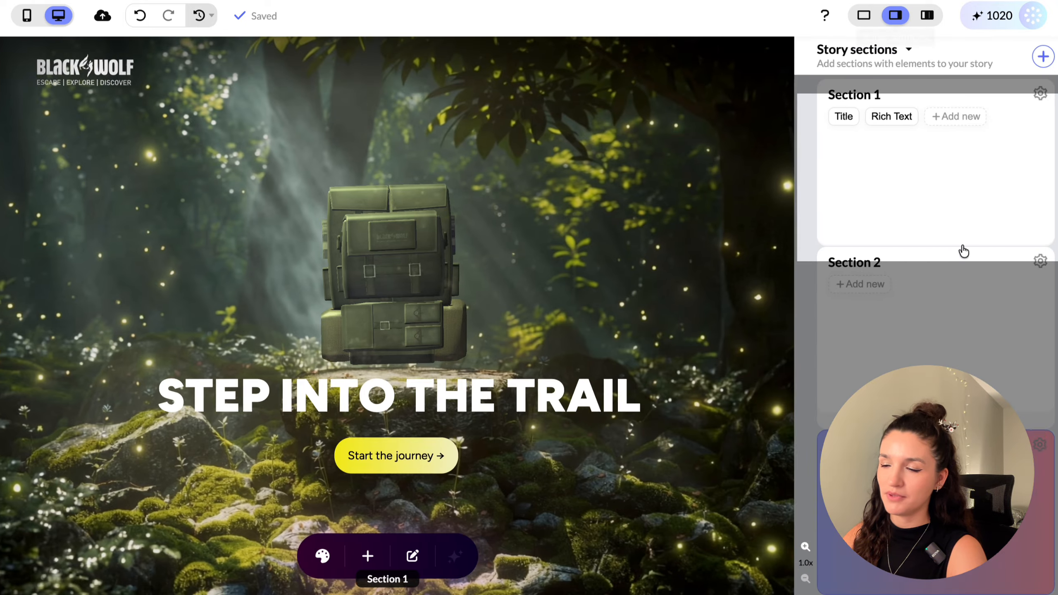
{"action": "scroll", "coordinate": [929, 229], "scroll_direction": "down", "scroll_amount": 5}
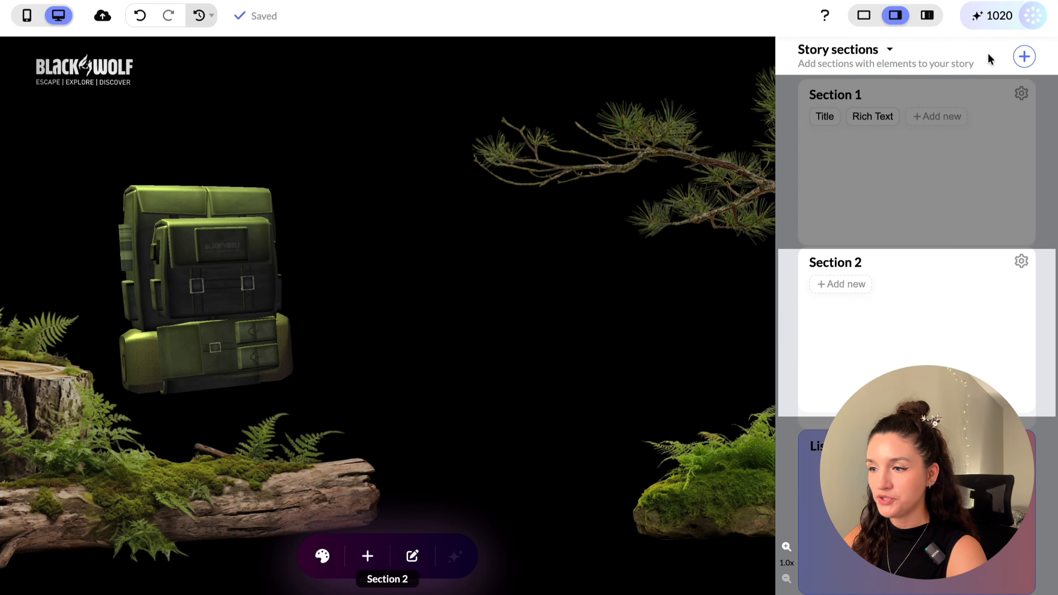
{"action": "left_click", "coordinate": [927, 16]}
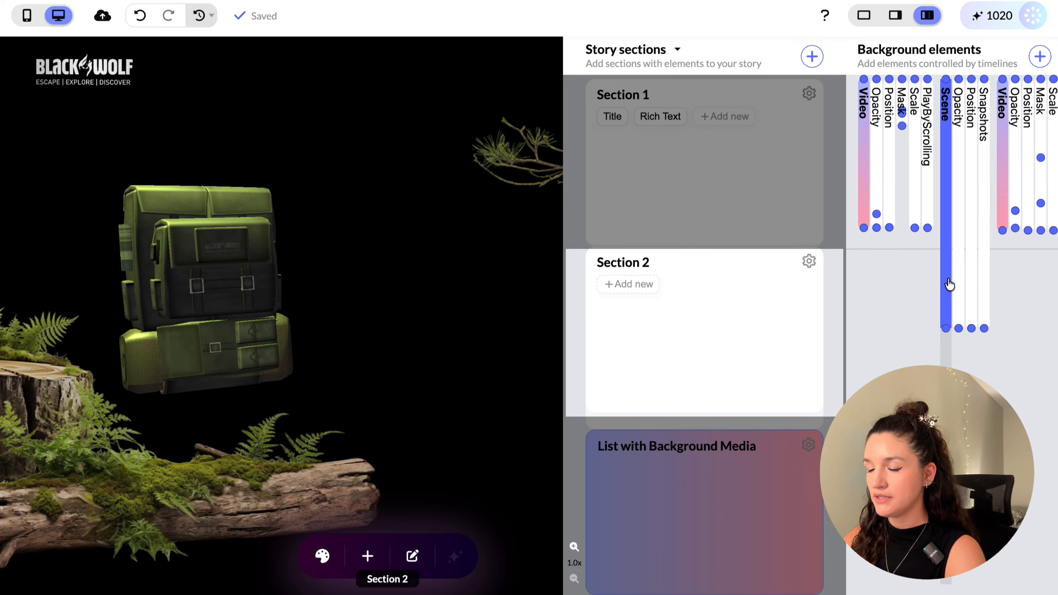
Step: Open the scene at Snapshot 2, turn and enlarge the backpack model, store that view as Snapshot 3 and close the scene
{"action": "left_click", "coordinate": [947, 286]}
{"action": "left_click", "coordinate": [61, 535]}
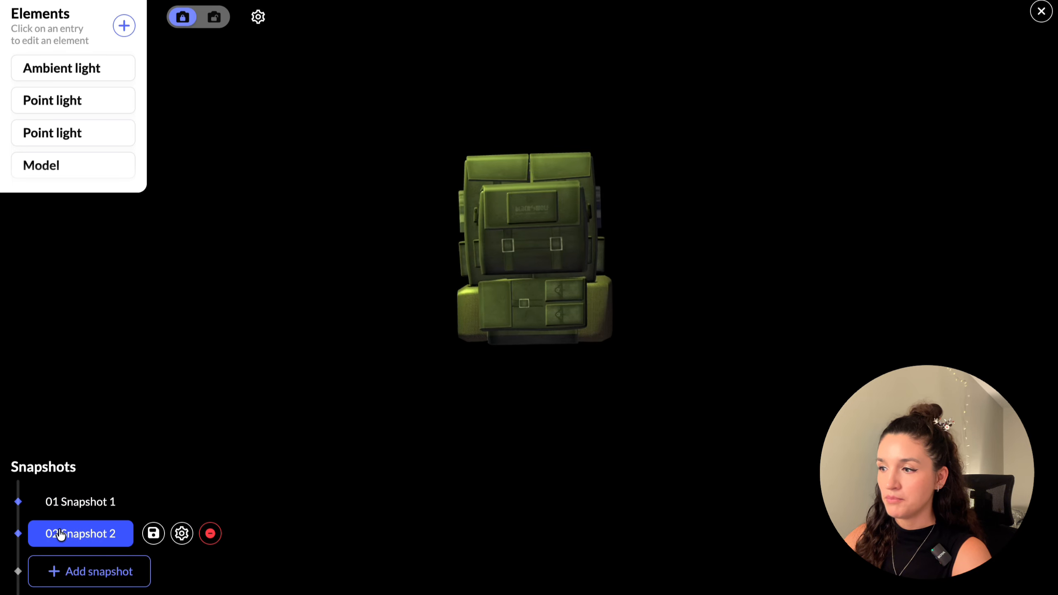
{"action": "left_click", "coordinate": [51, 171]}
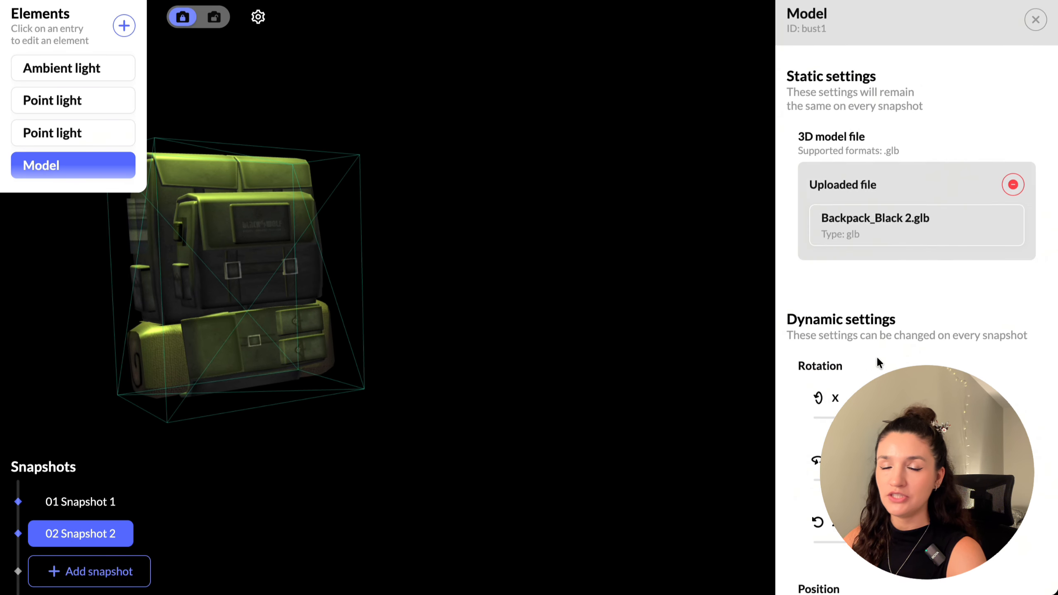
{"action": "scroll", "coordinate": [876, 355], "scroll_direction": "down", "scroll_amount": 7}
{"action": "left_click", "coordinate": [968, 361]}
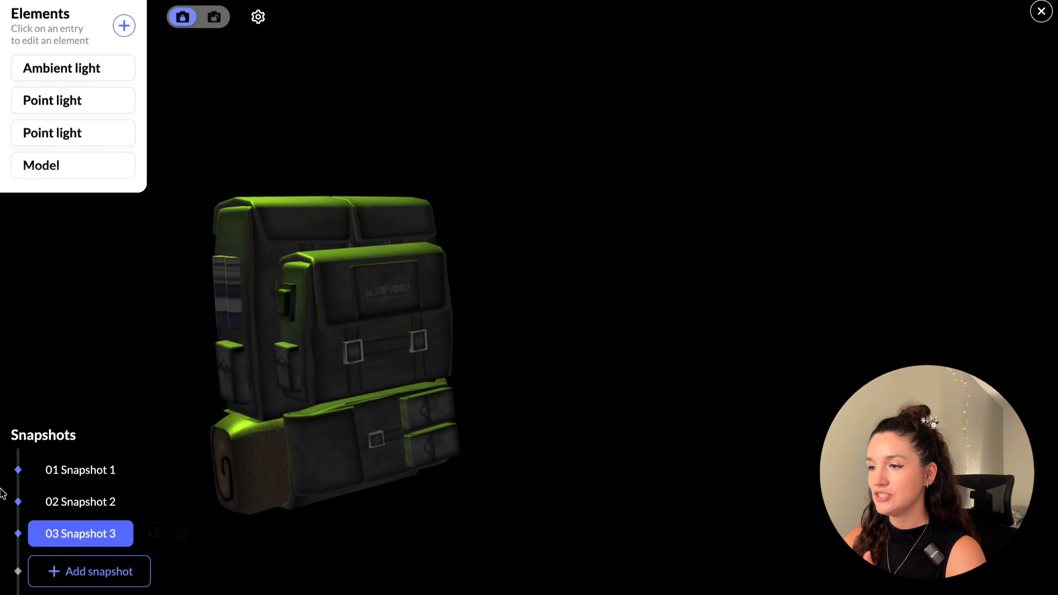
{"action": "left_click", "coordinate": [64, 505]}
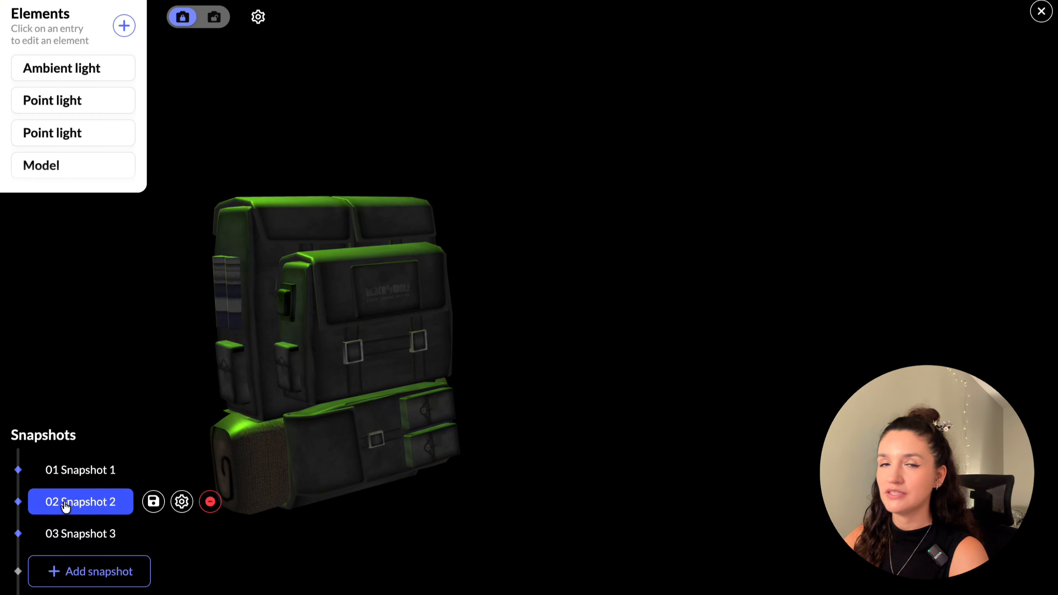
{"action": "left_click", "coordinate": [1042, 12]}
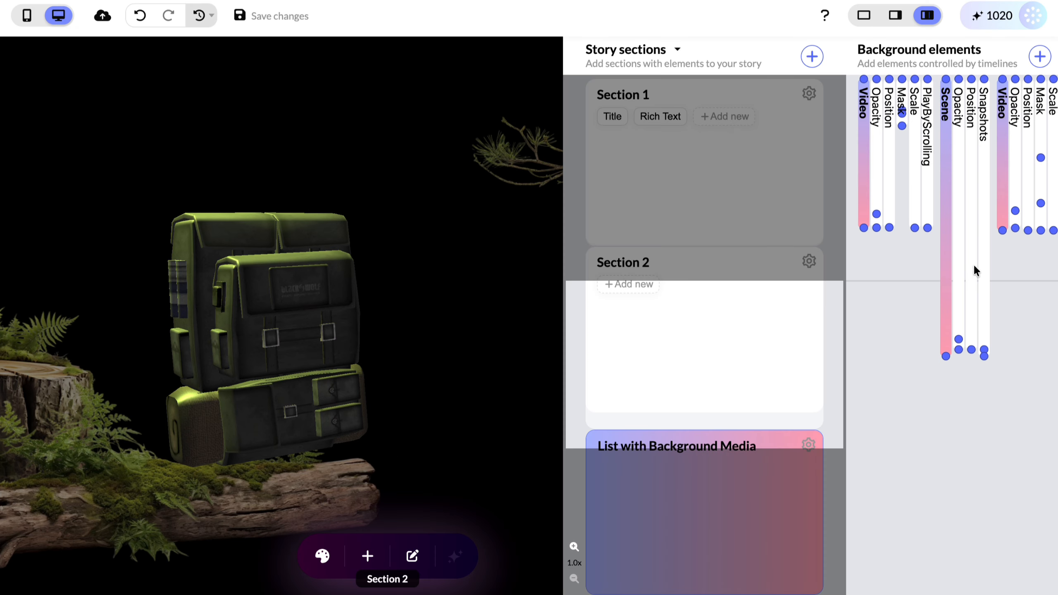
Step: Move the second snapshot's keyframe earlier on the scene's timeline, into the first part of Section 2, and preview the scroll animation
{"action": "left_click_drag", "start_coordinate": [986, 353], "coordinate": [986, 308]}
{"action": "left_click", "coordinate": [864, 15]}
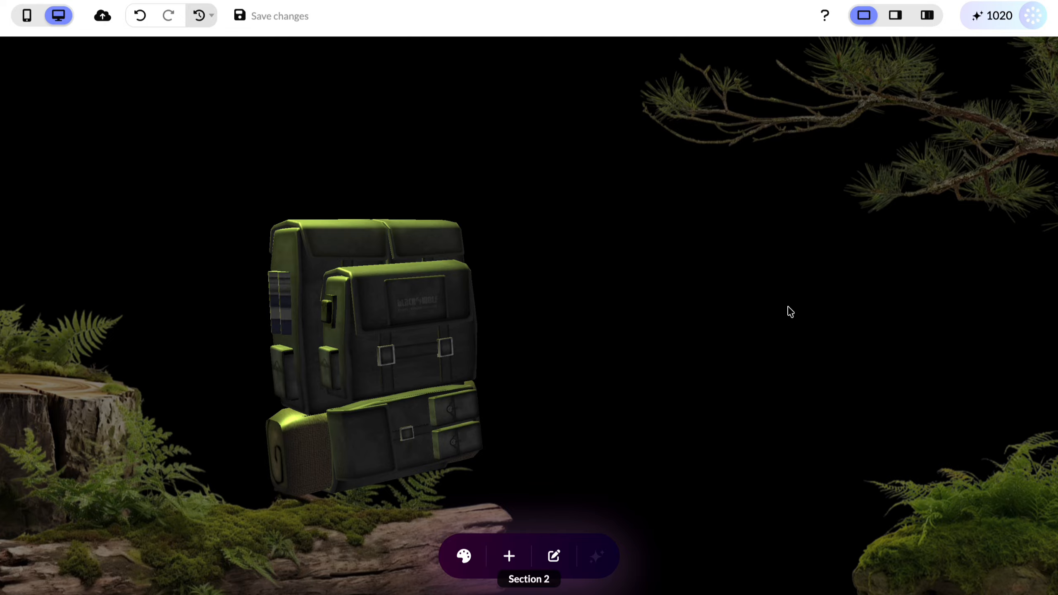
{"action": "left_click", "coordinate": [895, 15]}
{"action": "left_click", "coordinate": [927, 15]}
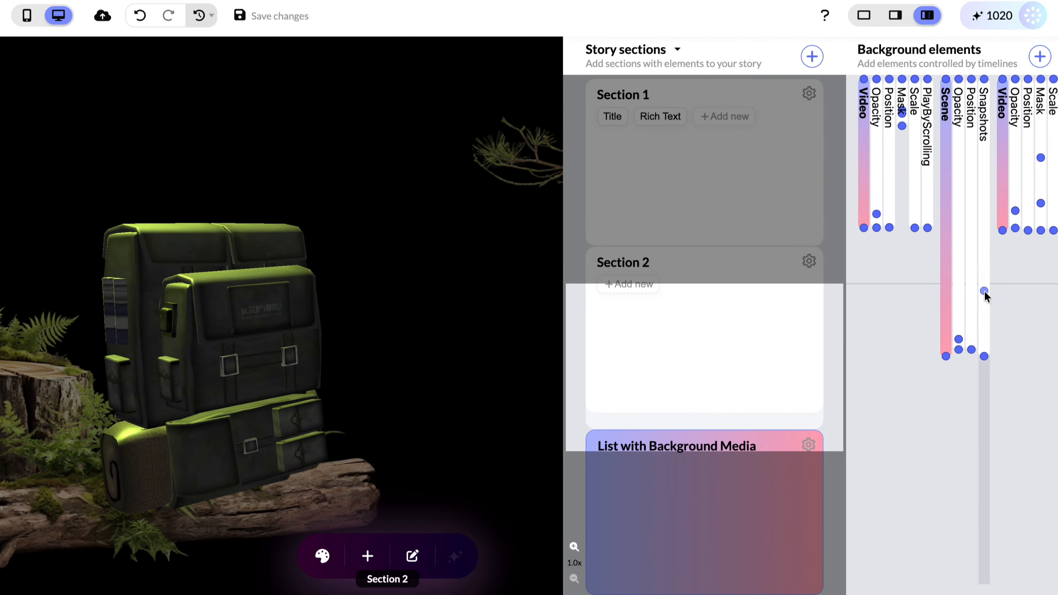
{"action": "left_click", "coordinate": [864, 17]}
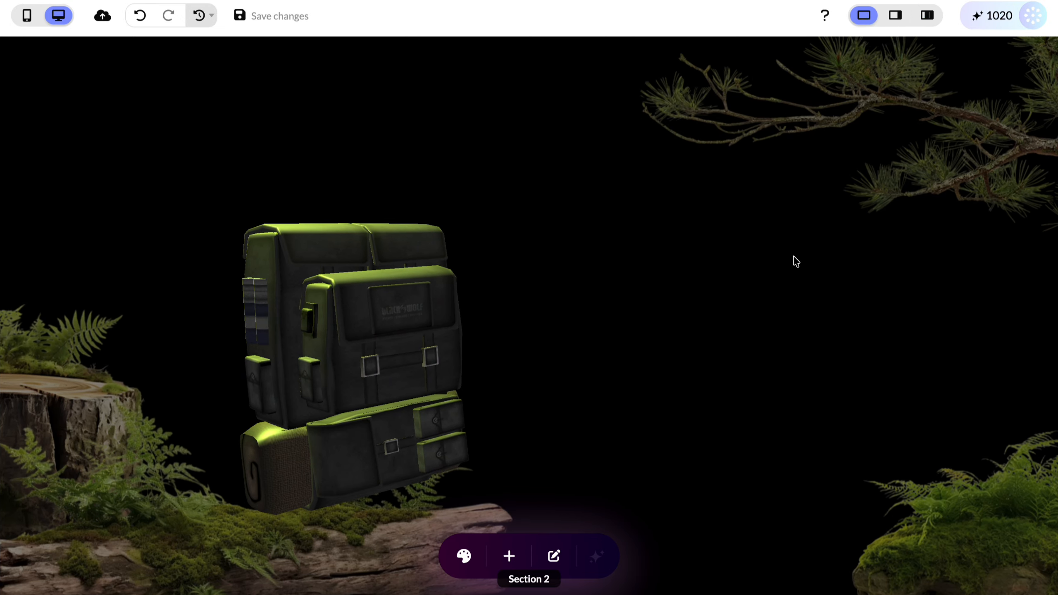
{"action": "left_click", "coordinate": [928, 15]}
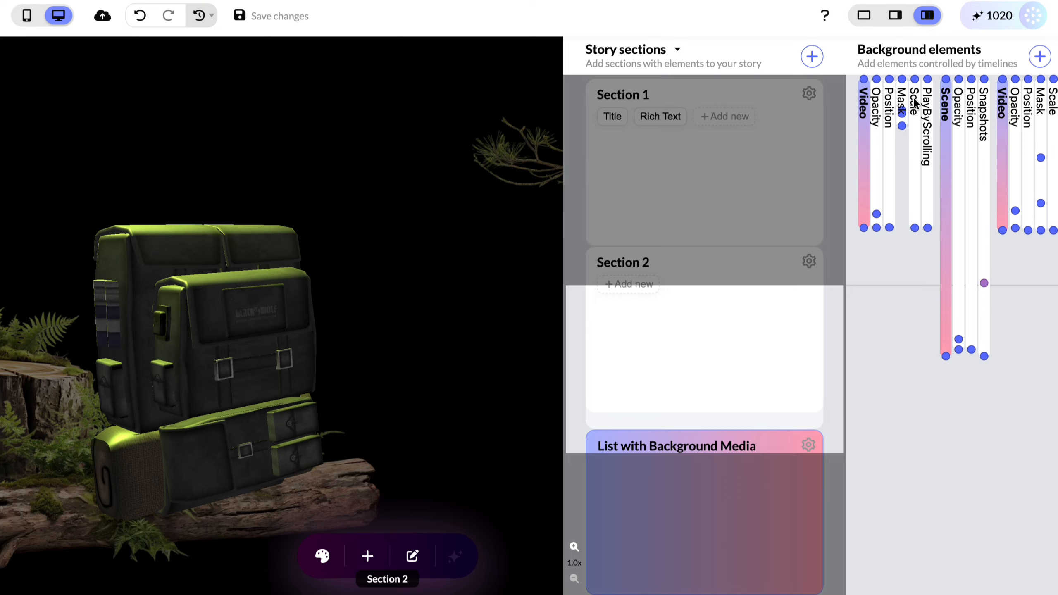
{"action": "left_click", "coordinate": [863, 15]}
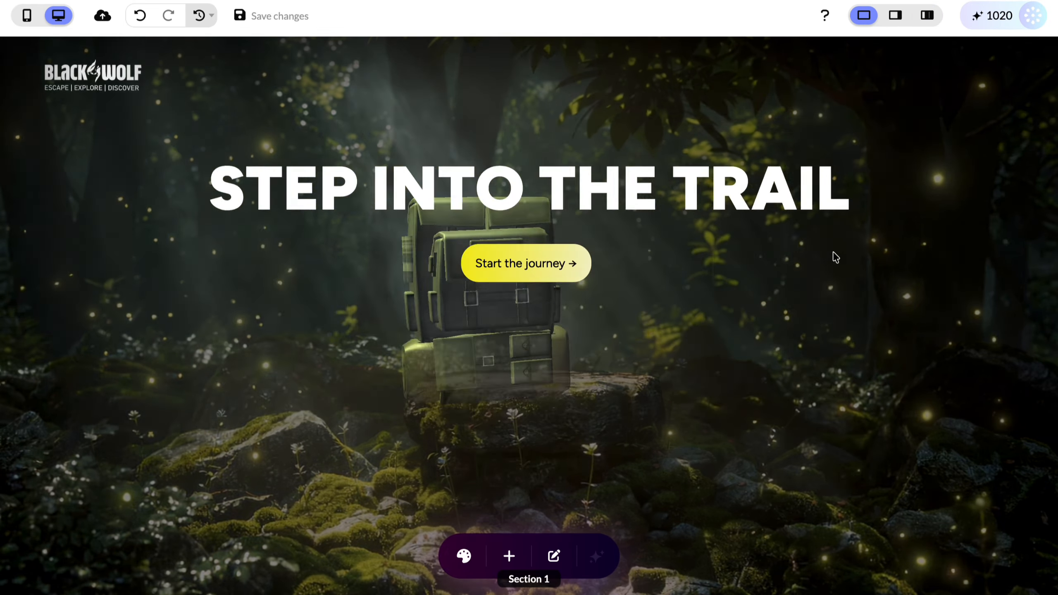
Step: Add a Rich Text element to Section 2 reading "Before the map. Before the summit. There's a moment when you shoulder your pack and step into the forest."
{"action": "scroll", "coordinate": [832, 255], "scroll_direction": "down", "scroll_amount": 5}
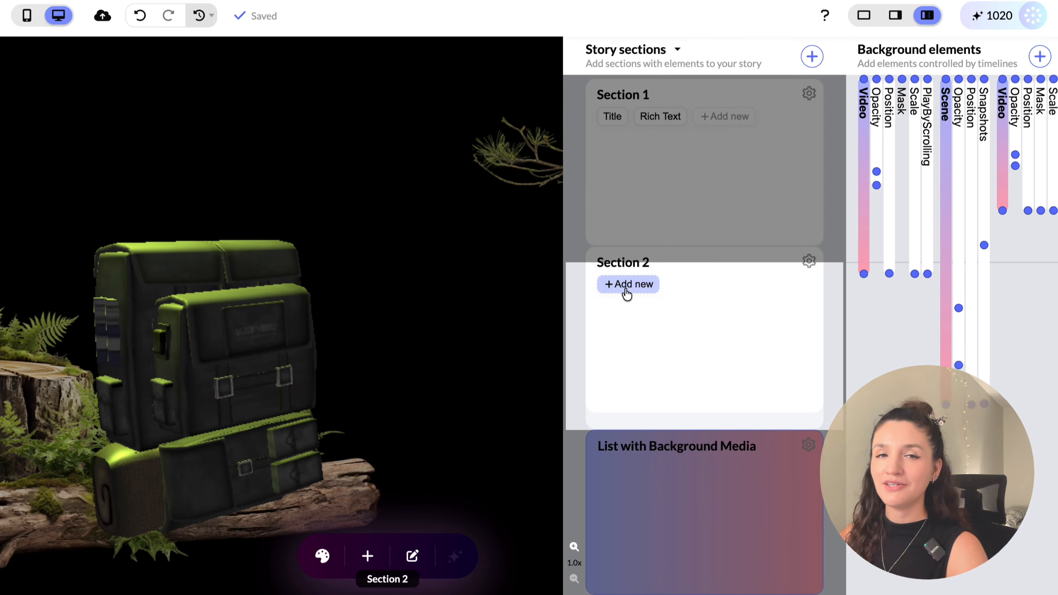
{"action": "left_click", "coordinate": [627, 284]}
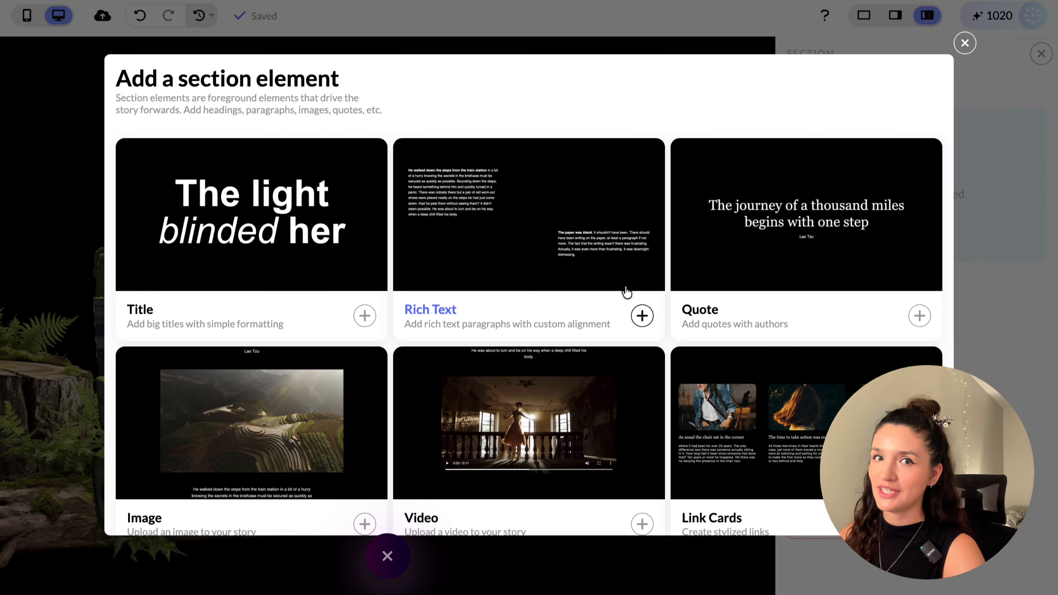
{"action": "left_click", "coordinate": [558, 230]}
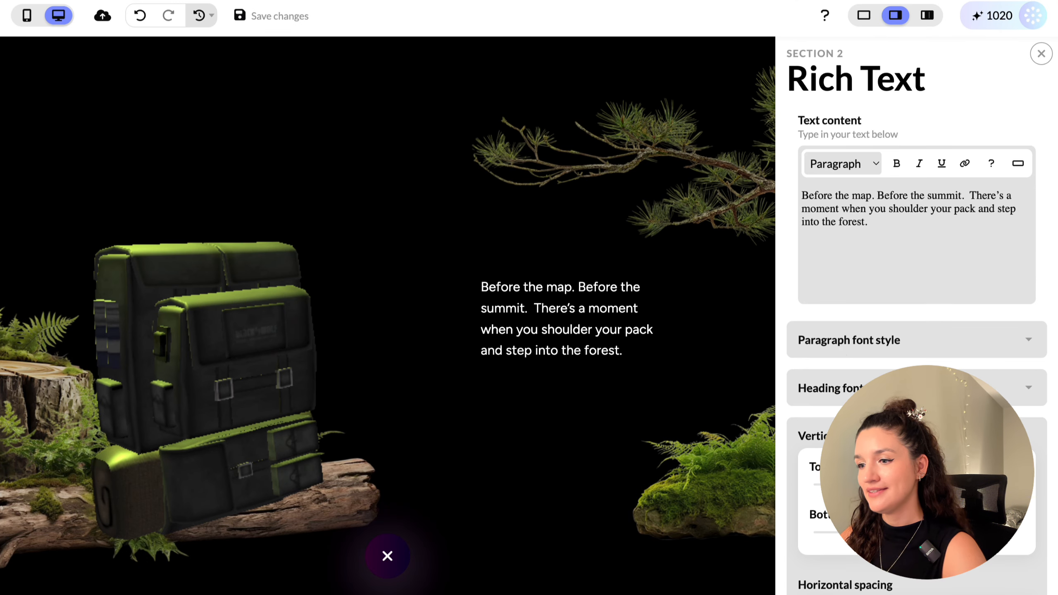
Step: Set the paragraph font size of Section 2's Rich Text to 1.2, check it on the page and return to the sections
{"action": "scroll", "coordinate": [917, 292], "scroll_direction": "down", "scroll_amount": 8}
{"action": "scroll", "coordinate": [917, 312], "scroll_direction": "down", "scroll_amount": 1}
{"action": "left_click_drag", "start_coordinate": [829, 393], "coordinate": [827, 393]}
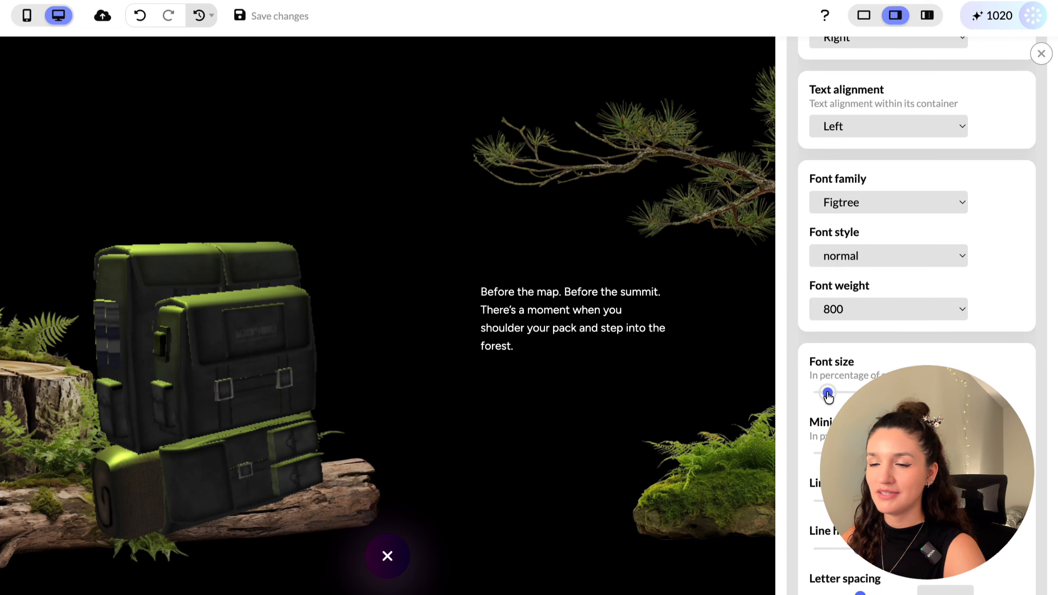
{"action": "scroll", "coordinate": [867, 480], "scroll_direction": "down", "scroll_amount": 6}
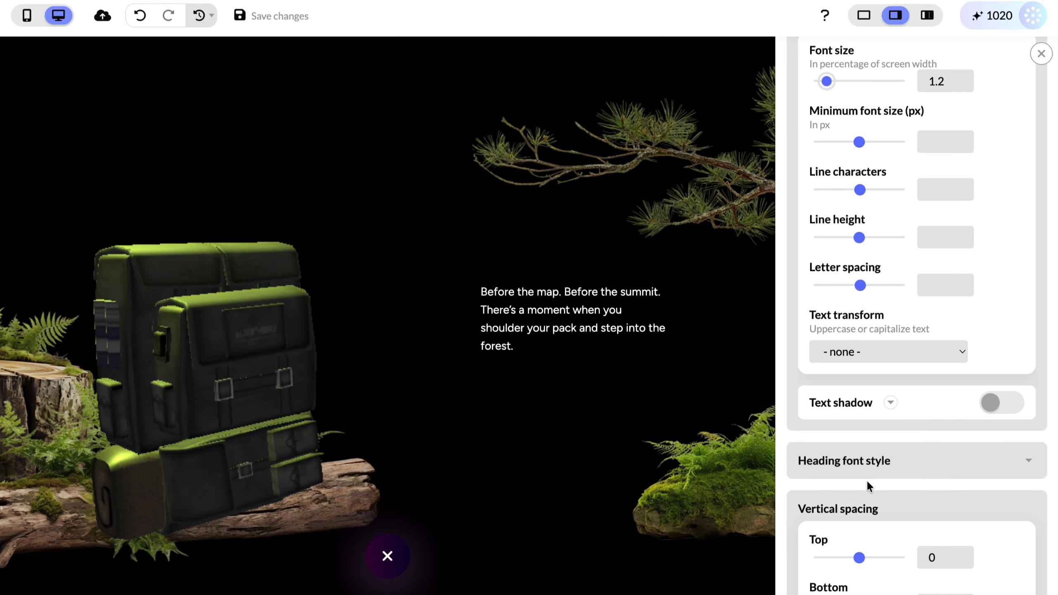
{"action": "left_click", "coordinate": [863, 16]}
{"action": "left_click", "coordinate": [896, 15]}
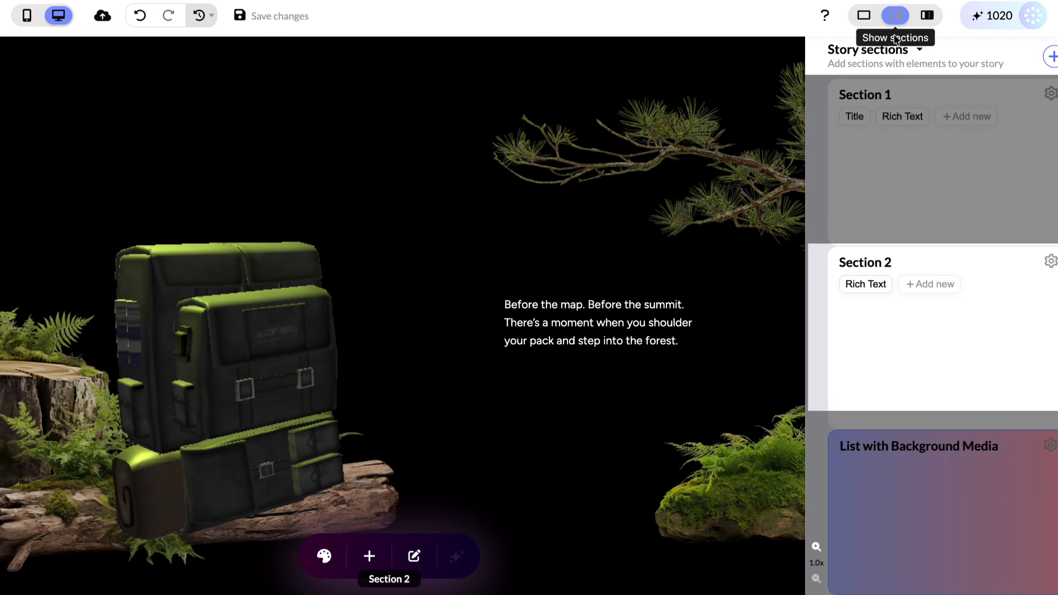
Step: Set the right horizontal spacing of Section 2's Rich Text to 18
{"action": "left_click", "coordinate": [866, 283]}
{"action": "scroll", "coordinate": [917, 386], "scroll_direction": "down", "scroll_amount": 5}
{"action": "left_click_drag", "start_coordinate": [882, 359], "coordinate": [887, 364]}
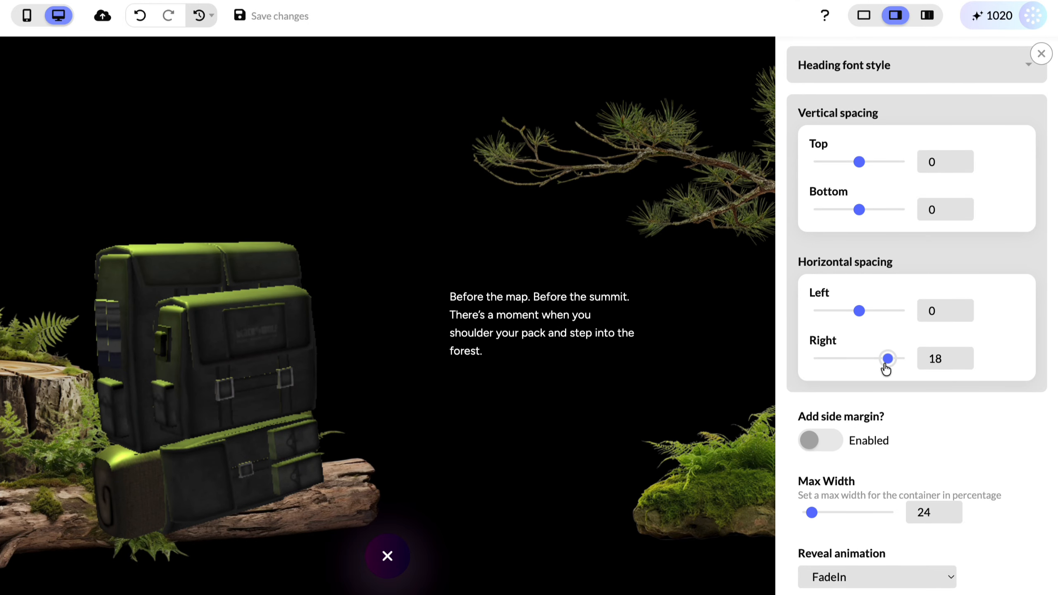
Step: Preview the full-width page from Section 1 through the List with Background Media component, and publish the story
{"action": "left_click", "coordinate": [864, 15]}
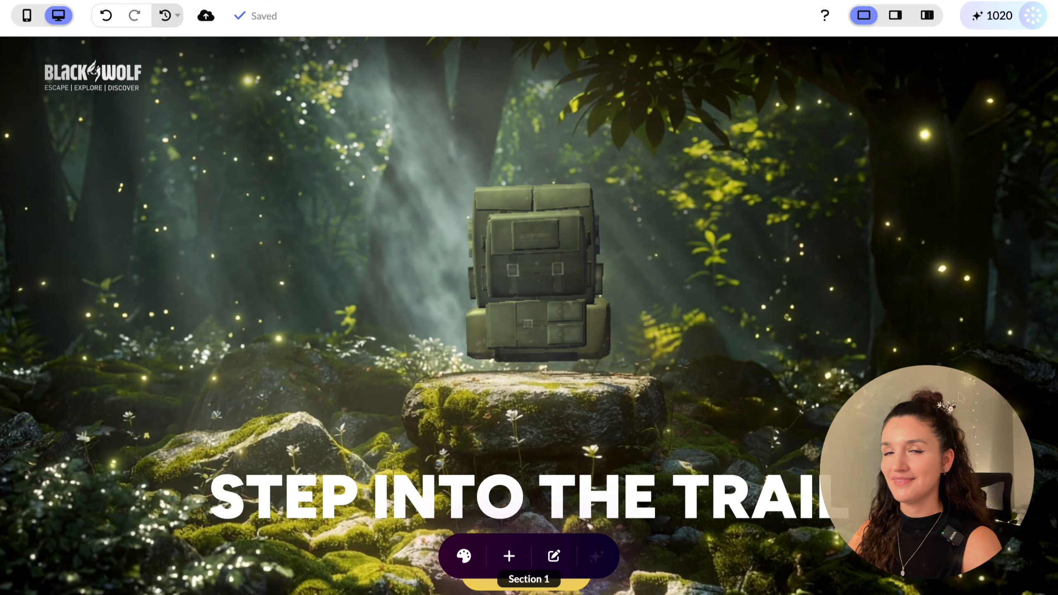
{"action": "scroll", "coordinate": [529, 292], "scroll_direction": "down", "scroll_amount": 5}
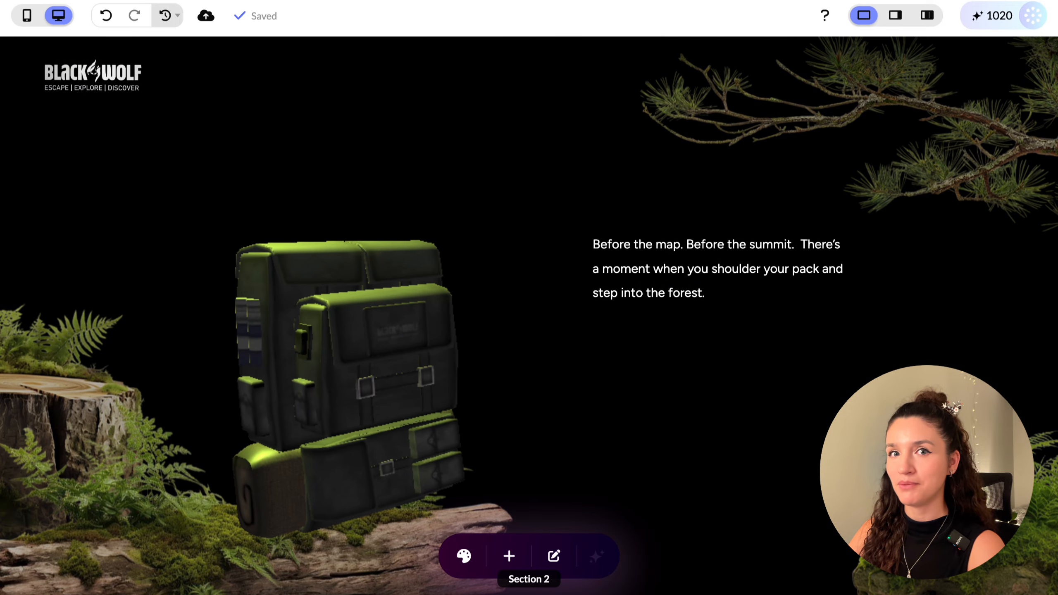
{"action": "scroll", "coordinate": [529, 292], "scroll_direction": "down", "scroll_amount": 5}
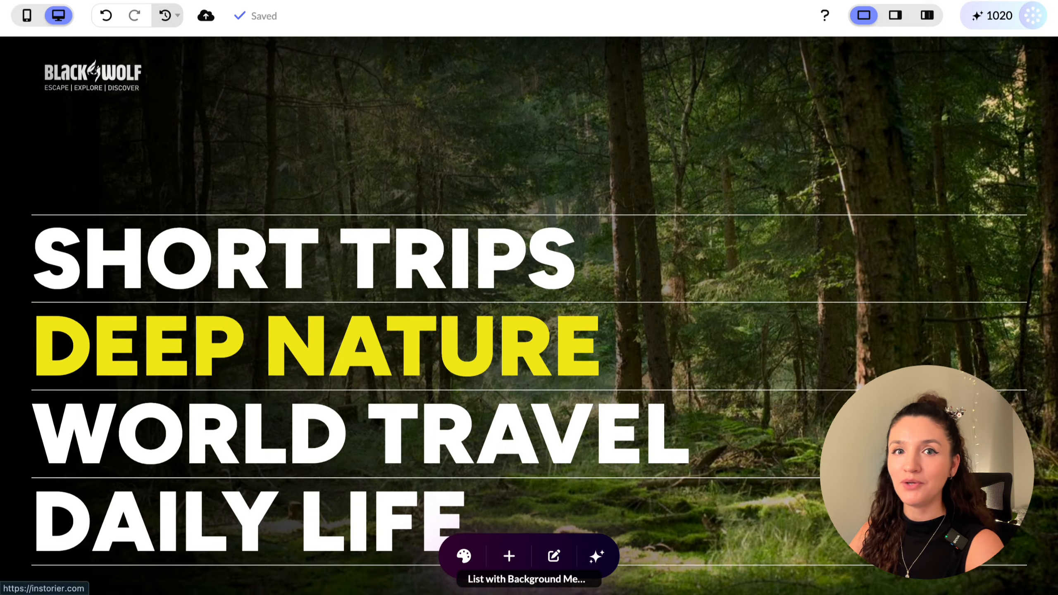
{"action": "scroll", "coordinate": [930, 173], "scroll_direction": "down", "scroll_amount": 5}
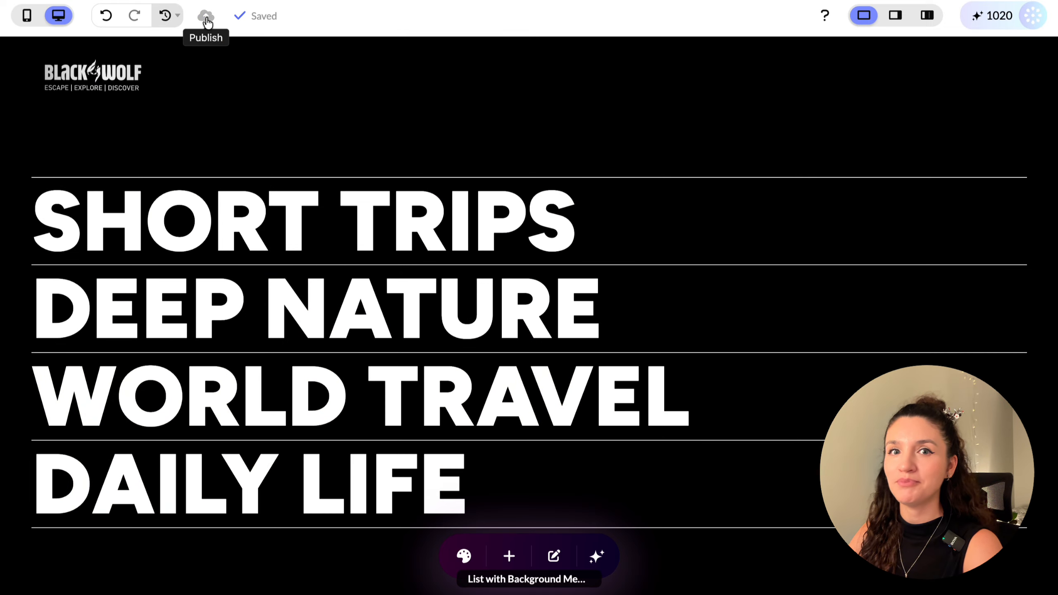
{"action": "left_click", "coordinate": [206, 17]}
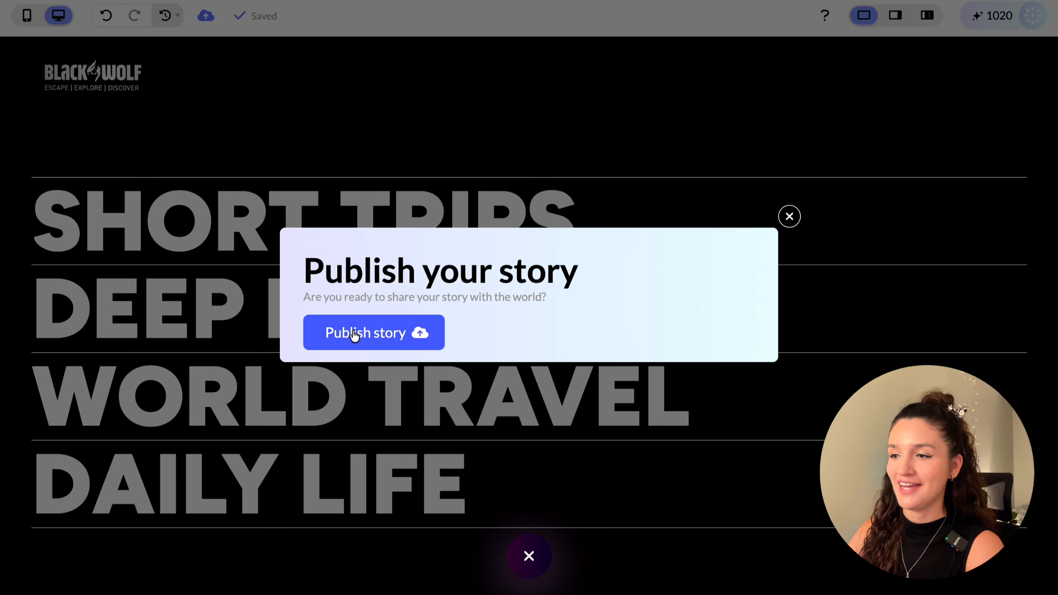
{"action": "left_click", "coordinate": [368, 338]}
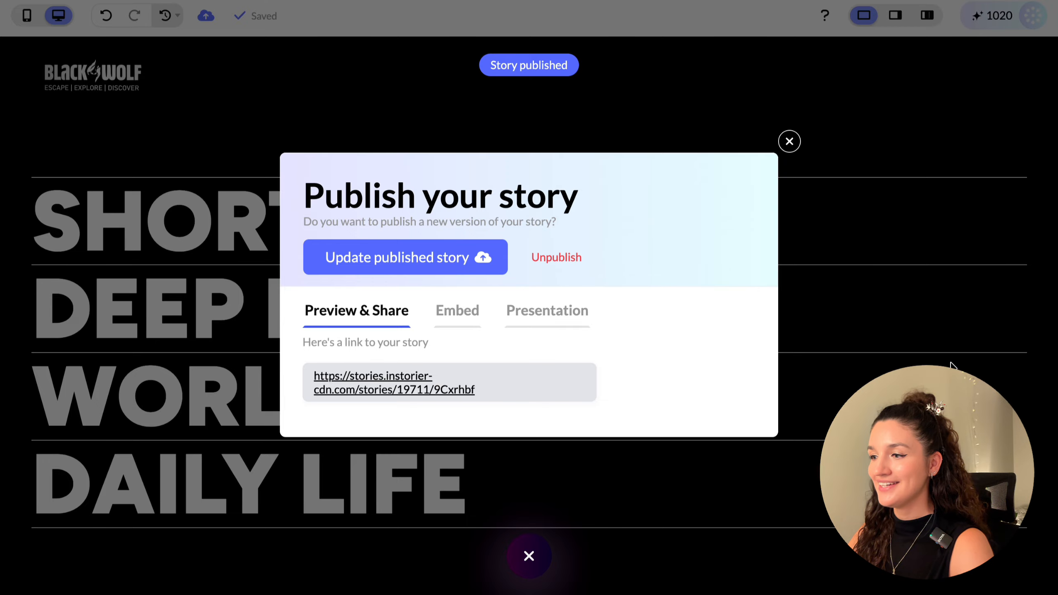
Step: Look through the embed, sharing and presentation options of the published story
{"action": "left_click", "coordinate": [430, 312]}
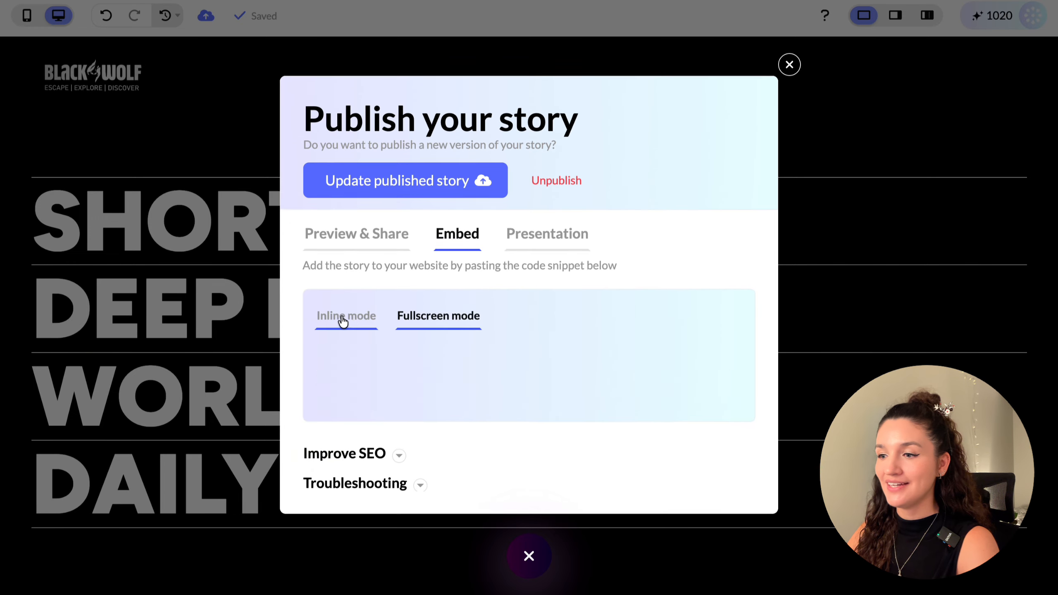
{"action": "left_click", "coordinate": [545, 236]}
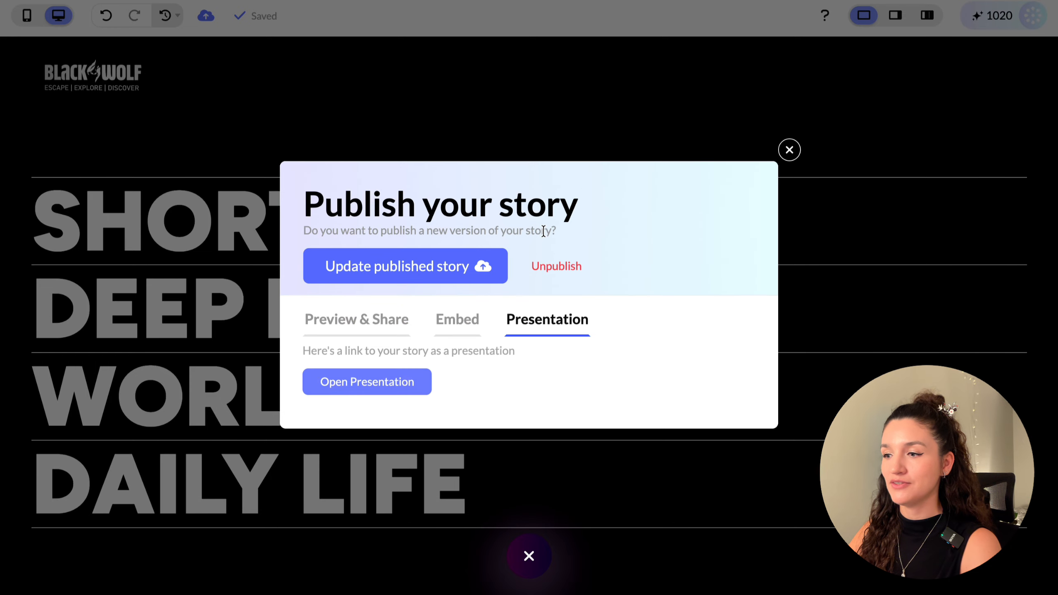
{"action": "left_click", "coordinate": [357, 324]}
{"action": "left_click", "coordinate": [547, 319]}
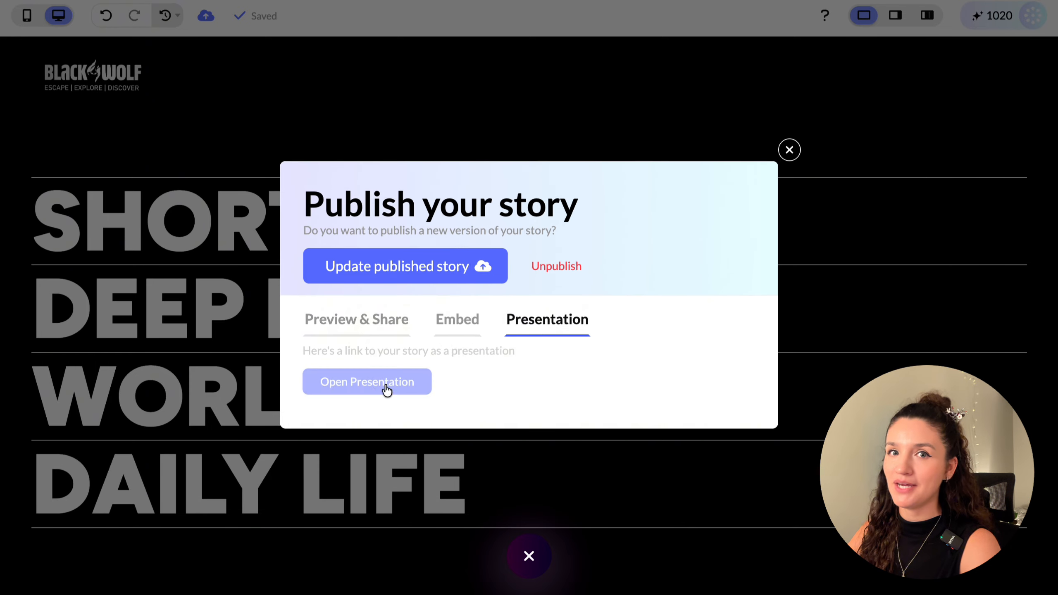
Step: Open the published story as a presentation and go through its sections
{"action": "left_click", "coordinate": [385, 389]}
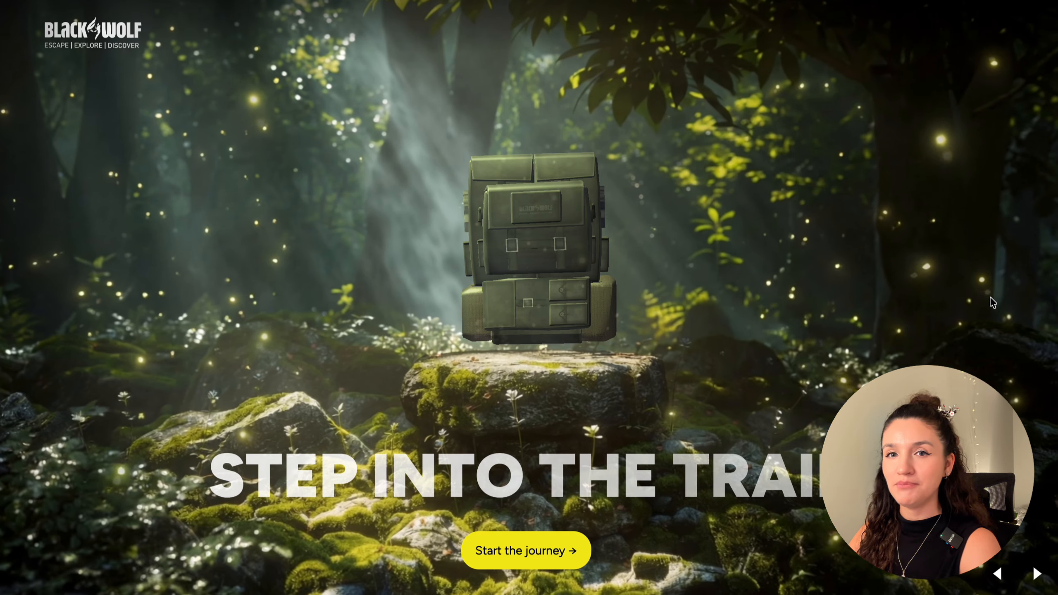
{"action": "scroll", "coordinate": [992, 303], "scroll_direction": "down", "scroll_amount": 3}
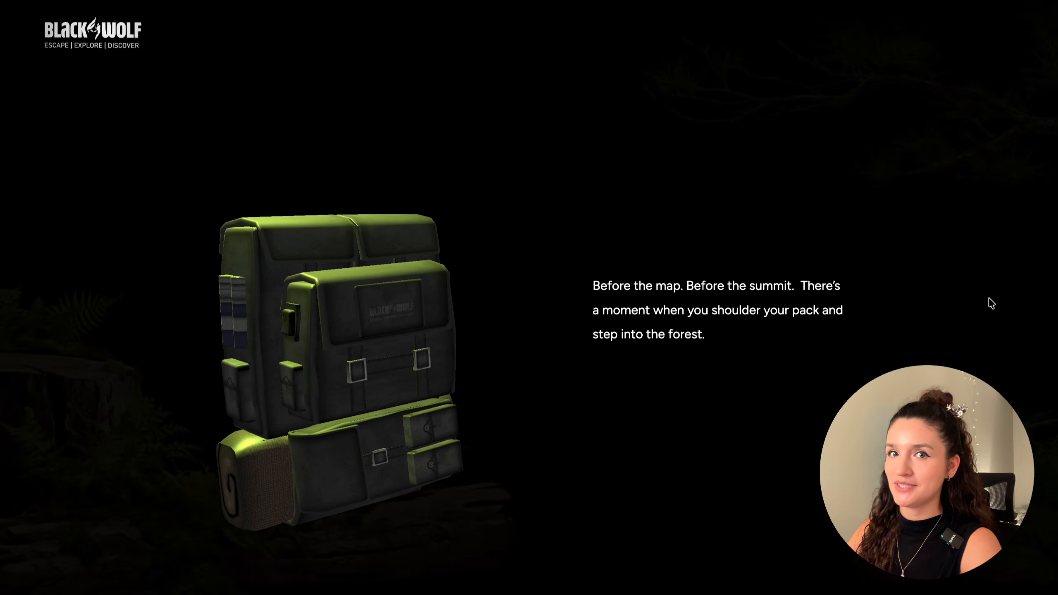
{"action": "scroll", "coordinate": [992, 304], "scroll_direction": "down", "scroll_amount": 5}
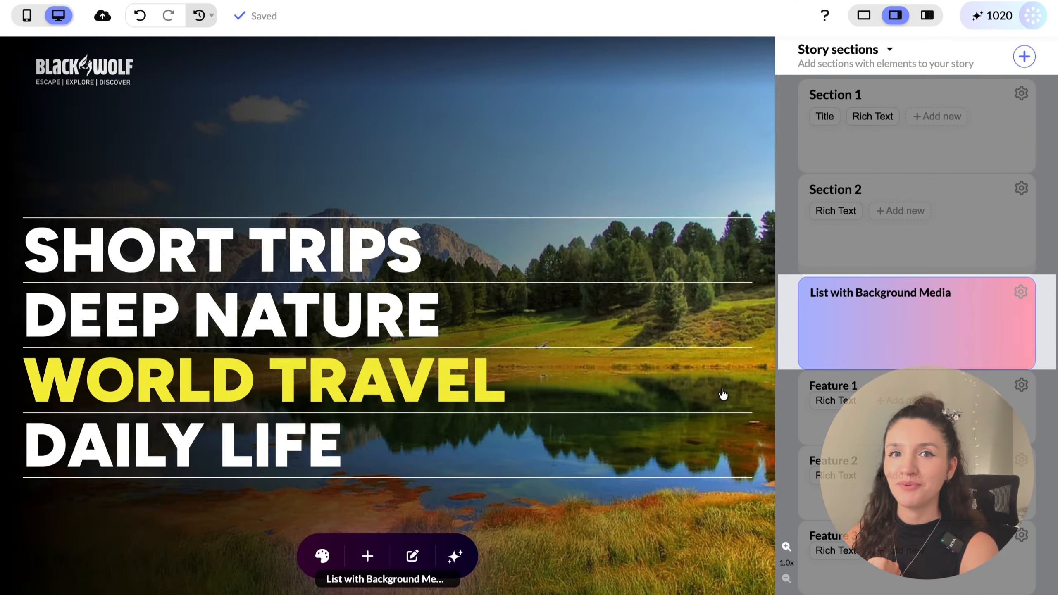
Step: Go through the feature sections to Feature 3, display the background timelines and add a Video background element
{"action": "scroll", "coordinate": [917, 475], "scroll_direction": "down", "scroll_amount": 5}
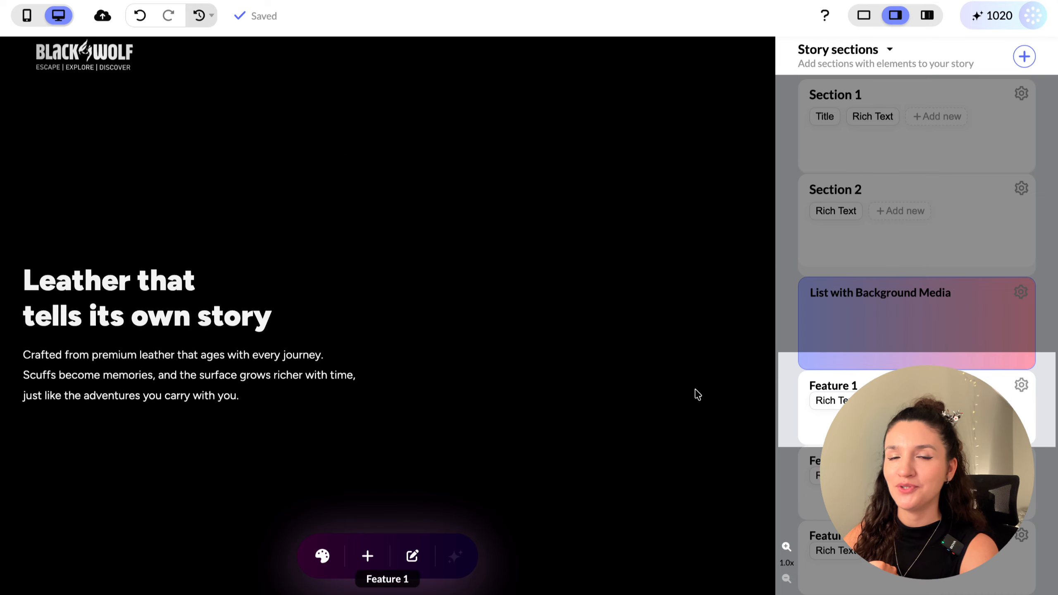
{"action": "scroll", "coordinate": [699, 394], "scroll_direction": "down", "scroll_amount": 10}
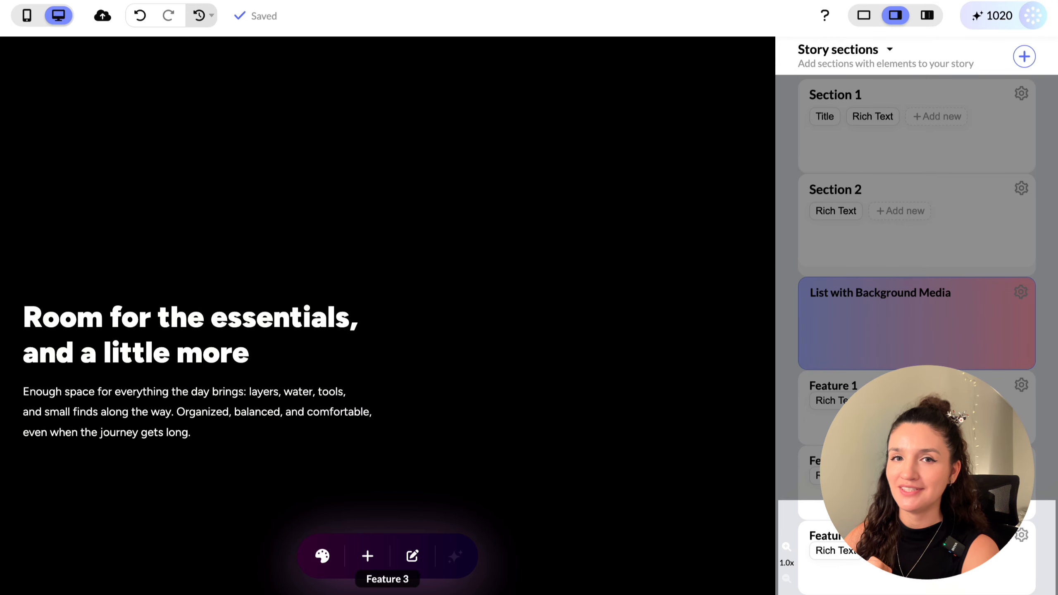
{"action": "left_click", "coordinate": [926, 17]}
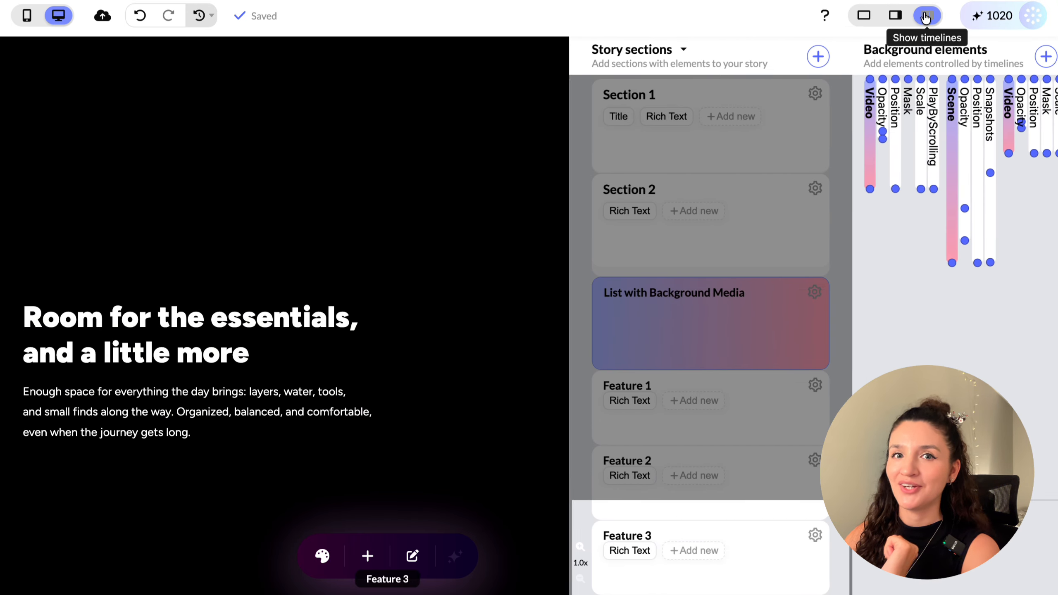
{"action": "left_click", "coordinate": [1040, 58]}
{"action": "scroll", "coordinate": [812, 380], "scroll_direction": "down", "scroll_amount": 5}
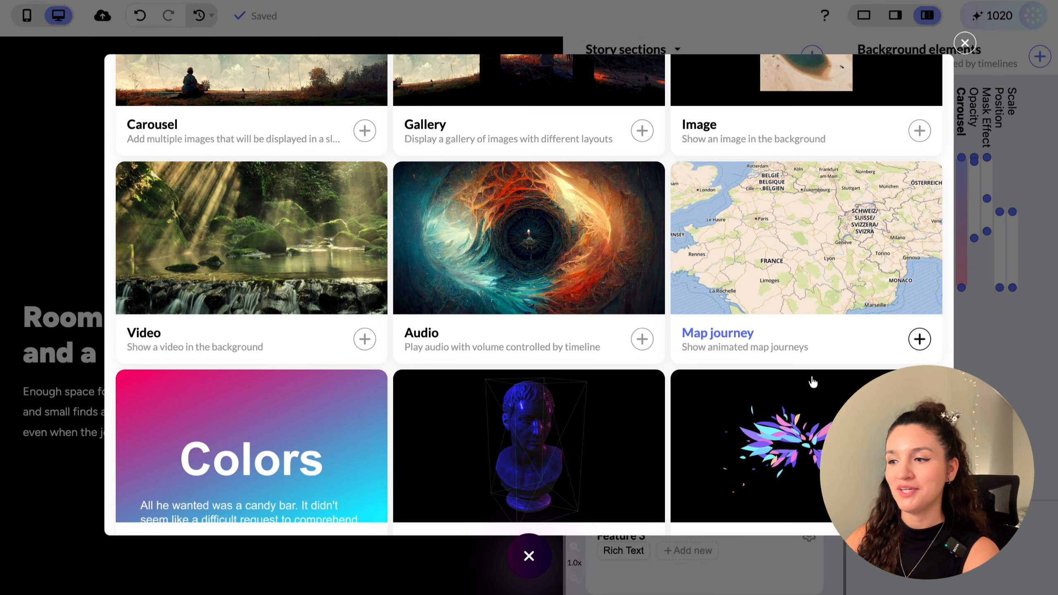
{"action": "left_click", "coordinate": [364, 291]}
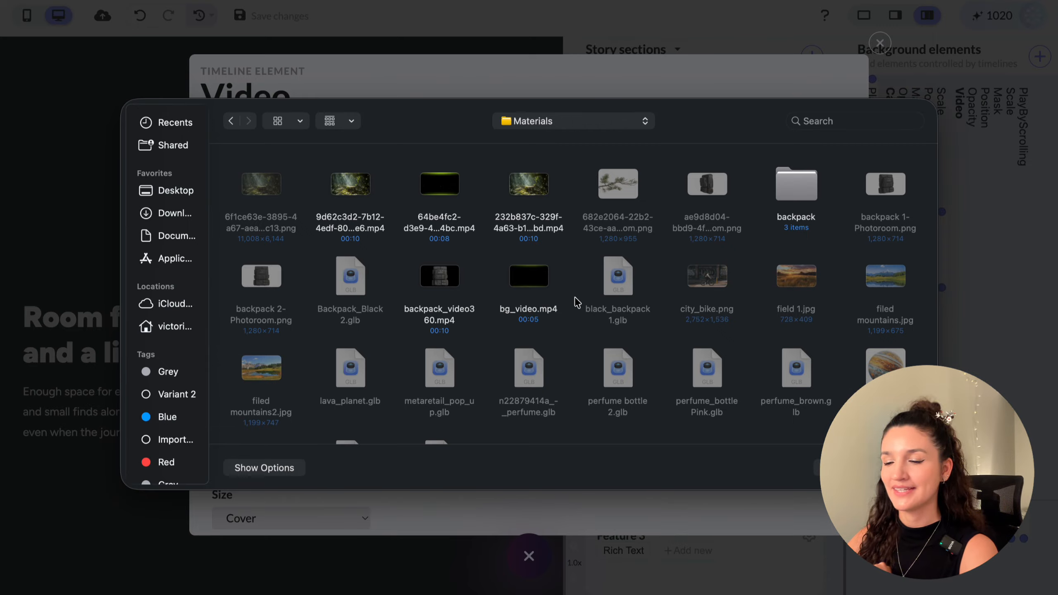
Step: Choose backpack_video360.mp4 from the Materials folder for the background Video element and upload it
{"action": "left_click", "coordinate": [454, 312]}
{"action": "key", "text": "space"}
{"action": "key", "text": "space"}
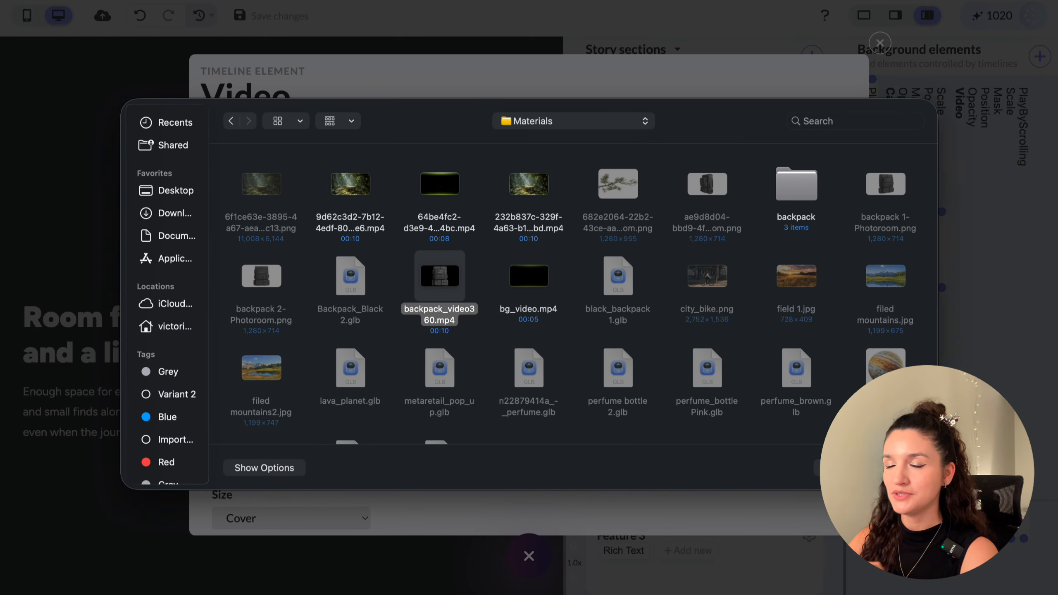
{"action": "left_click", "coordinate": [898, 468]}
{"action": "scroll", "coordinate": [708, 420], "scroll_direction": "down", "scroll_amount": 2}
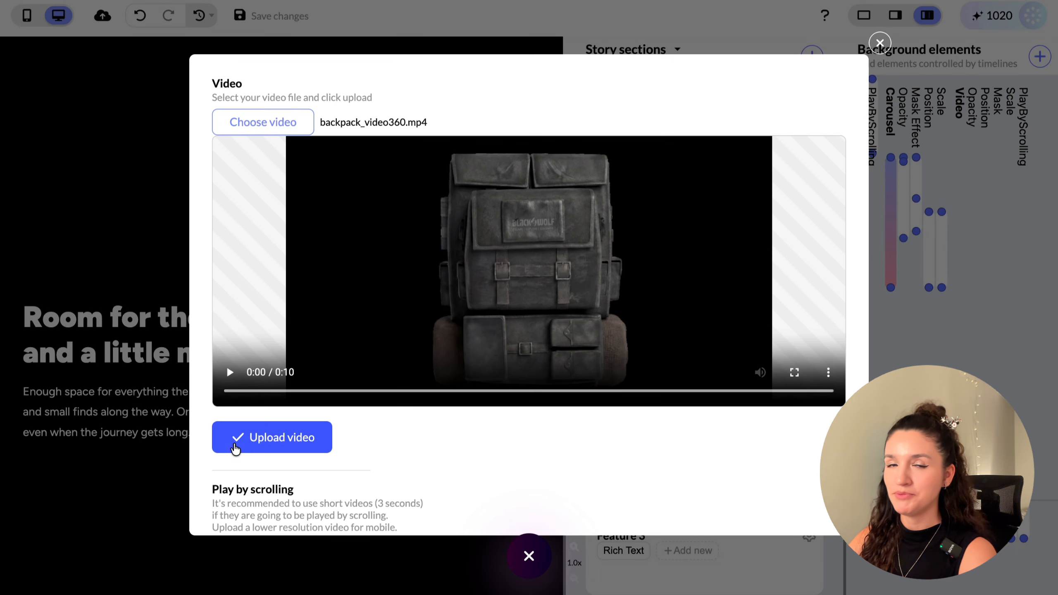
{"action": "left_click", "coordinate": [236, 443]}
Step: Enable play by scrolling for the backpack video, with looping turned off
{"action": "scroll", "coordinate": [612, 448], "scroll_direction": "down", "scroll_amount": 1}
{"action": "scroll", "coordinate": [624, 435], "scroll_direction": "down", "scroll_amount": 5}
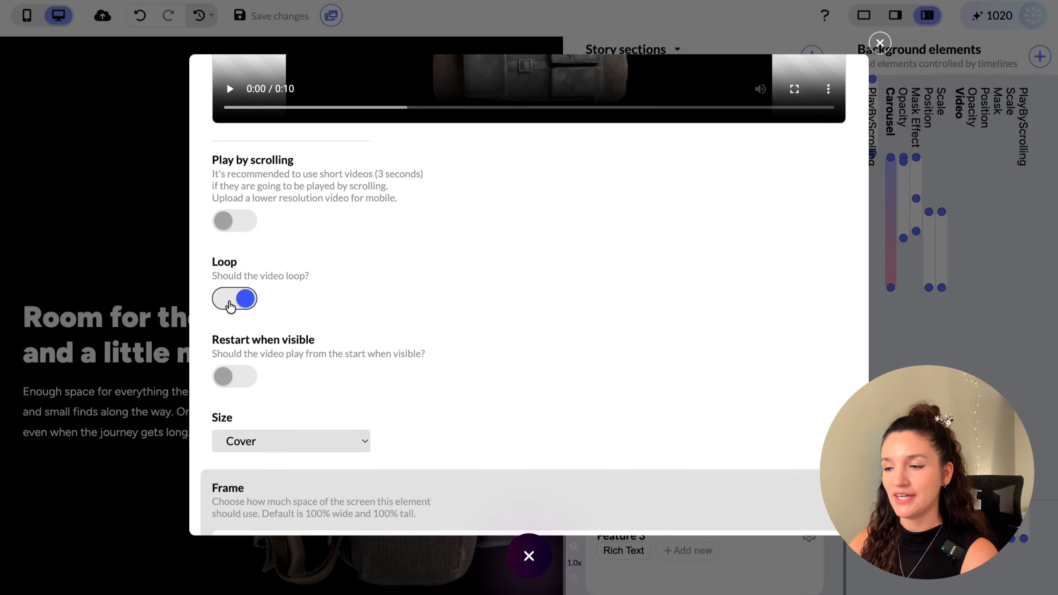
{"action": "left_click", "coordinate": [240, 228]}
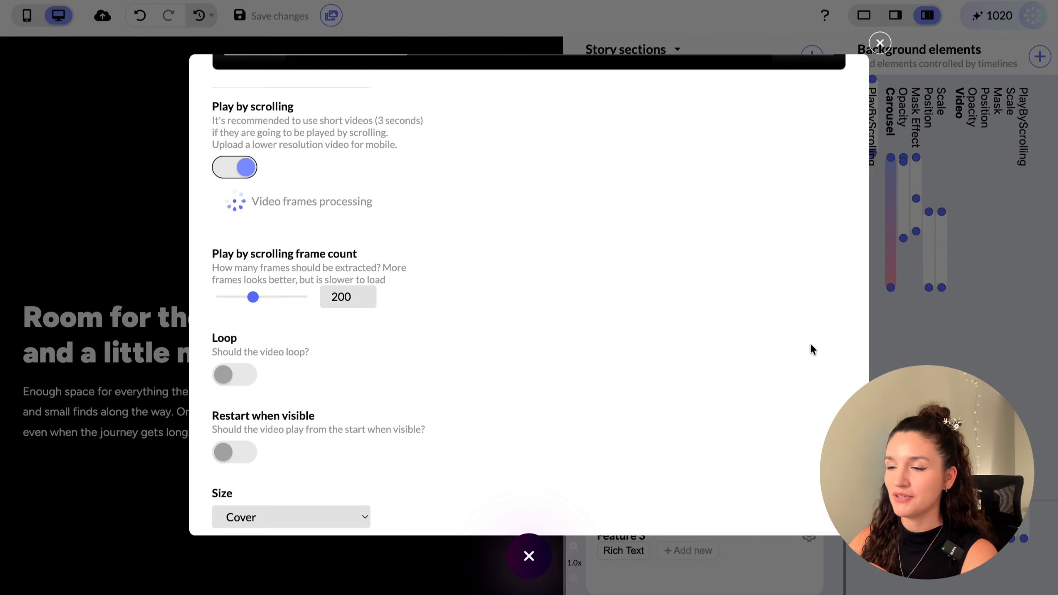
Step: Examine the backpack video's frame, border radius, auto zoom, masking image and margin settings, then close them
{"action": "scroll", "coordinate": [811, 345], "scroll_direction": "down", "scroll_amount": 5}
{"action": "scroll", "coordinate": [811, 345], "scroll_direction": "down", "scroll_amount": 8}
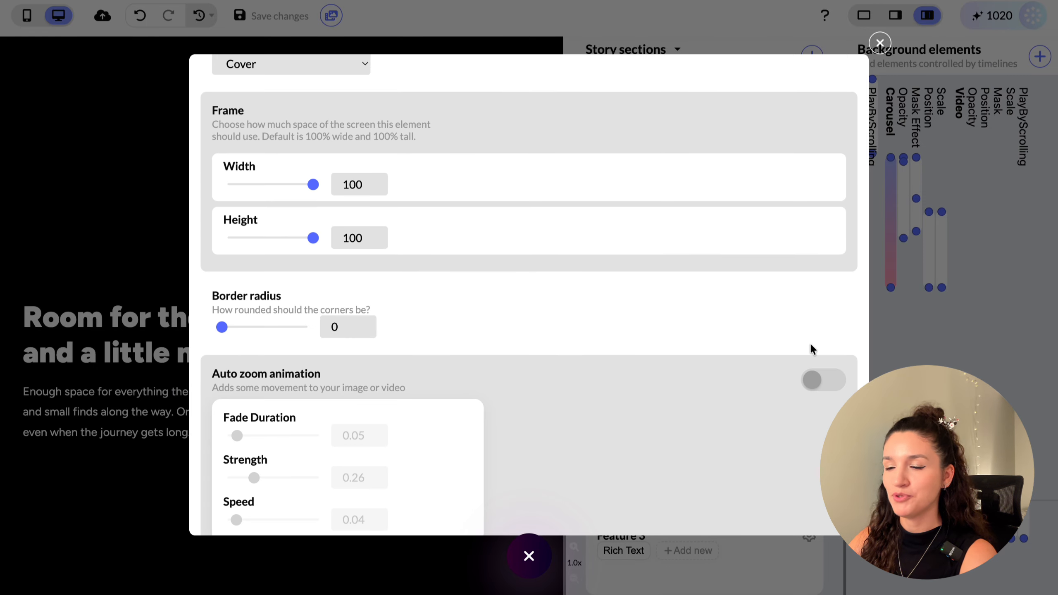
{"action": "scroll", "coordinate": [811, 346], "scroll_direction": "down", "scroll_amount": 9}
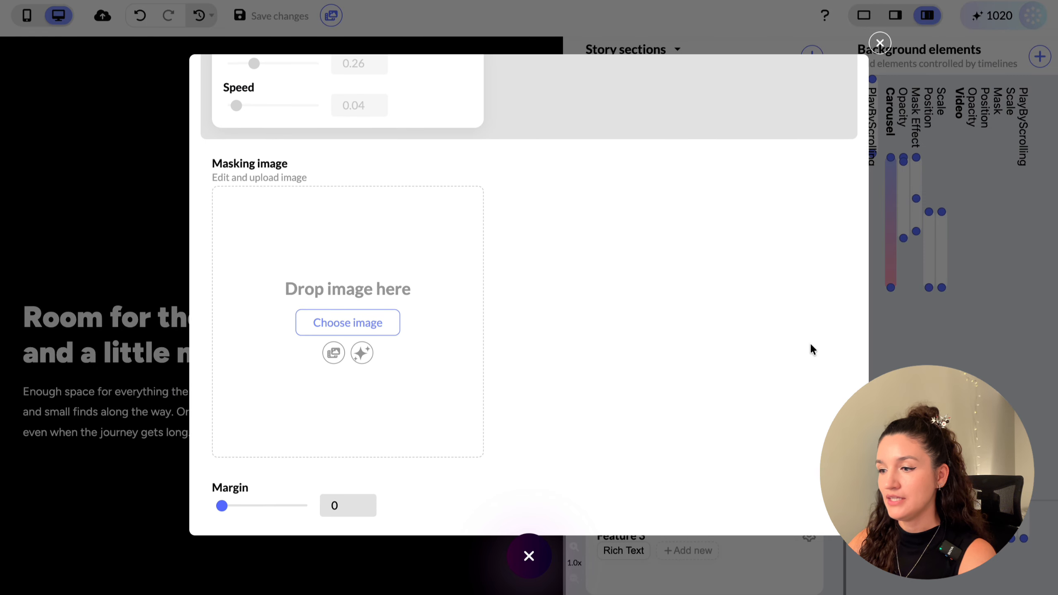
{"action": "scroll", "coordinate": [811, 345], "scroll_direction": "up", "scroll_amount": 20}
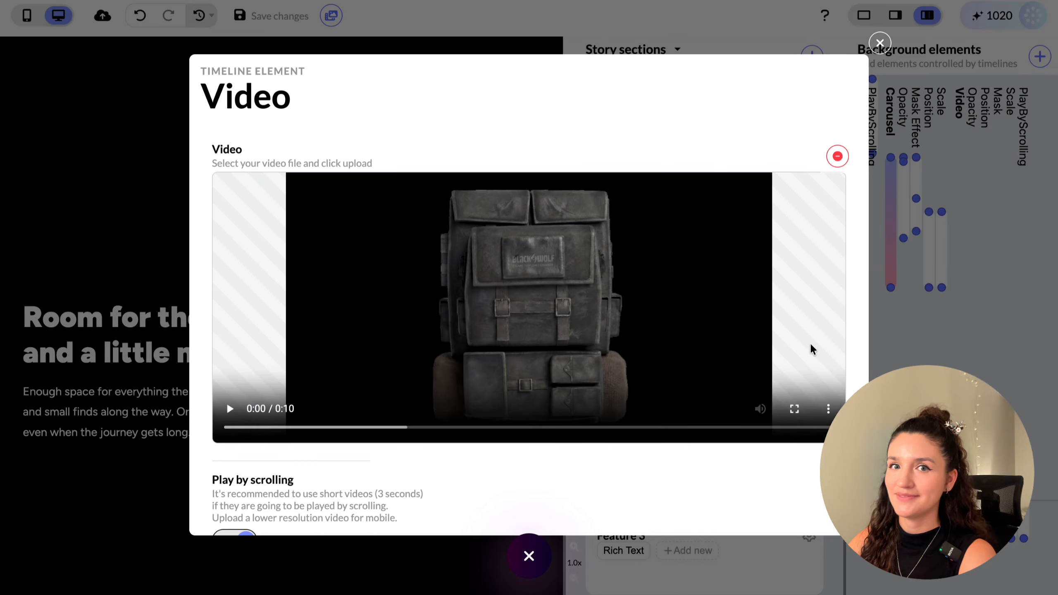
{"action": "scroll", "coordinate": [811, 345], "scroll_direction": "down", "scroll_amount": 5}
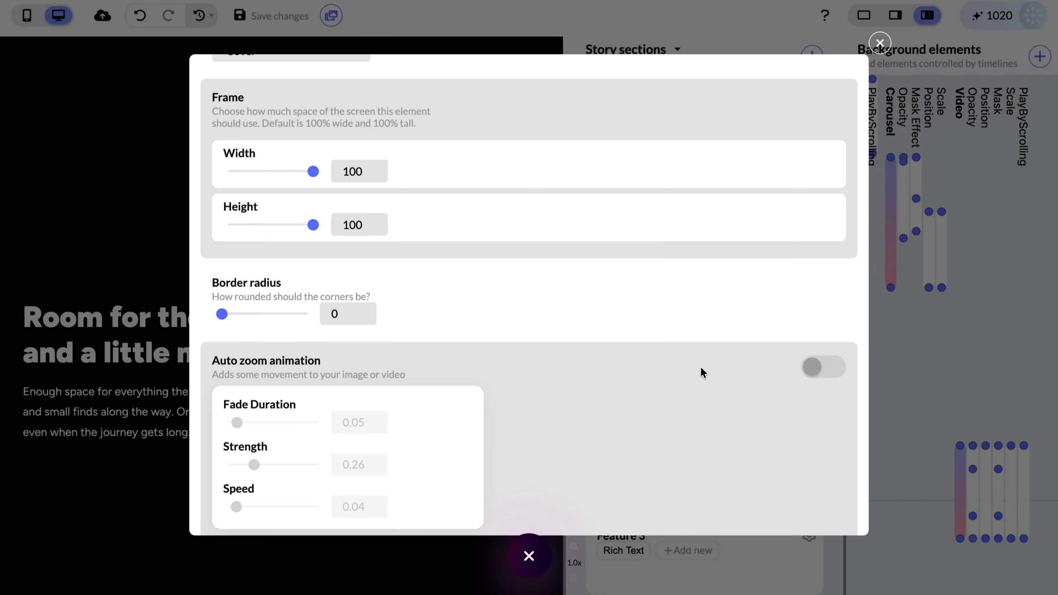
{"action": "scroll", "coordinate": [700, 365], "scroll_direction": "down", "scroll_amount": 5}
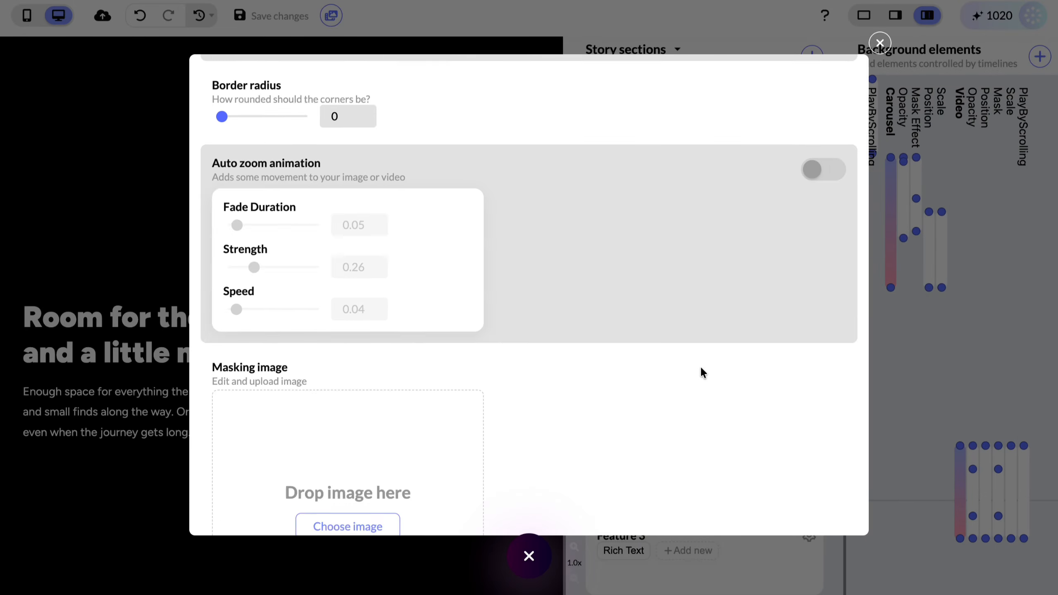
{"action": "scroll", "coordinate": [701, 372], "scroll_direction": "down", "scroll_amount": 5}
{"action": "left_click", "coordinate": [915, 356]}
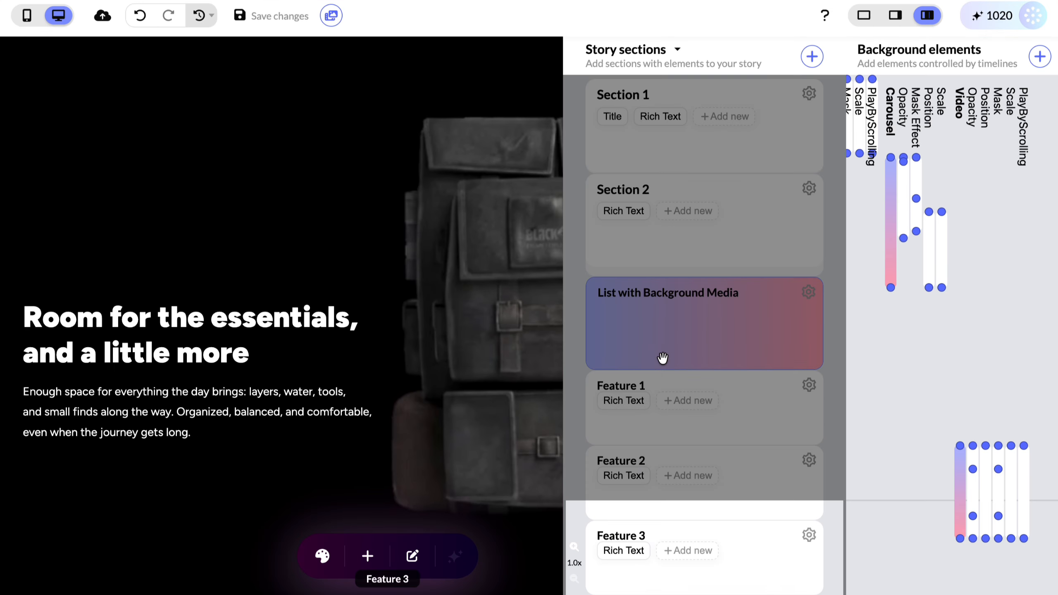
Step: Extend the start of the backpack Video timeline up to the end of the List with Background Media section, just before Feature 1
{"action": "left_click", "coordinate": [864, 15]}
{"action": "scroll", "coordinate": [827, 177], "scroll_direction": "up", "scroll_amount": 10}
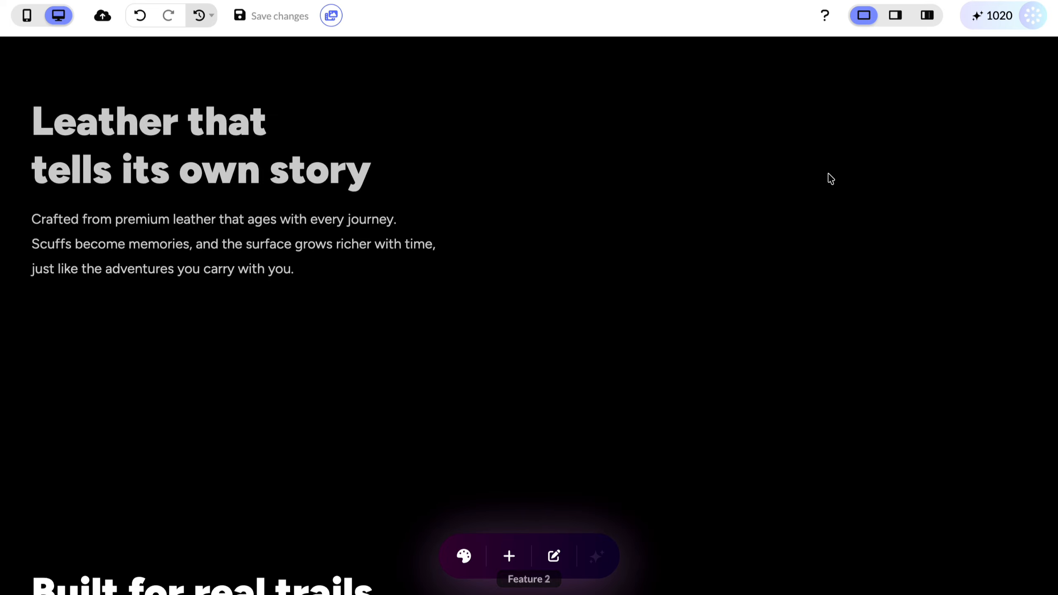
{"action": "scroll", "coordinate": [830, 179], "scroll_direction": "down", "scroll_amount": 10}
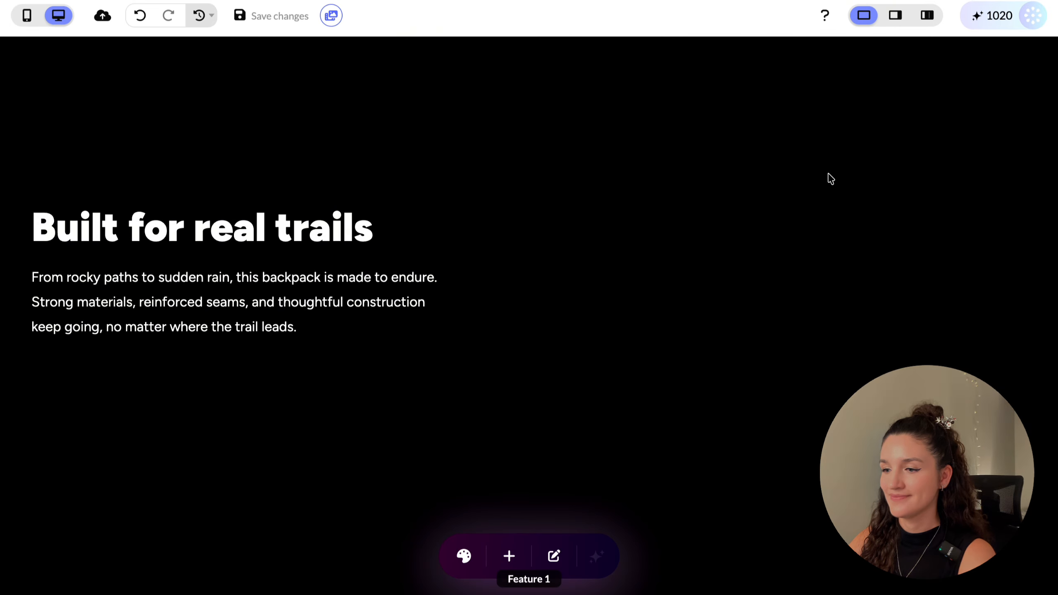
{"action": "scroll", "coordinate": [827, 178], "scroll_direction": "up", "scroll_amount": 5}
{"action": "scroll", "coordinate": [827, 177], "scroll_direction": "down", "scroll_amount": 3}
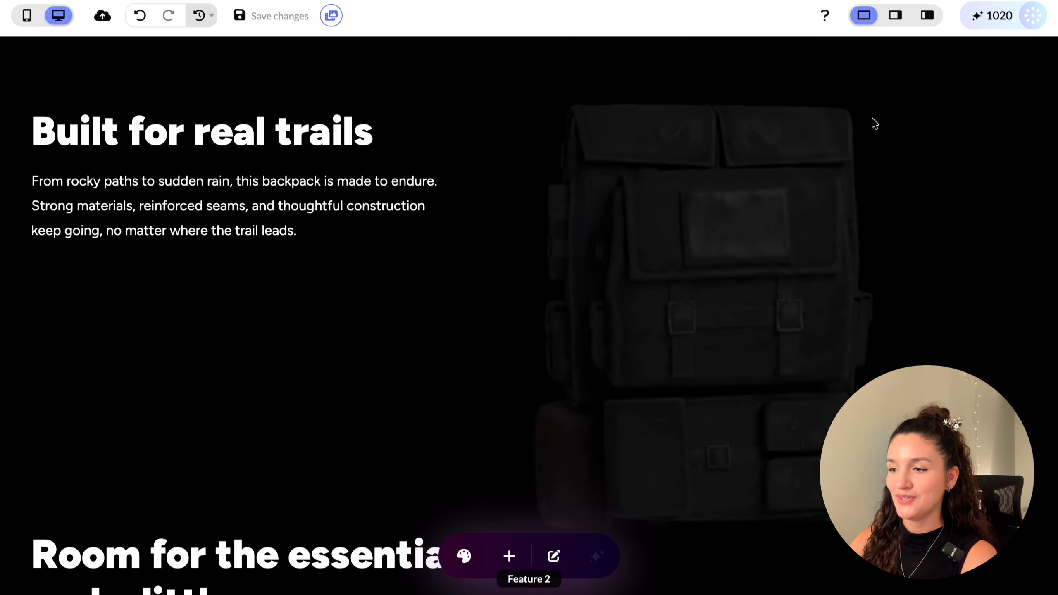
{"action": "left_click", "coordinate": [930, 16]}
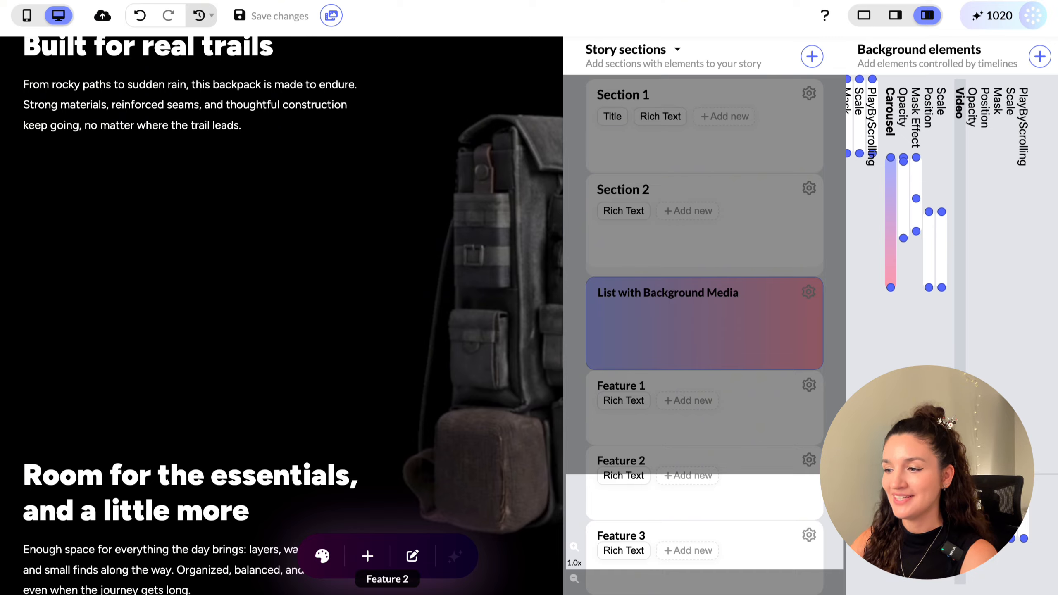
{"action": "left_click_drag", "start_coordinate": [956, 350], "coordinate": [959, 373]}
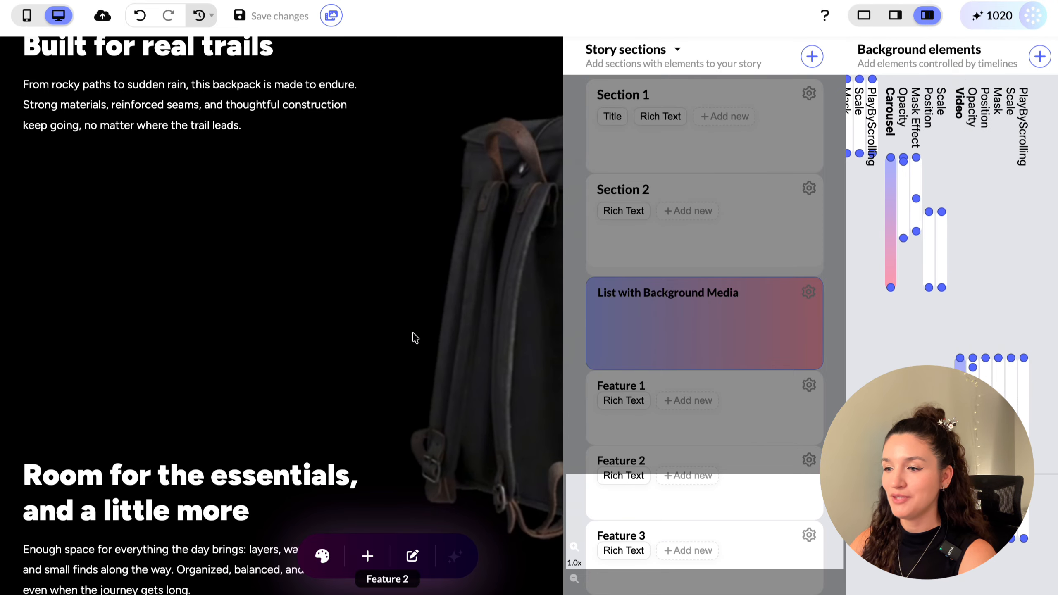
Step: Start the backpack Video timeline slightly earlier and extend its end further down into Feature 3
{"action": "scroll", "coordinate": [415, 337], "scroll_direction": "up", "scroll_amount": 5}
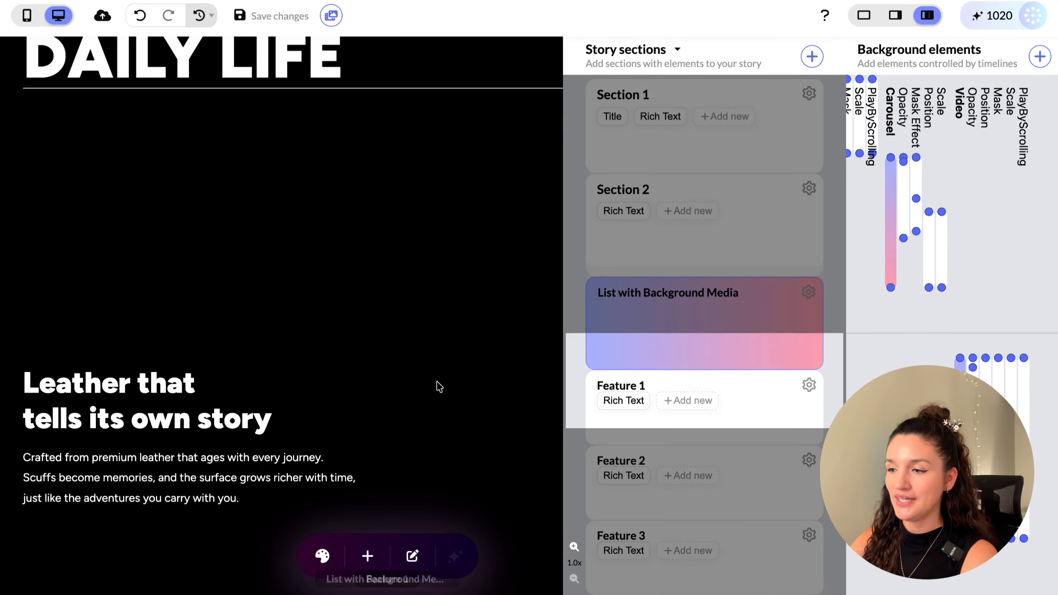
{"action": "scroll", "coordinate": [439, 387], "scroll_direction": "down", "scroll_amount": 3}
{"action": "left_click", "coordinate": [863, 15]}
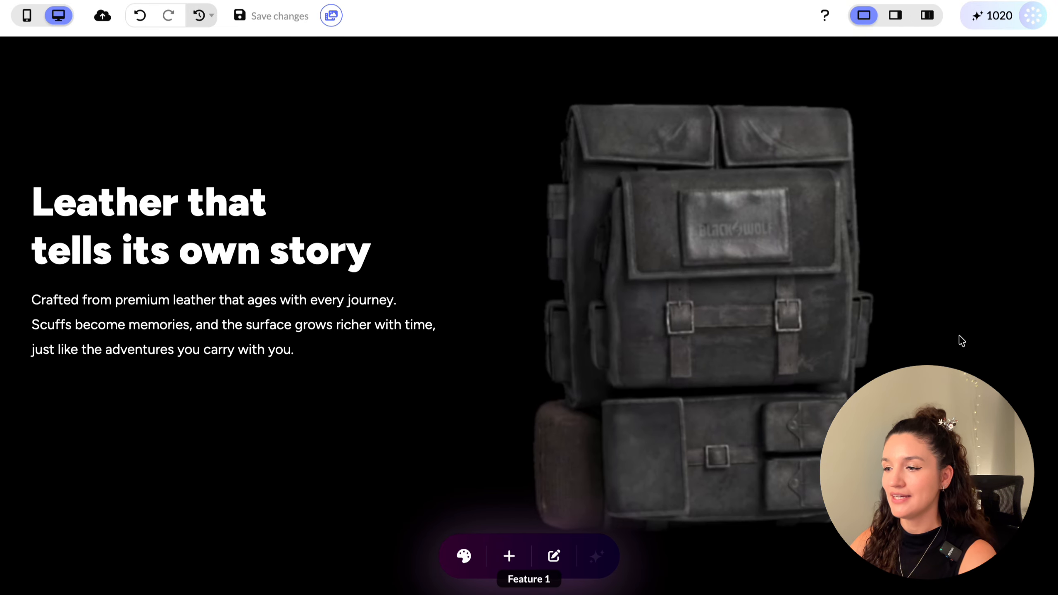
{"action": "scroll", "coordinate": [959, 338], "scroll_direction": "up", "scroll_amount": 3}
{"action": "scroll", "coordinate": [917, 367], "scroll_direction": "down", "scroll_amount": 5}
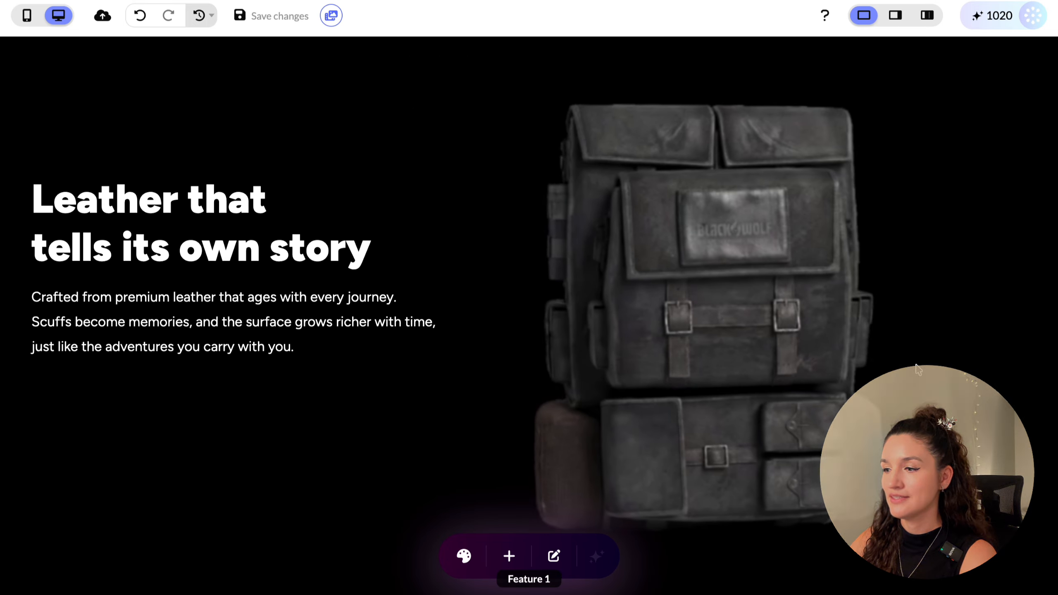
{"action": "scroll", "coordinate": [918, 369], "scroll_direction": "down", "scroll_amount": 10}
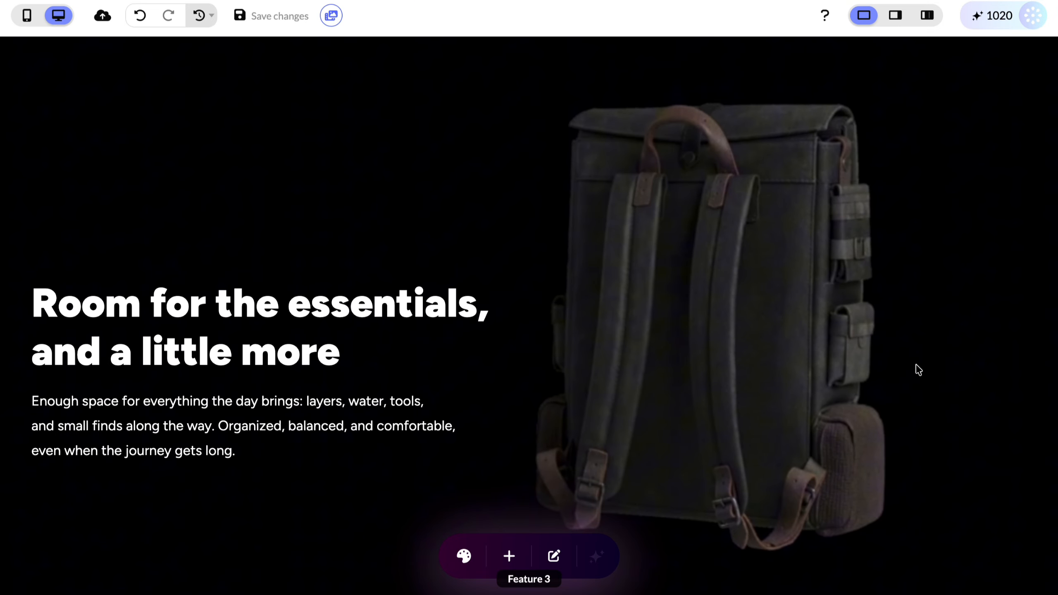
{"action": "scroll", "coordinate": [918, 369], "scroll_direction": "up", "scroll_amount": 8}
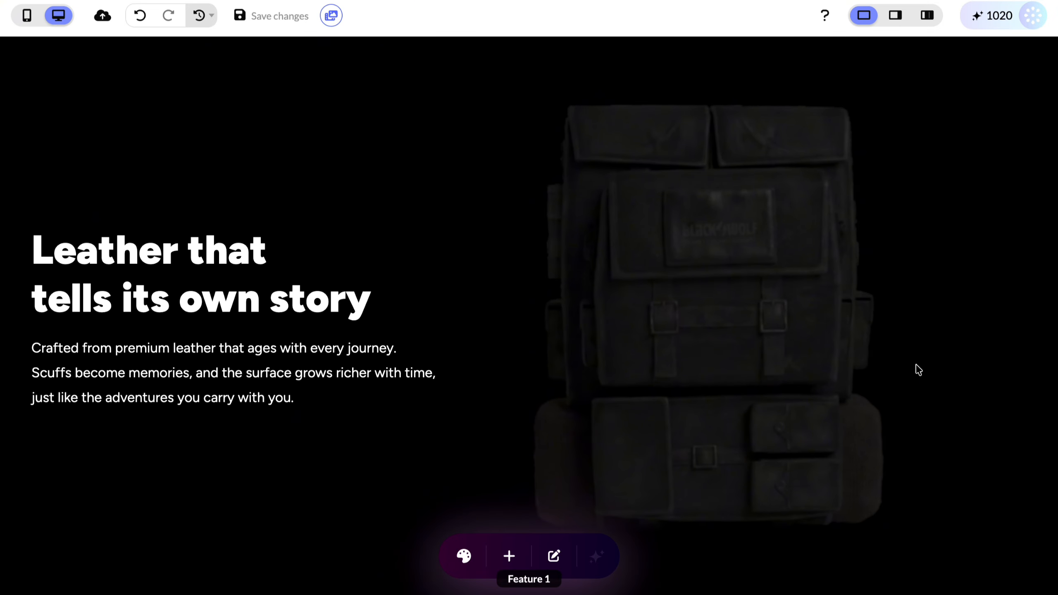
{"action": "scroll", "coordinate": [919, 370], "scroll_direction": "down", "scroll_amount": 10}
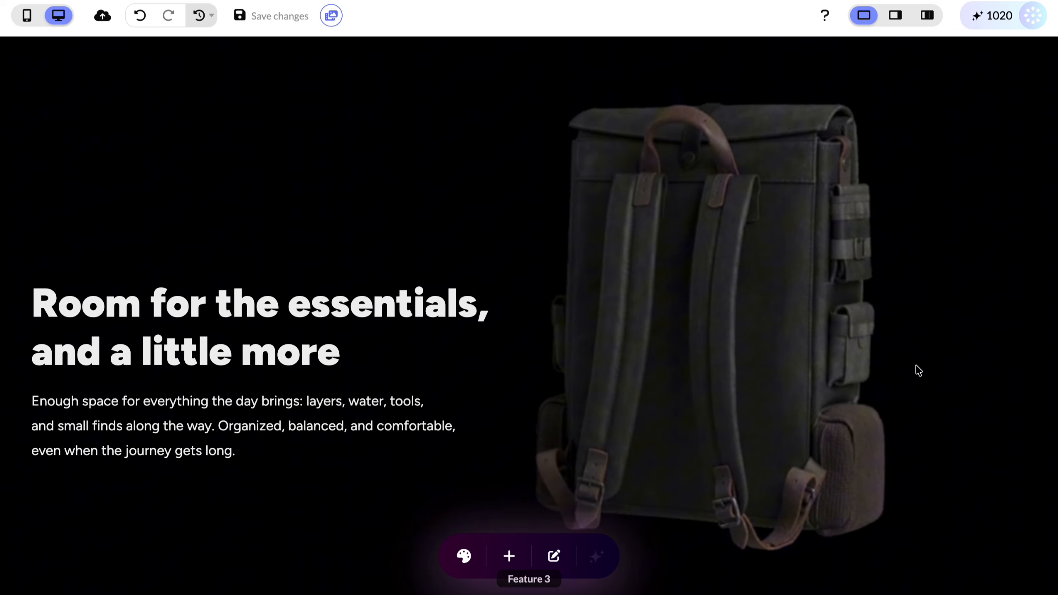
{"action": "scroll", "coordinate": [918, 370], "scroll_direction": "up", "scroll_amount": 8}
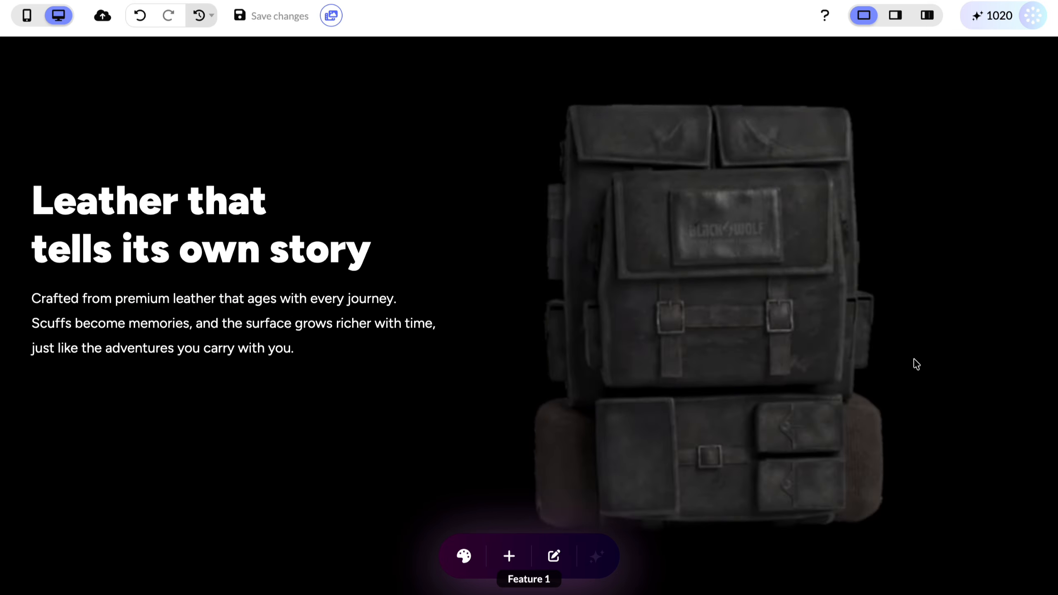
{"action": "left_click", "coordinate": [927, 15]}
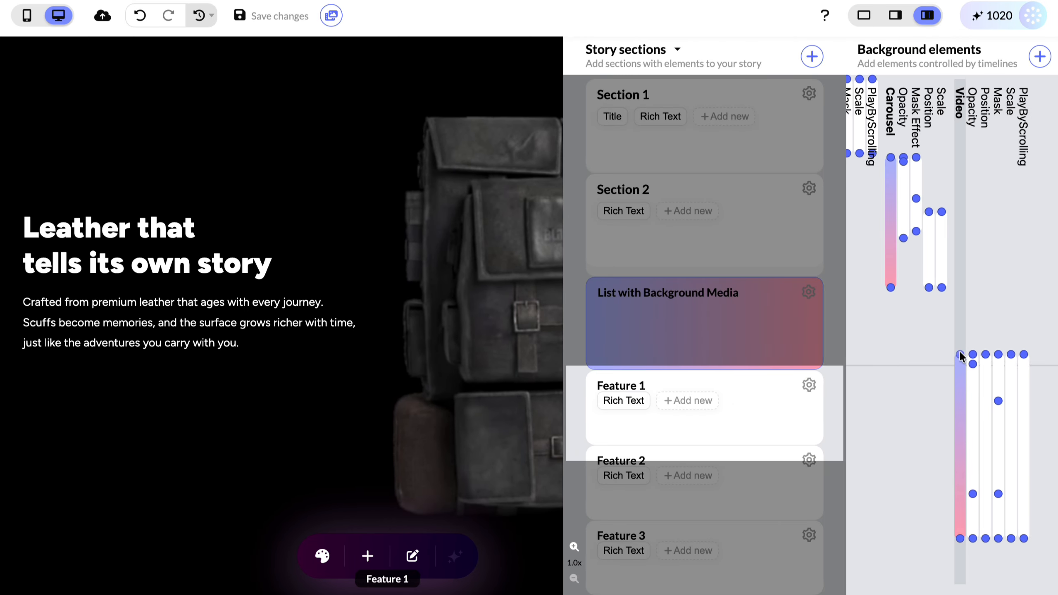
{"action": "left_click_drag", "start_coordinate": [960, 355], "coordinate": [960, 351]}
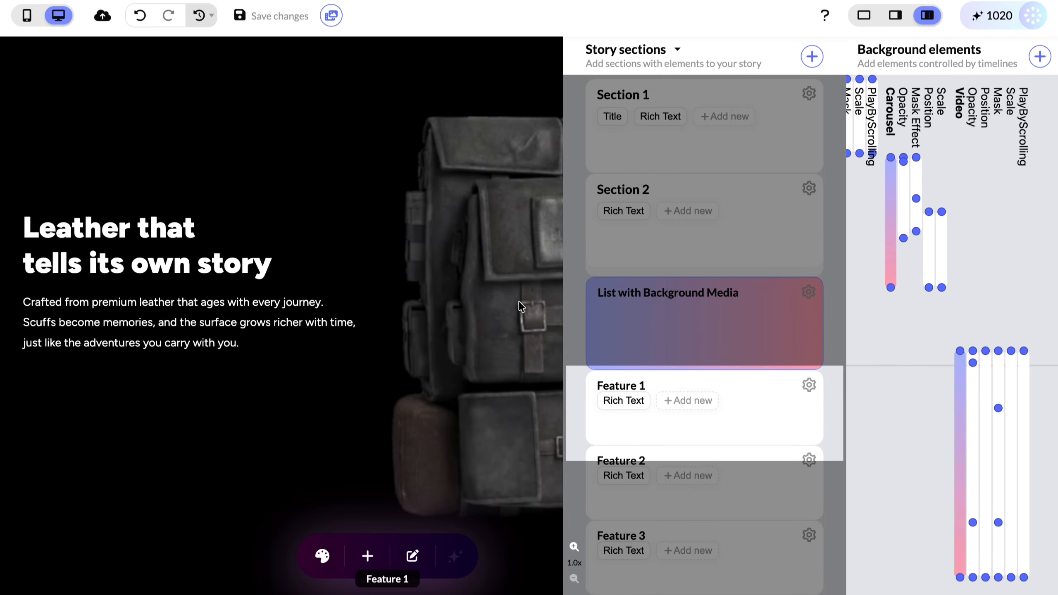
Step: Preview the whole page at full width from Section 1 to Feature 3, checking the transitions and the backpack video's scroll playback
{"action": "left_click", "coordinate": [864, 15]}
{"action": "scroll", "coordinate": [869, 361], "scroll_direction": "up", "scroll_amount": 5}
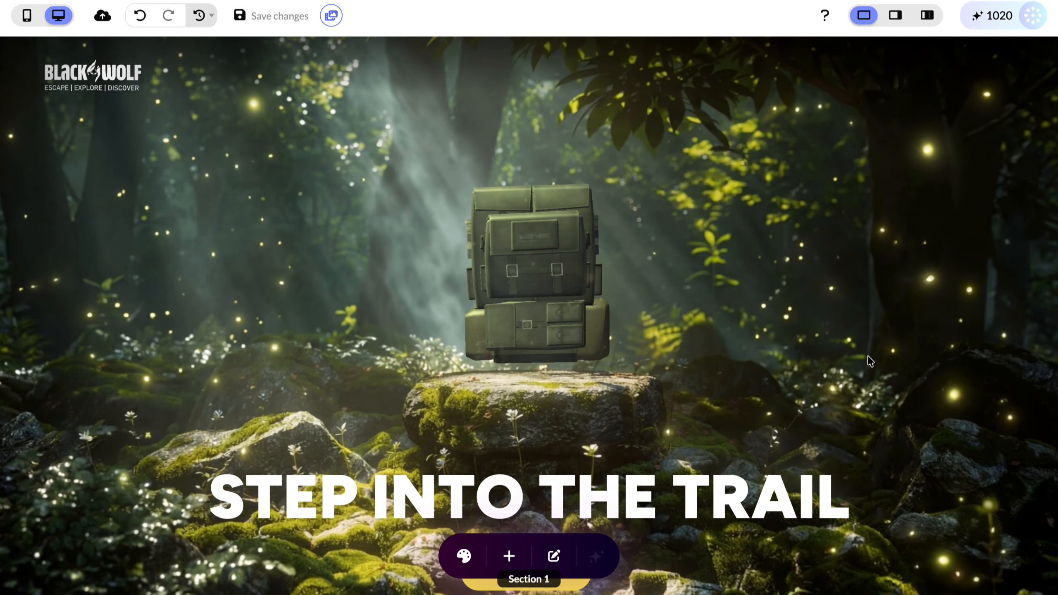
{"action": "scroll", "coordinate": [983, 412], "scroll_direction": "down", "scroll_amount": 5}
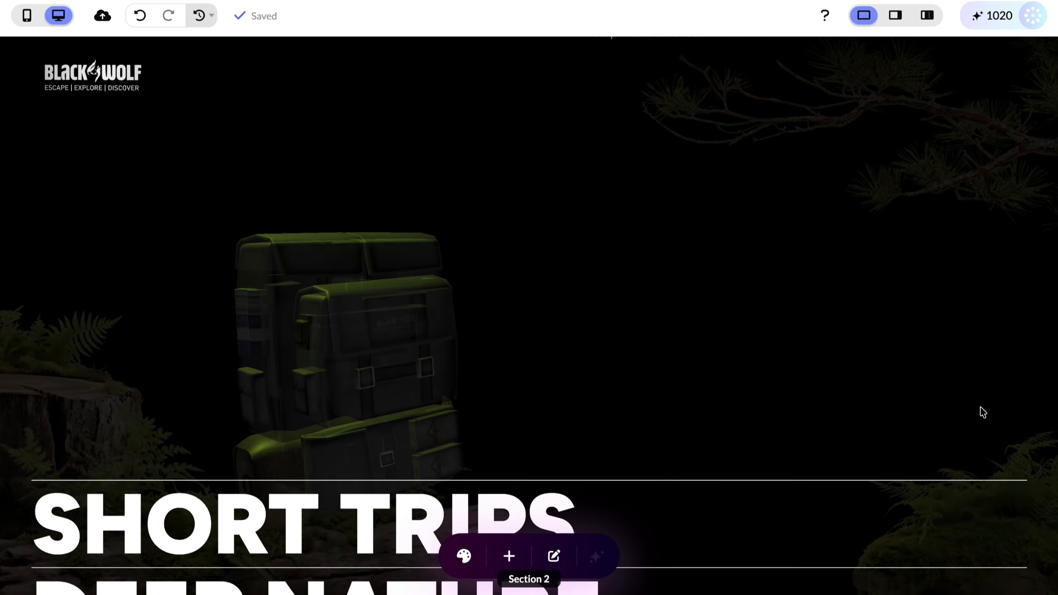
{"action": "scroll", "coordinate": [982, 413], "scroll_direction": "down", "scroll_amount": 5}
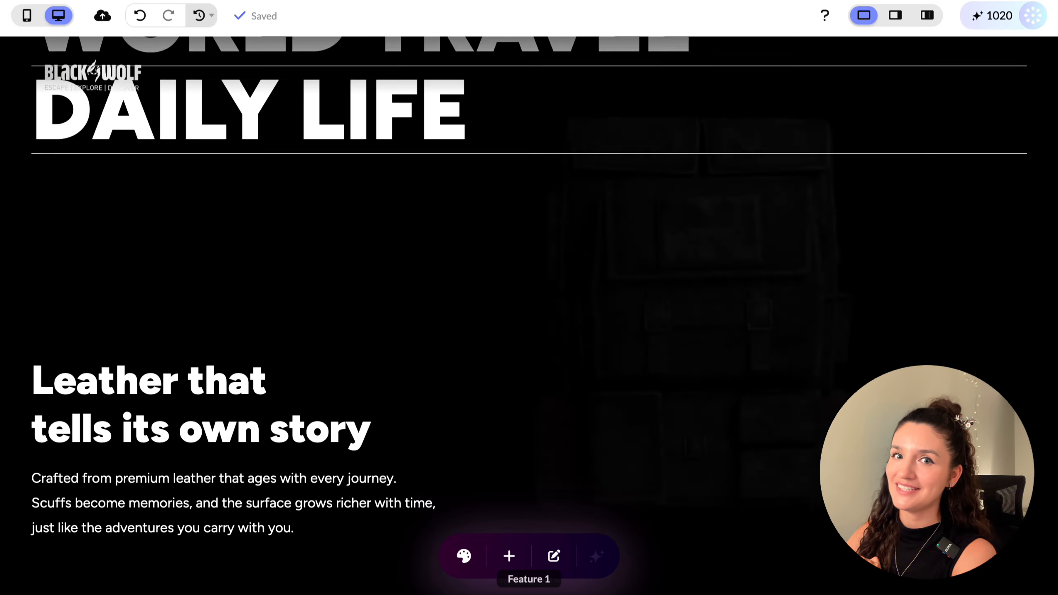
{"action": "scroll", "coordinate": [980, 409], "scroll_direction": "down", "scroll_amount": 10}
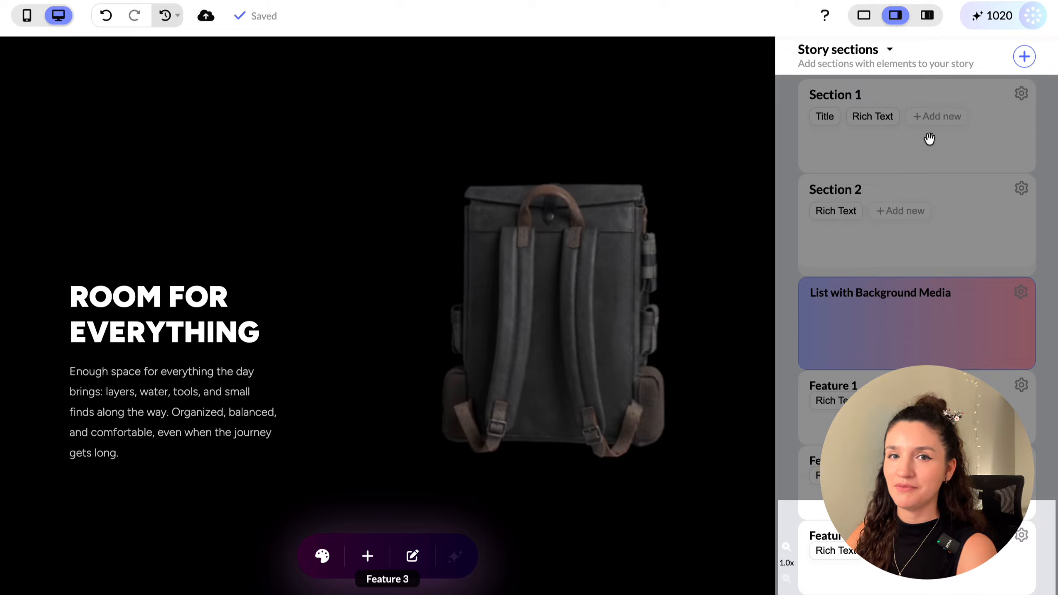
Step: Add the centered "Hero with 3D image" component from the 3D category as a new section after Feature 3
{"action": "left_click", "coordinate": [1025, 56]}
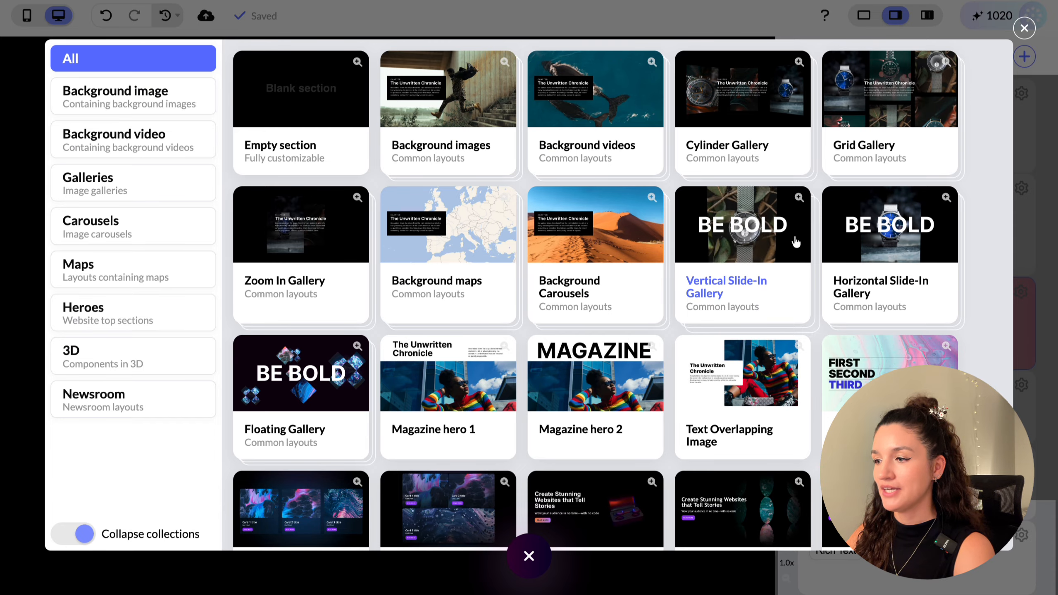
{"action": "left_click", "coordinate": [104, 362]}
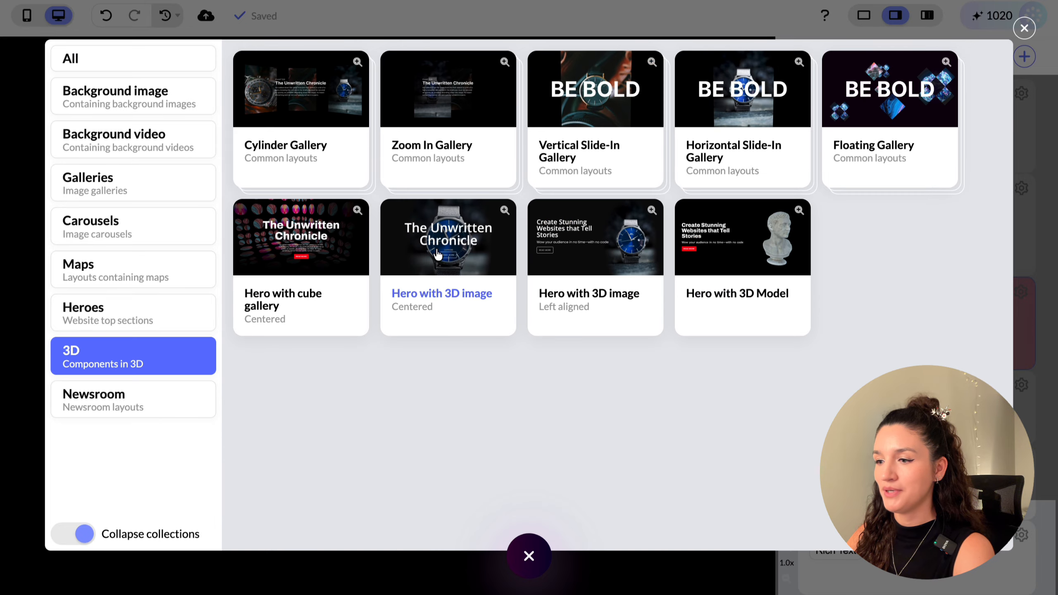
{"action": "left_click", "coordinate": [437, 251]}
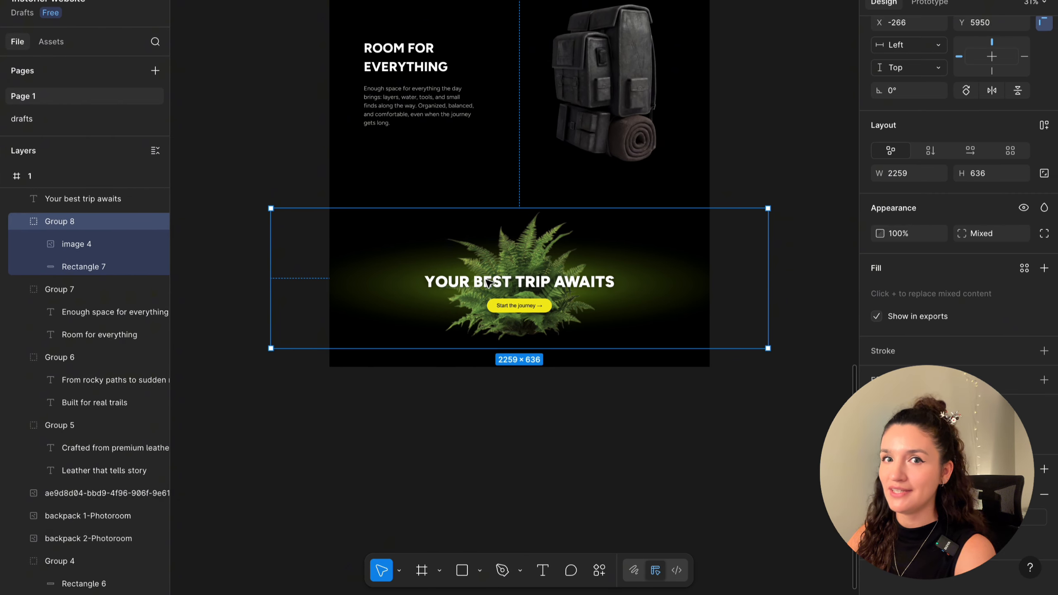
{"action": "double_click", "coordinate": [557, 281]}
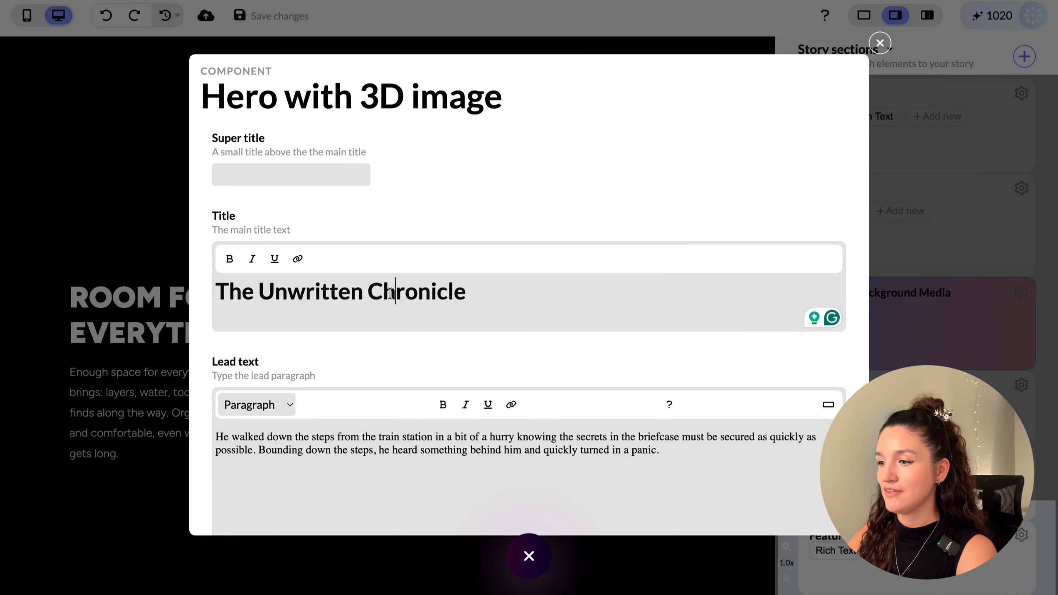
{"action": "scroll", "coordinate": [410, 458], "scroll_direction": "down", "scroll_amount": 5}
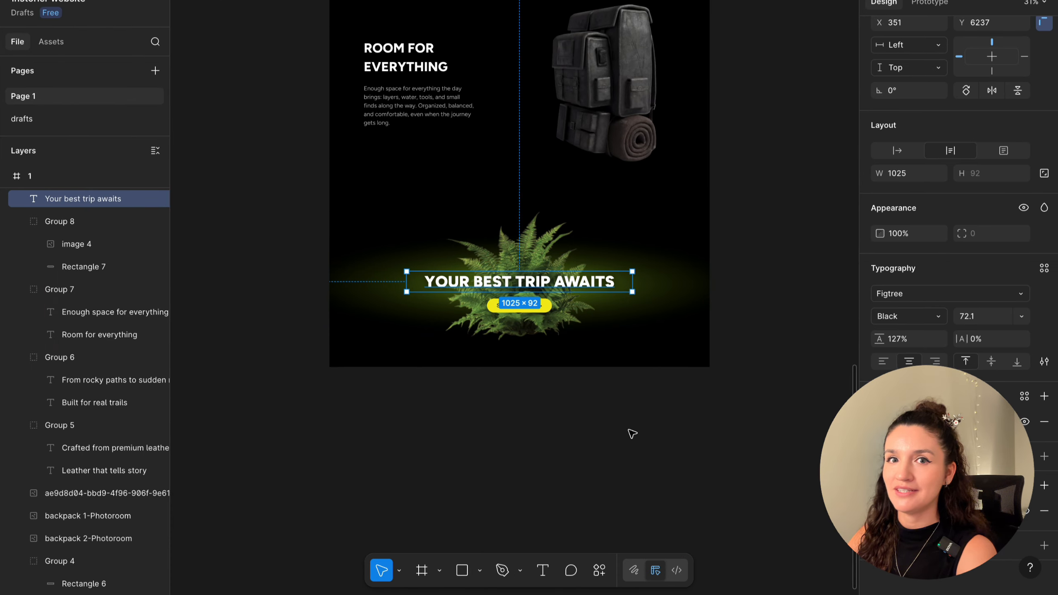
{"action": "left_click", "coordinate": [631, 432]}
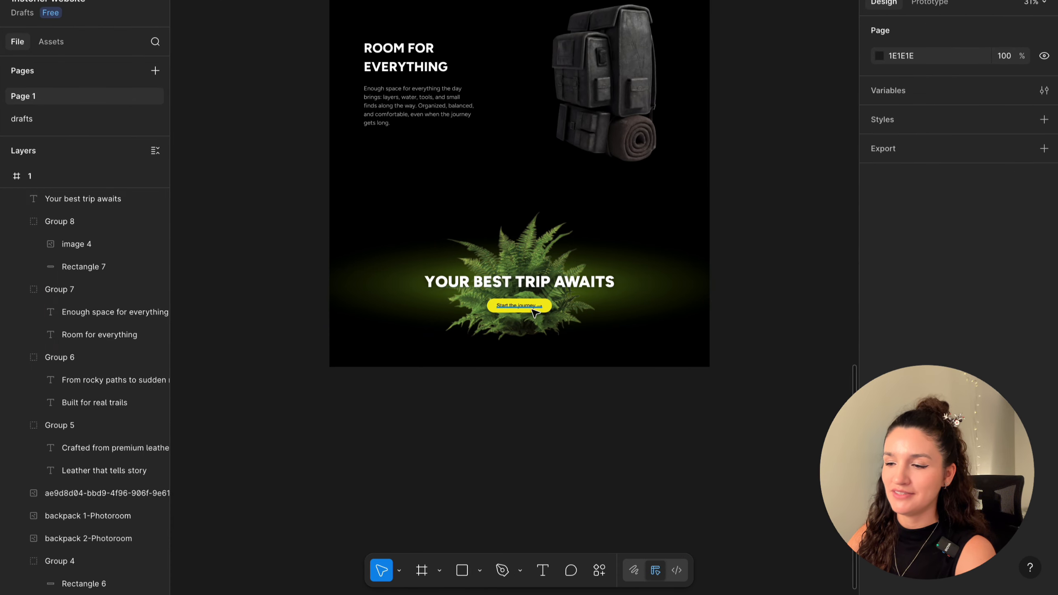
{"action": "double_click", "coordinate": [531, 306]}
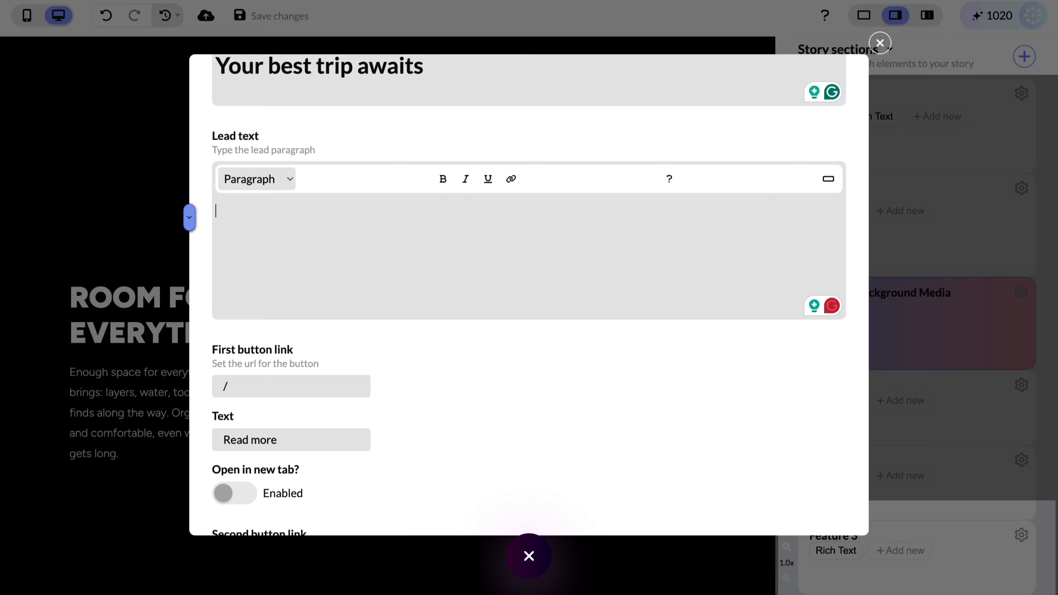
{"action": "scroll", "coordinate": [511, 407], "scroll_direction": "down", "scroll_amount": 5}
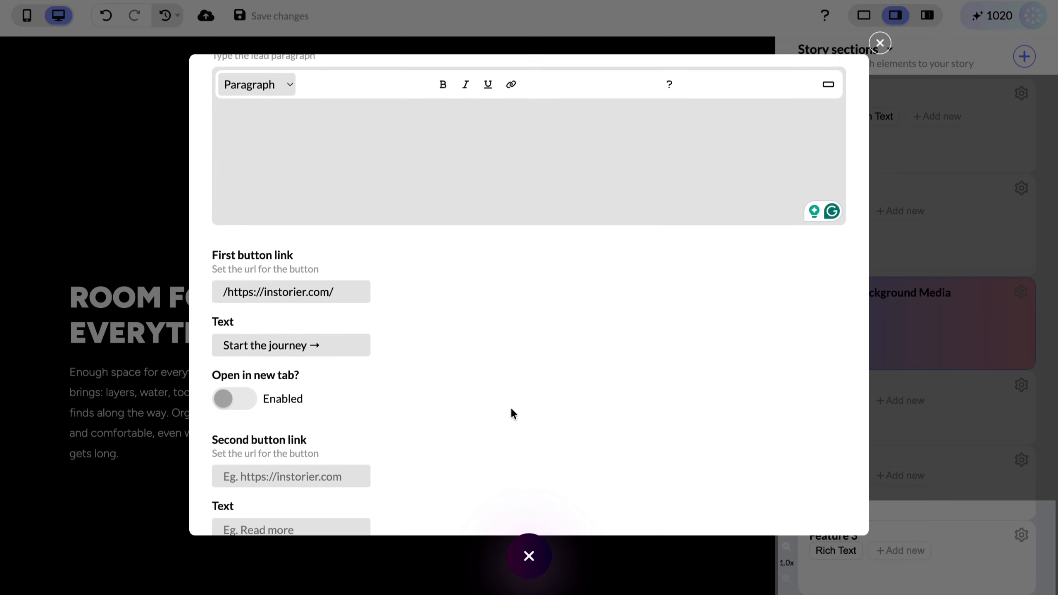
Step: Replace the hero's watch image with last block.png from the Materials folder
{"action": "scroll", "coordinate": [494, 403], "scroll_direction": "down", "scroll_amount": 4}
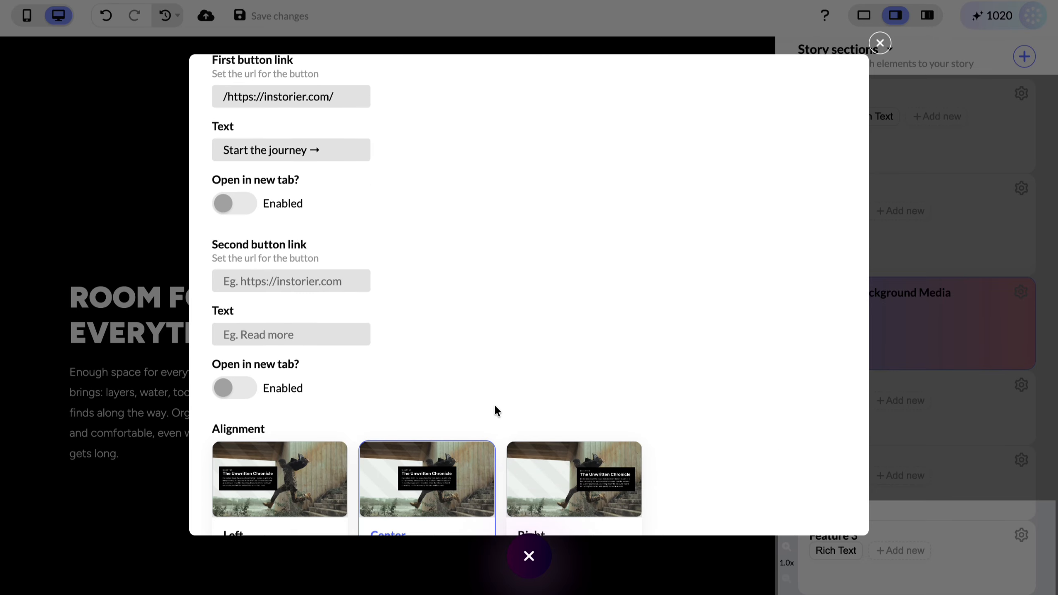
{"action": "scroll", "coordinate": [741, 352], "scroll_direction": "down", "scroll_amount": 6}
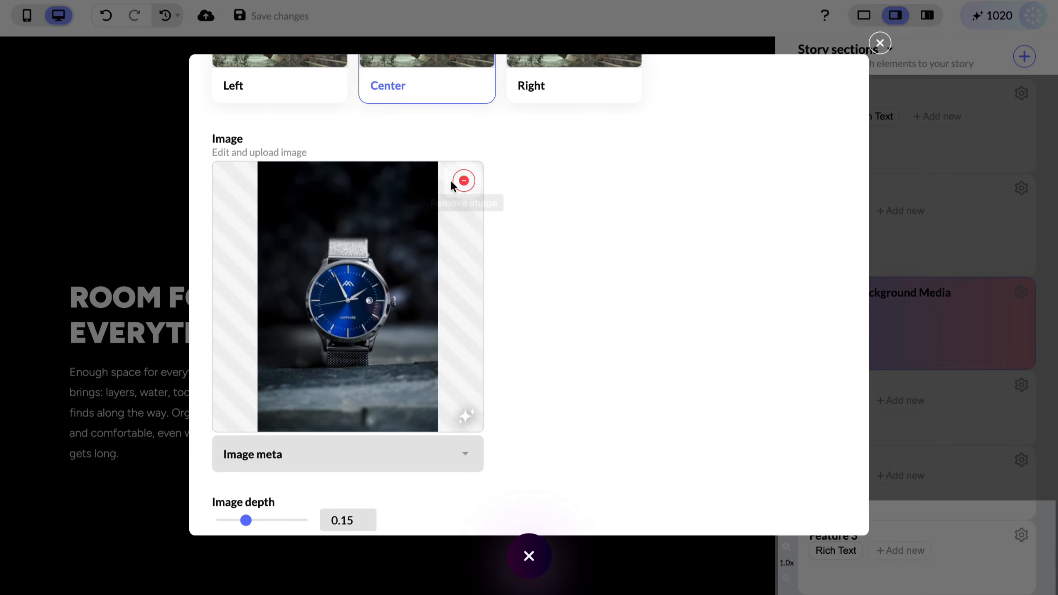
{"action": "left_click", "coordinate": [464, 180]}
{"action": "left_click", "coordinate": [364, 303]}
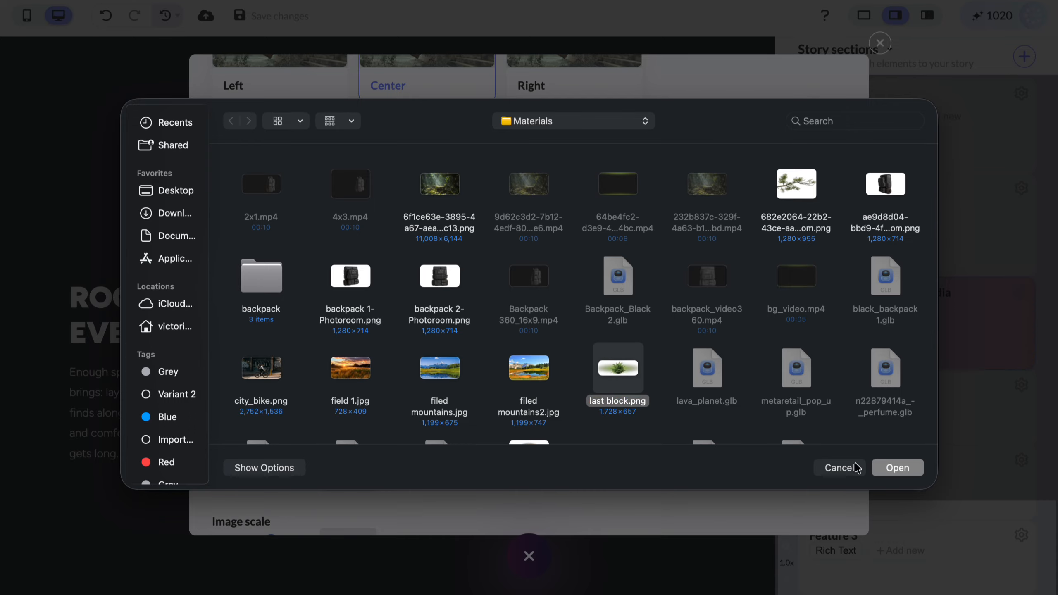
{"action": "left_click", "coordinate": [898, 467]}
Step: Set the hero's image scale to 2.7 and close the component settings
{"action": "scroll", "coordinate": [667, 417], "scroll_direction": "down", "scroll_amount": 6}
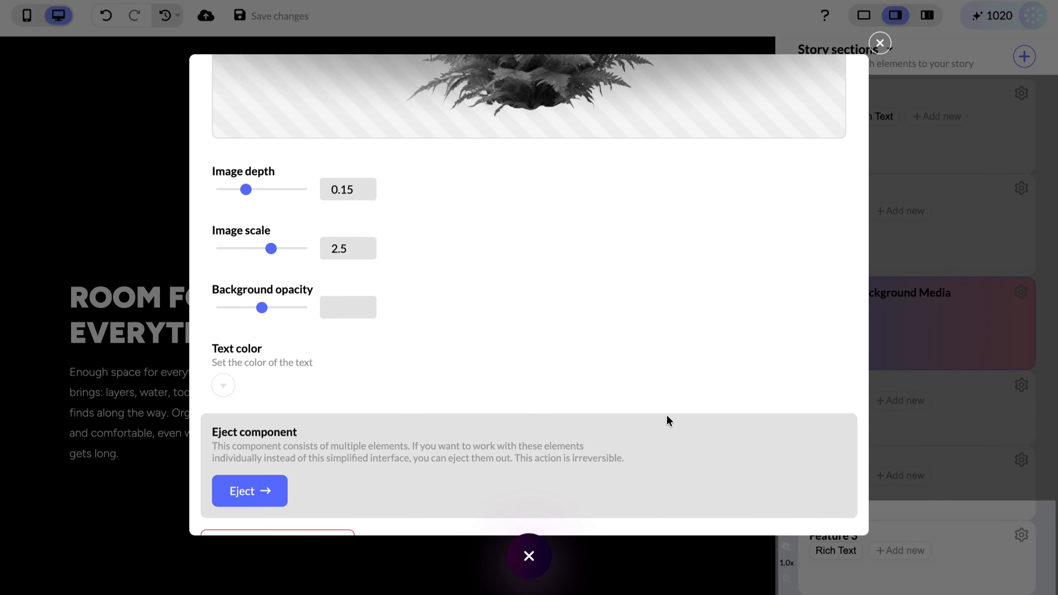
{"action": "scroll", "coordinate": [667, 413], "scroll_direction": "up", "scroll_amount": 1}
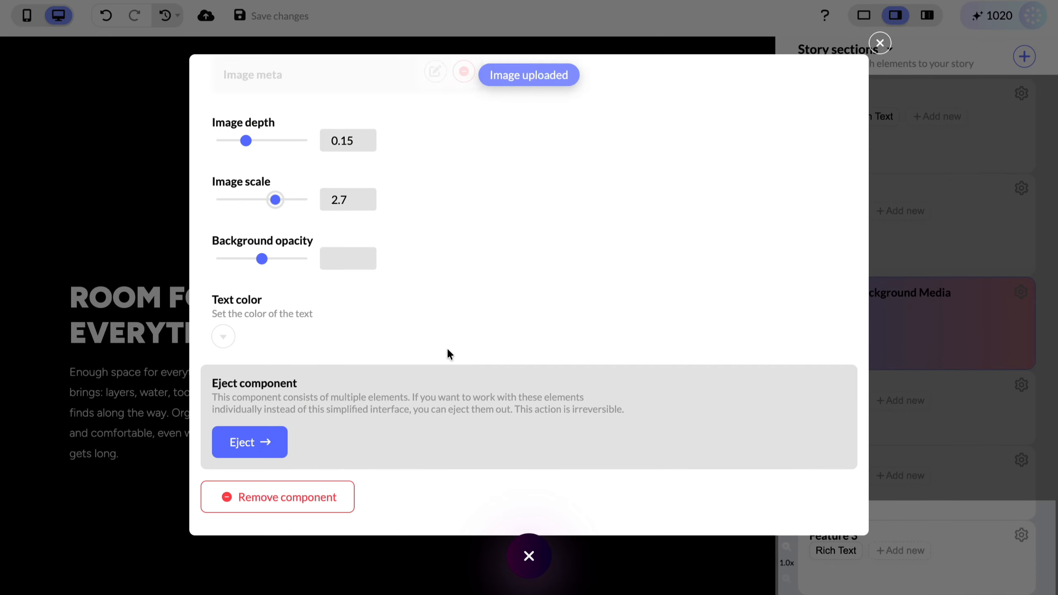
{"action": "key", "text": "Escape"}
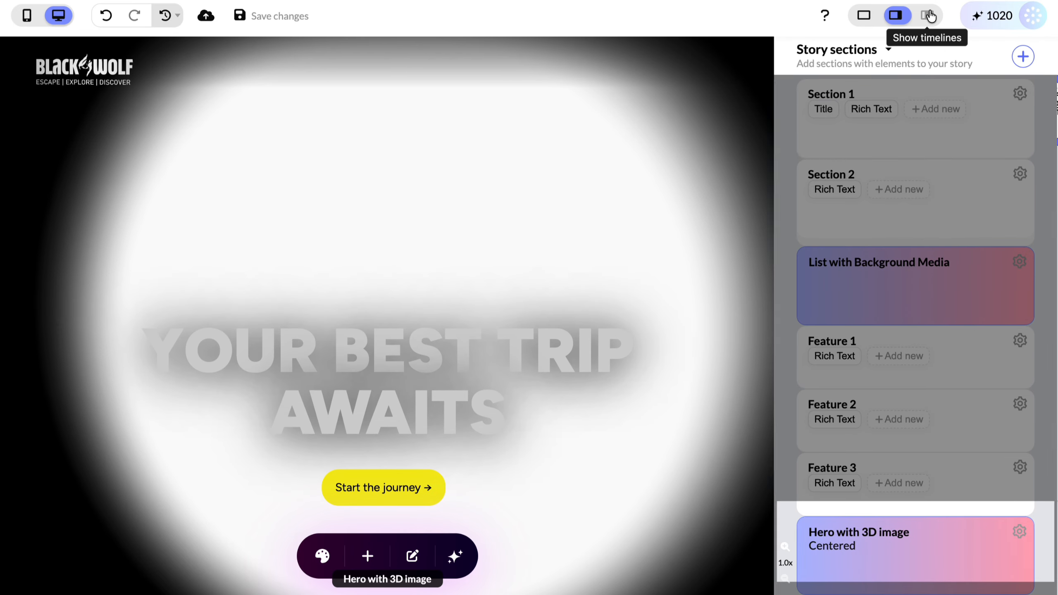
Step: Move the feature video's opacity keyframes in the timeline so that its fade-out to opacity 0 happens in Feature 3, and check the closing hero full-screen
{"action": "left_click", "coordinate": [931, 16]}
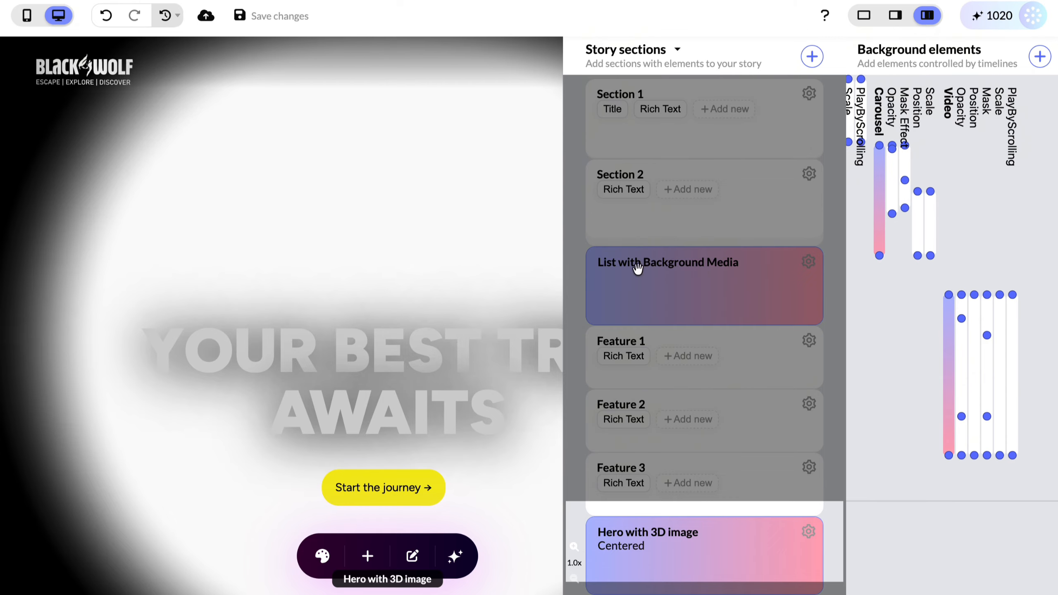
{"action": "scroll", "coordinate": [461, 259], "scroll_direction": "up", "scroll_amount": 4}
{"action": "scroll", "coordinate": [461, 258], "scroll_direction": "down", "scroll_amount": 5}
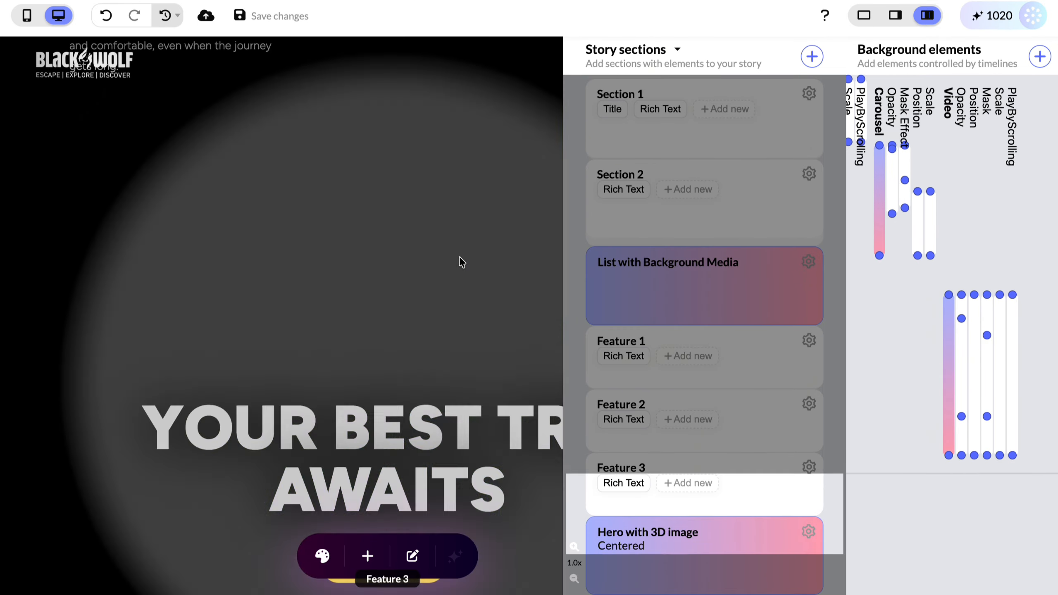
{"action": "scroll", "coordinate": [328, 257], "scroll_direction": "up", "scroll_amount": 5}
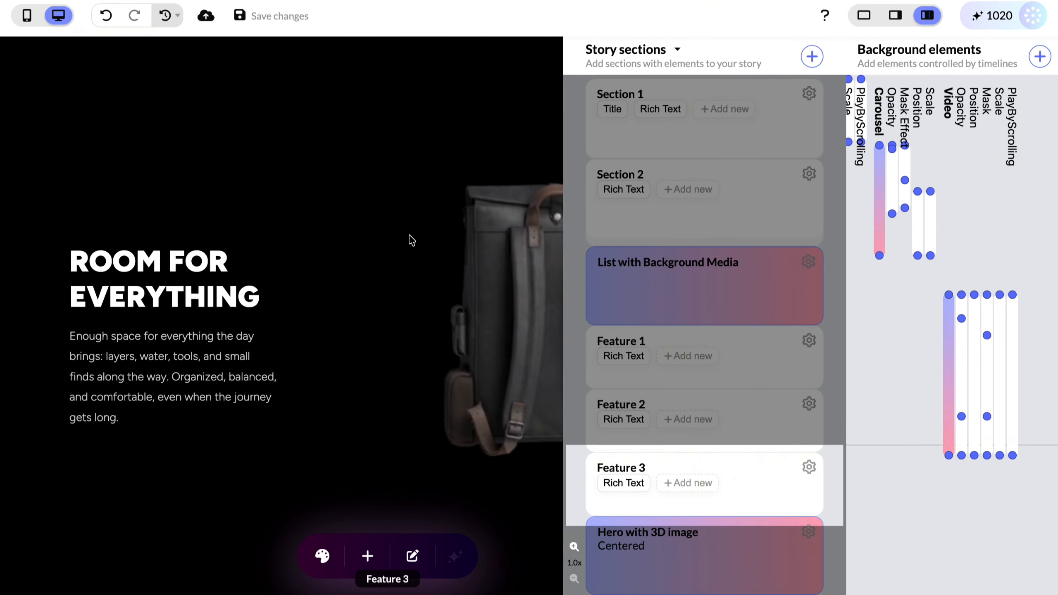
{"action": "scroll", "coordinate": [483, 325], "scroll_direction": "up", "scroll_amount": 1}
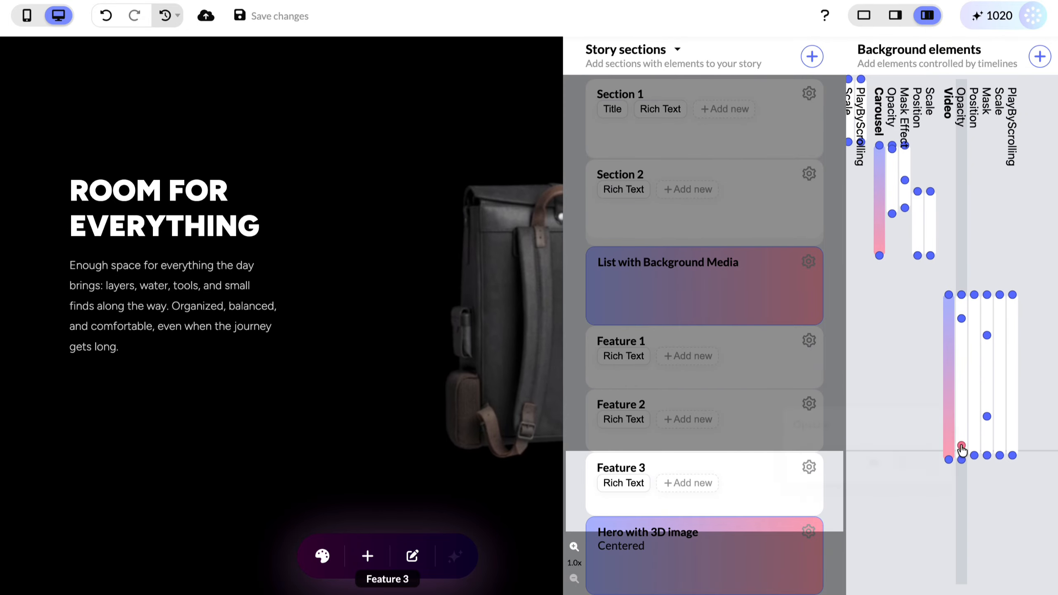
{"action": "left_click", "coordinate": [962, 445]}
{"action": "scroll", "coordinate": [504, 366], "scroll_direction": "down", "scroll_amount": 5}
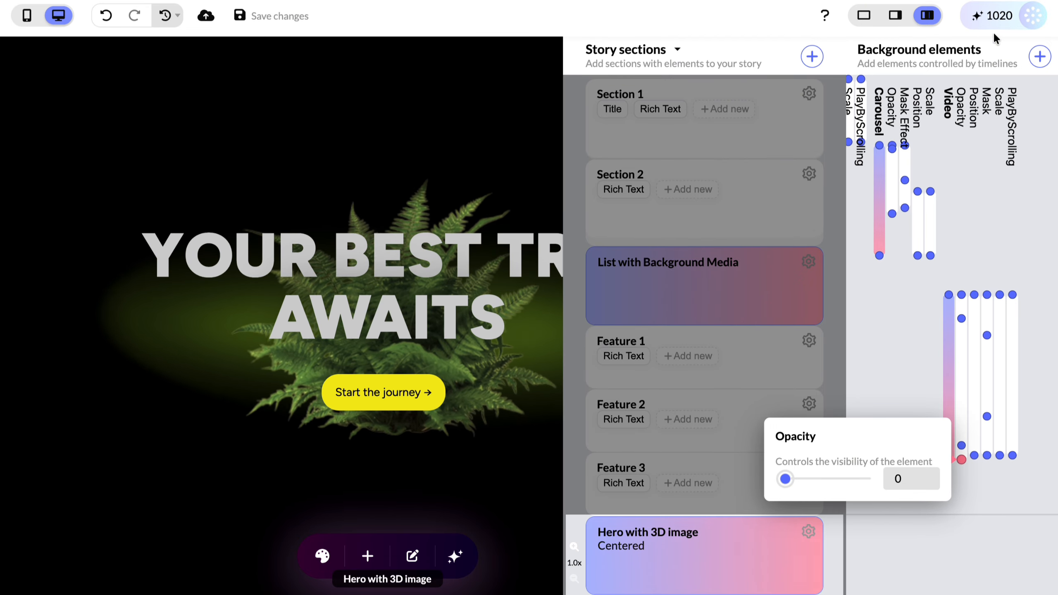
{"action": "left_click", "coordinate": [865, 16]}
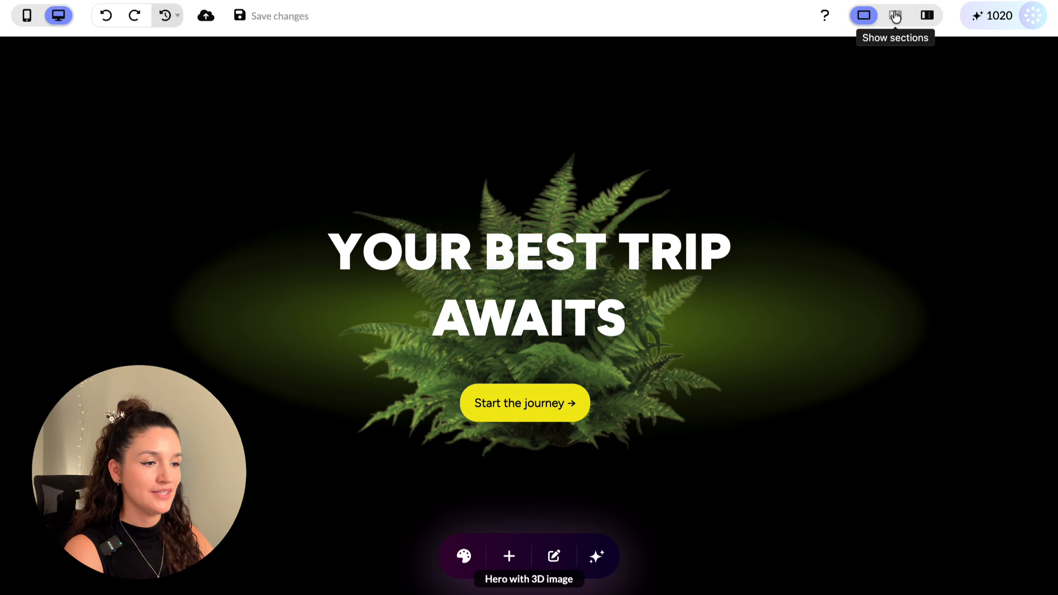
Step: Convert the Hero with 3D image component into a regular section with individually editable elements
{"action": "left_click", "coordinate": [896, 15]}
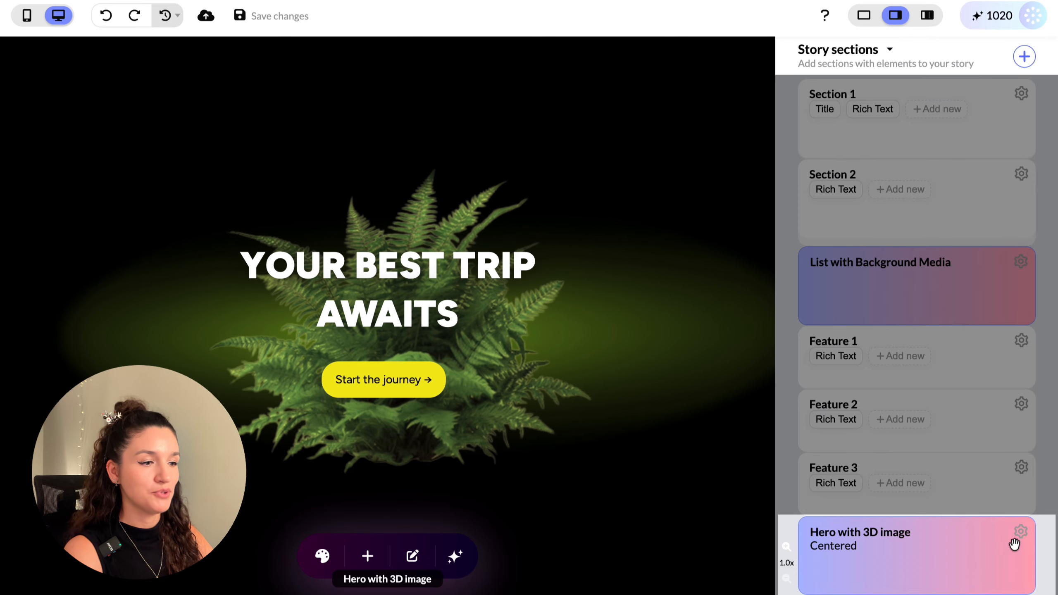
{"action": "left_click", "coordinate": [1021, 533]}
{"action": "scroll", "coordinate": [400, 359], "scroll_direction": "down", "scroll_amount": 20}
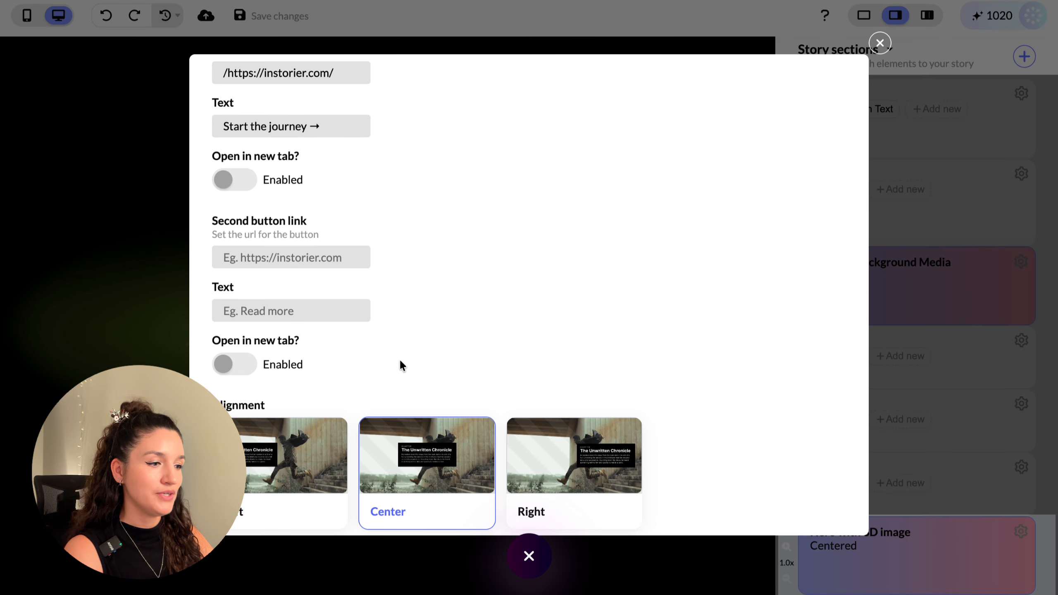
{"action": "left_click", "coordinate": [252, 449]}
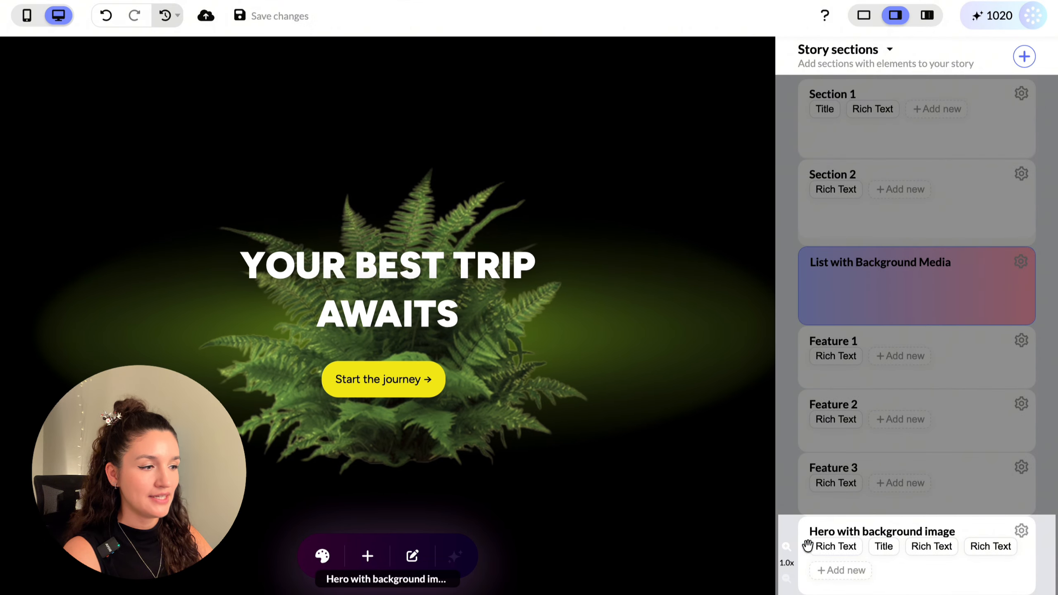
Step: Set the closing hero title's text animation to Fade in words
{"action": "left_click", "coordinate": [883, 546]}
{"action": "scroll", "coordinate": [964, 258], "scroll_direction": "down", "scroll_amount": 10}
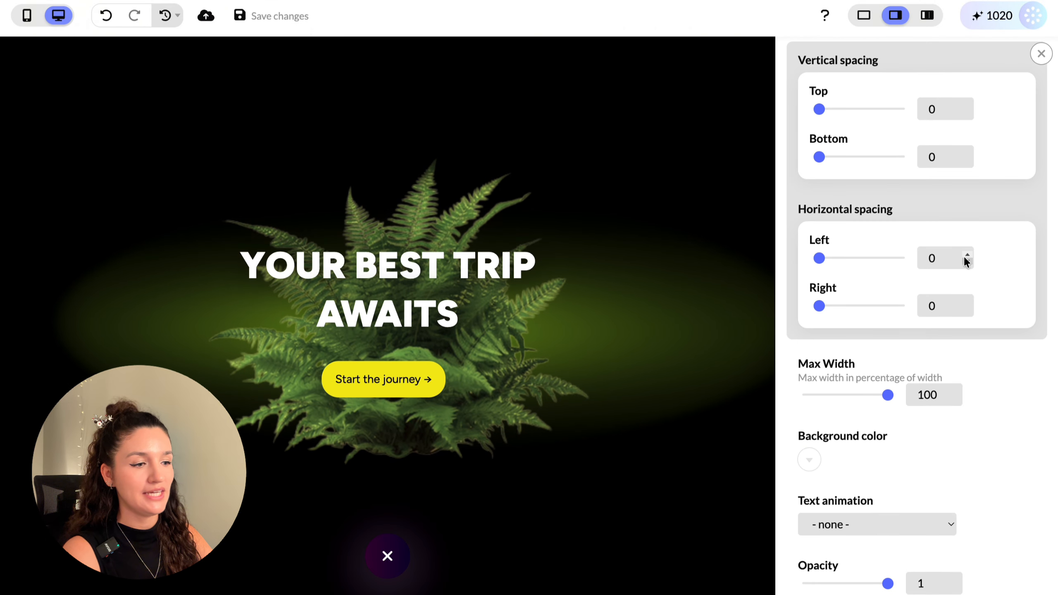
{"action": "scroll", "coordinate": [965, 260], "scroll_direction": "down", "scroll_amount": 2}
{"action": "left_click", "coordinate": [898, 352]}
{"action": "left_click", "coordinate": [898, 366]}
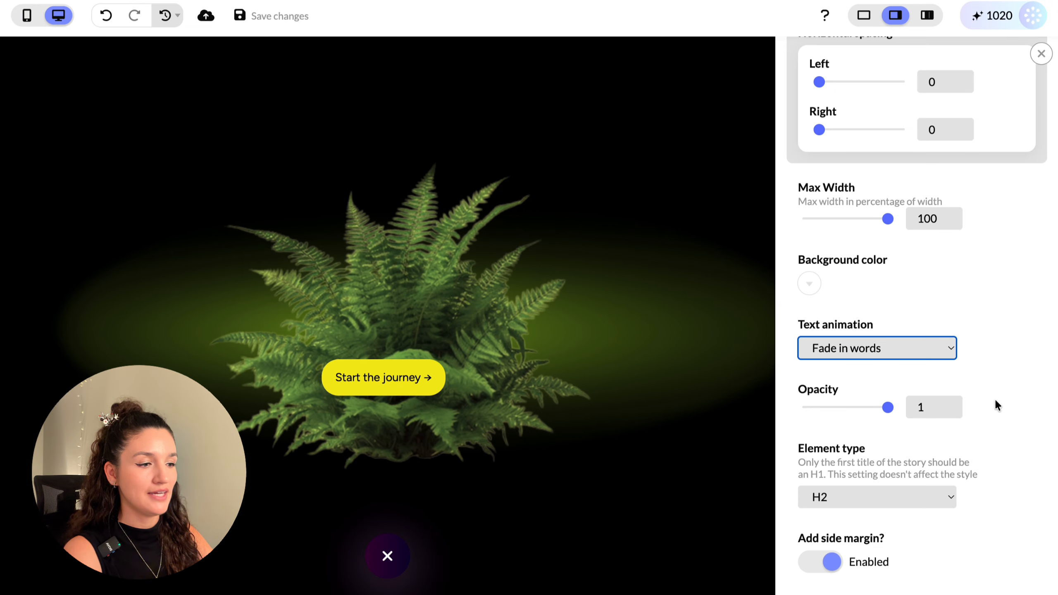
Step: Try H1 as the closing hero title's element type and undo that change
{"action": "scroll", "coordinate": [1007, 383], "scroll_direction": "down", "scroll_amount": 5}
{"action": "left_click", "coordinate": [914, 263]}
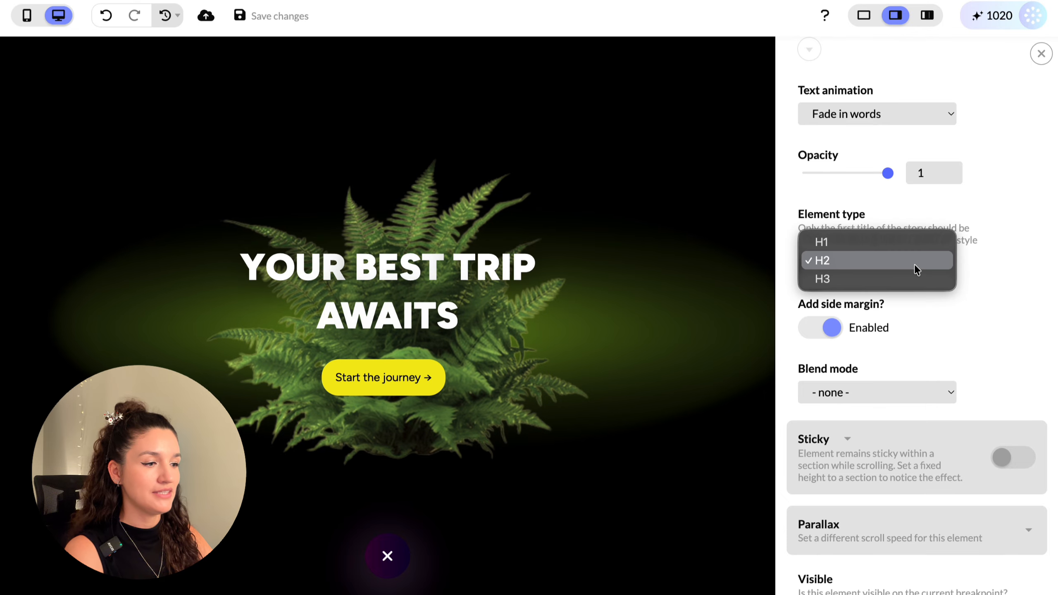
{"action": "left_click", "coordinate": [913, 245]}
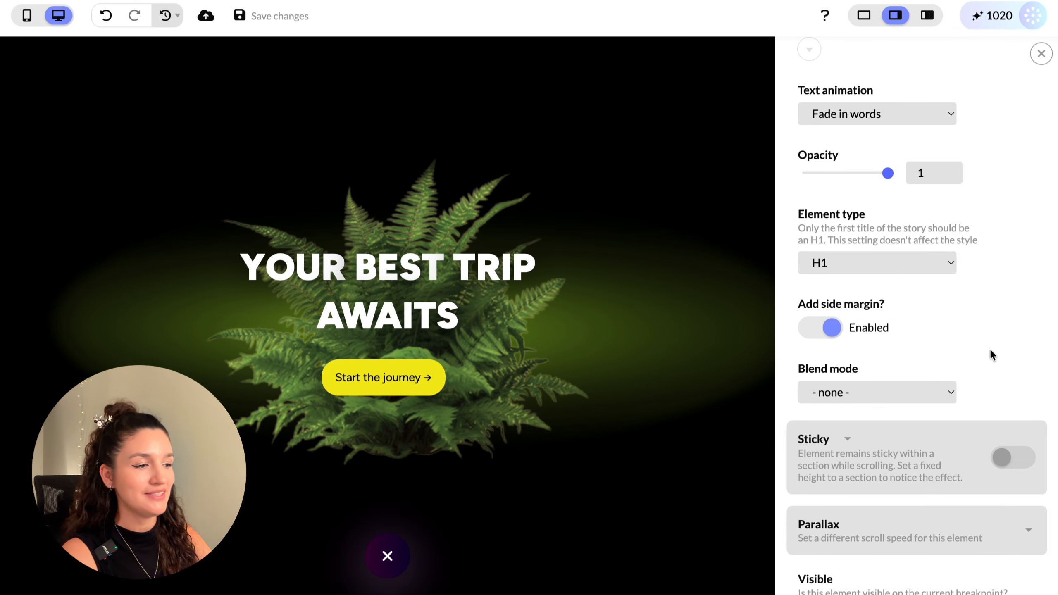
{"action": "key", "text": "super+z"}
{"action": "scroll", "coordinate": [992, 351], "scroll_direction": "down", "scroll_amount": 3}
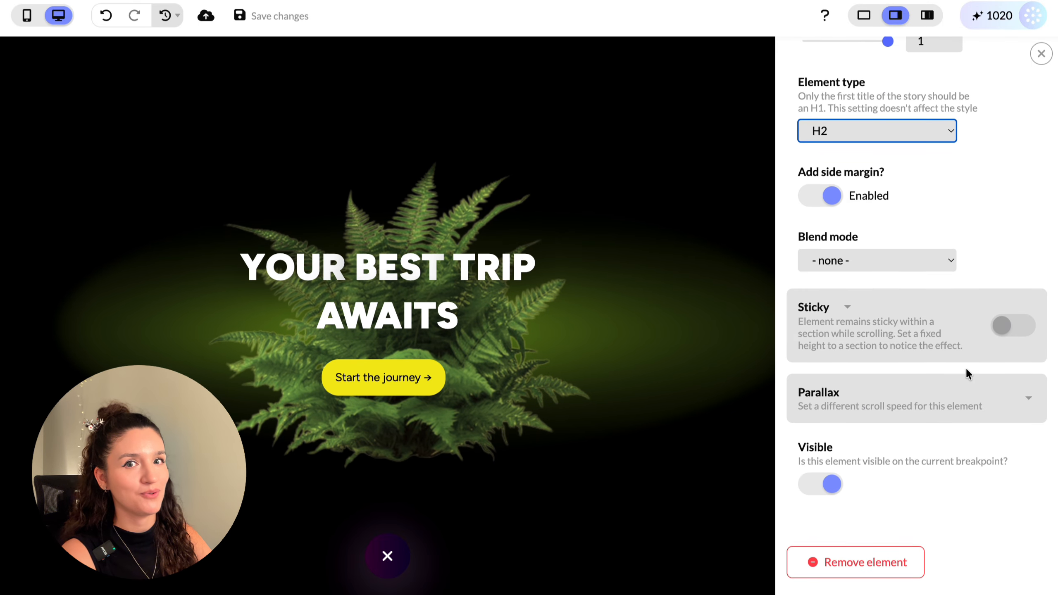
Step: Review the full-width page from the opening hero to the closing section and compare it with the design in Figma
{"action": "scroll", "coordinate": [1007, 369], "scroll_direction": "up", "scroll_amount": 10}
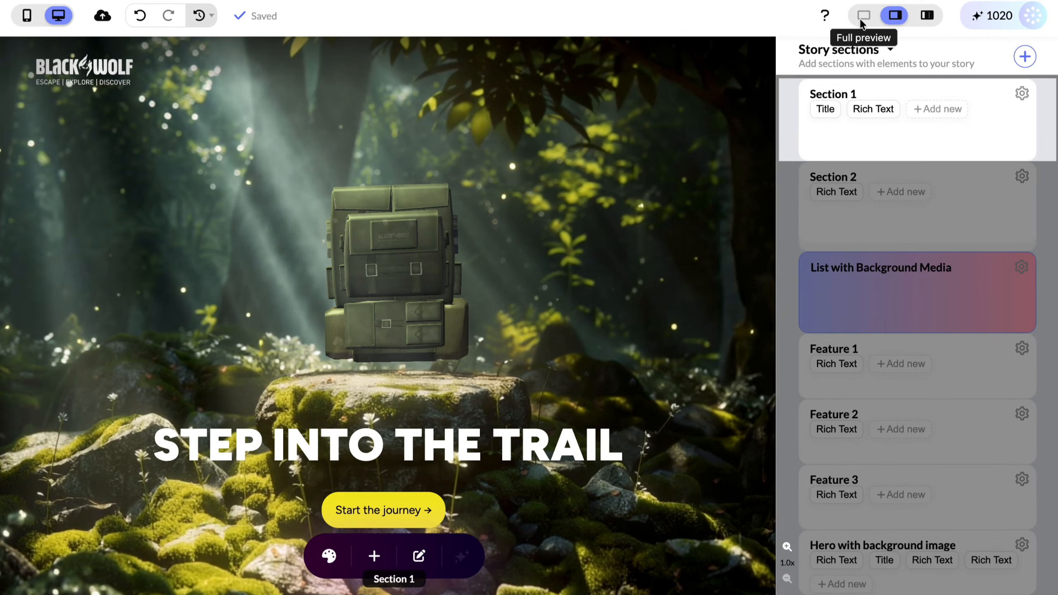
{"action": "left_click", "coordinate": [864, 16]}
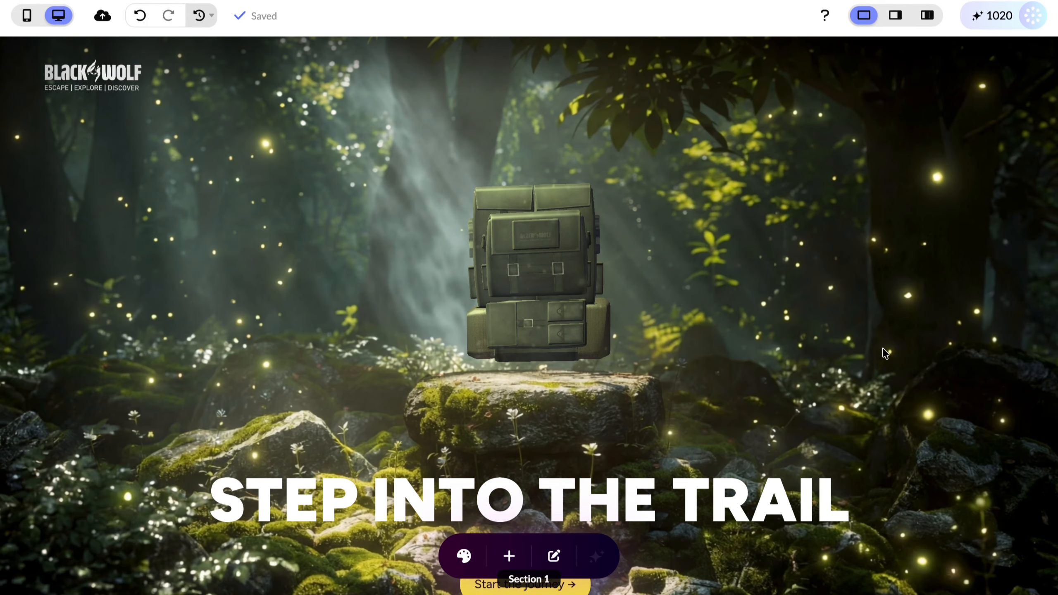
{"action": "scroll", "coordinate": [886, 353], "scroll_direction": "down", "scroll_amount": 5}
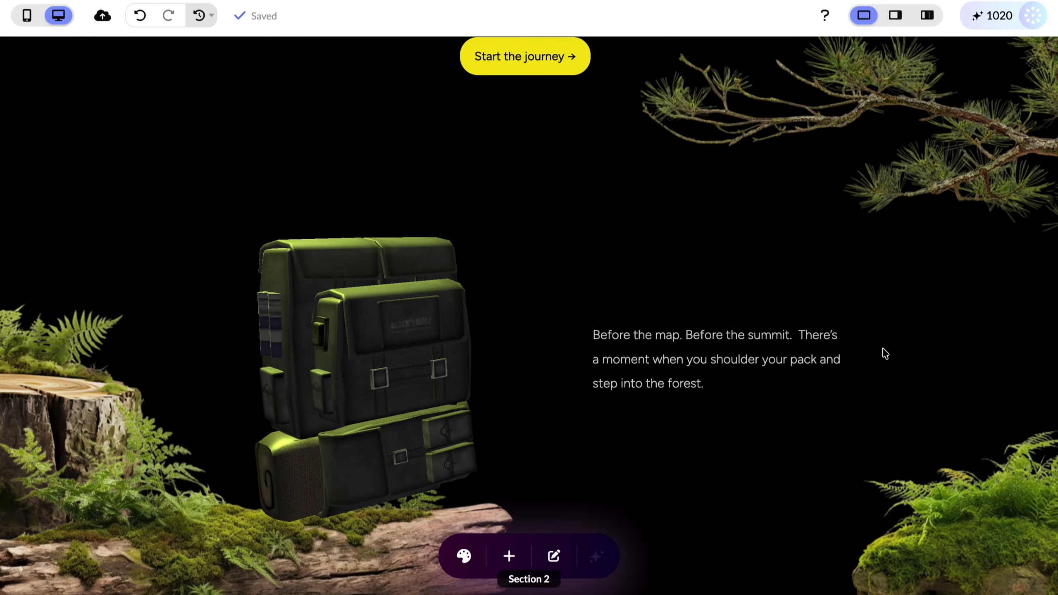
{"action": "scroll", "coordinate": [885, 354], "scroll_direction": "down", "scroll_amount": 8}
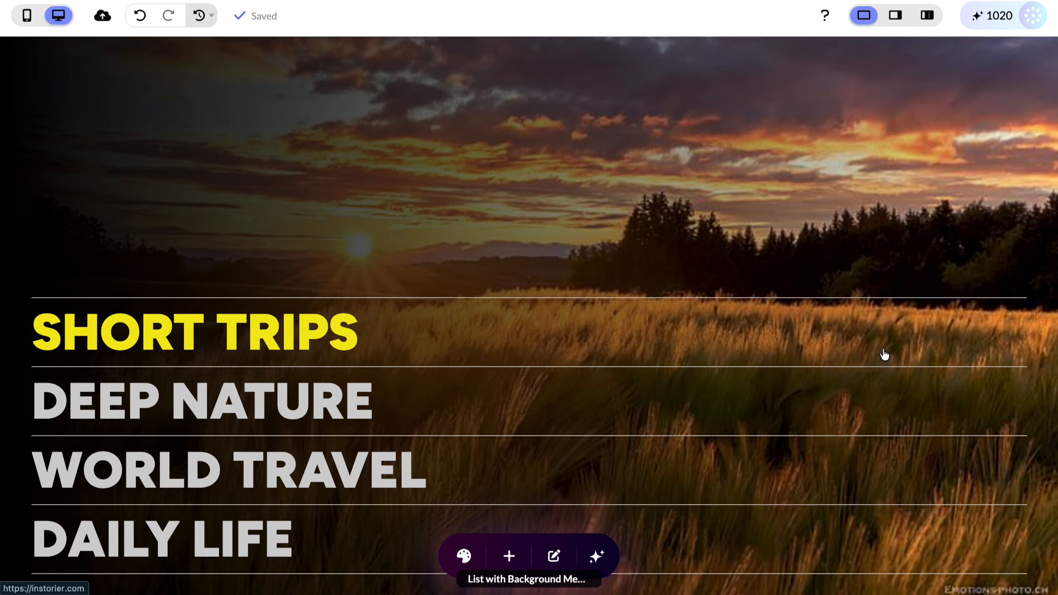
{"action": "scroll", "coordinate": [885, 353], "scroll_direction": "down", "scroll_amount": 6}
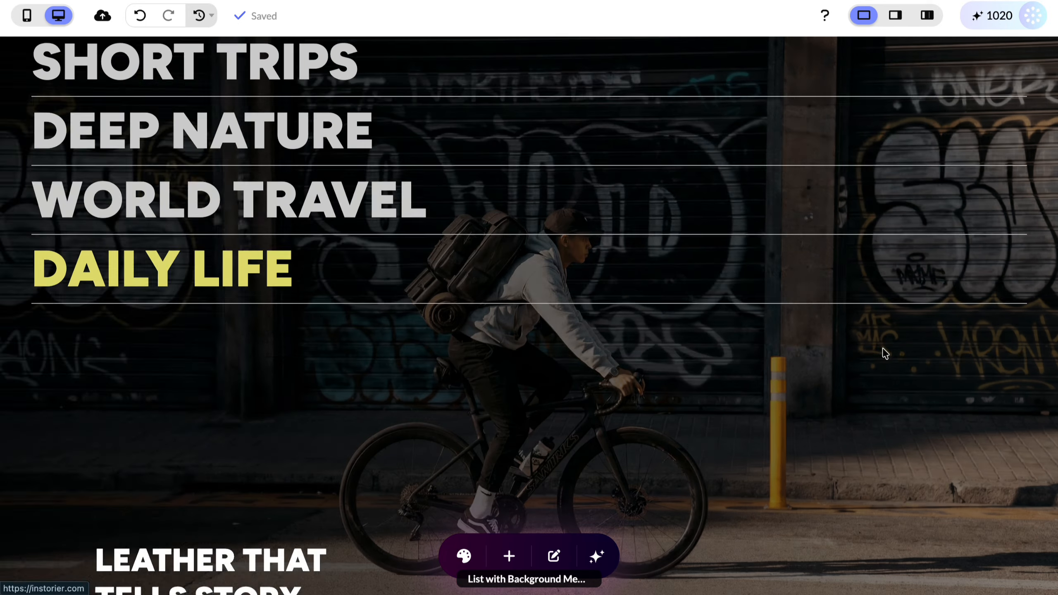
{"action": "scroll", "coordinate": [885, 354], "scroll_direction": "down", "scroll_amount": 8}
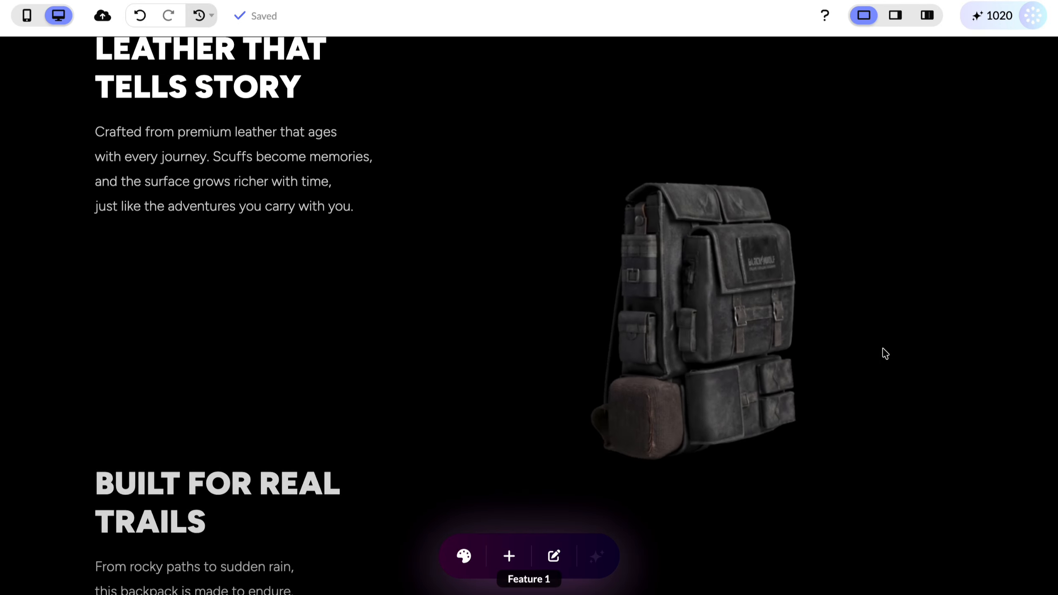
{"action": "scroll", "coordinate": [886, 354], "scroll_direction": "down", "scroll_amount": 10}
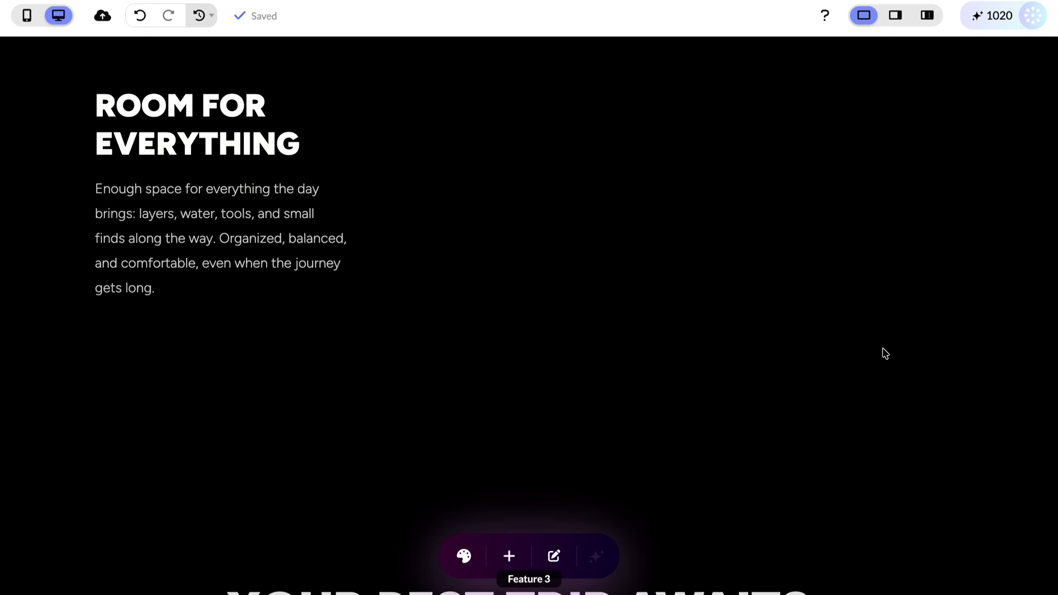
{"action": "scroll", "coordinate": [886, 353], "scroll_direction": "down", "scroll_amount": 6}
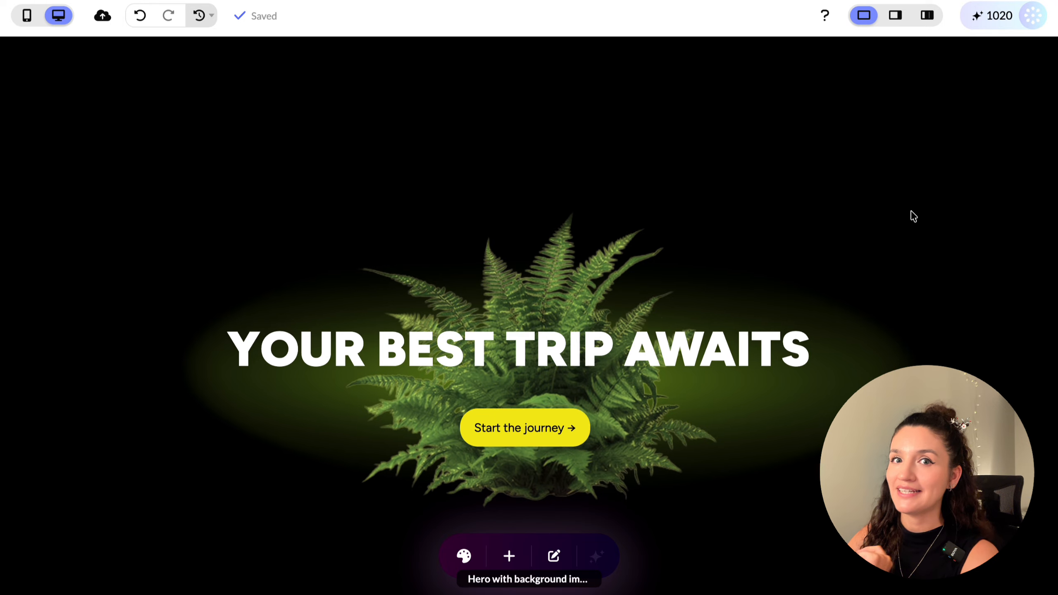
{"action": "scroll", "coordinate": [911, 215], "scroll_direction": "up", "scroll_amount": 15}
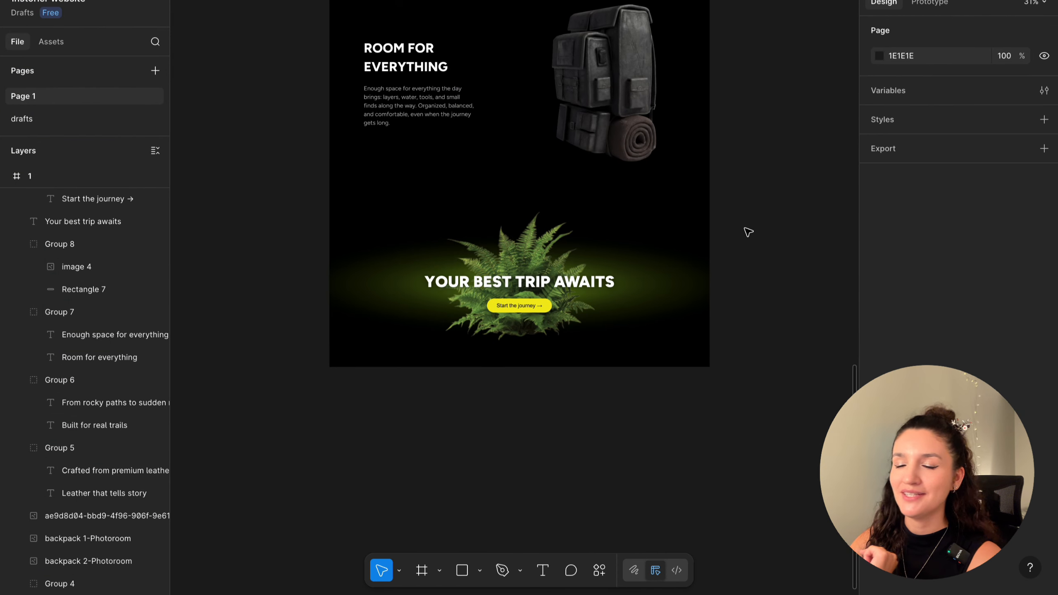
{"action": "scroll", "coordinate": [747, 234], "scroll_direction": "up", "scroll_amount": 10}
{"action": "scroll", "coordinate": [746, 238], "scroll_direction": "up", "scroll_amount": 10}
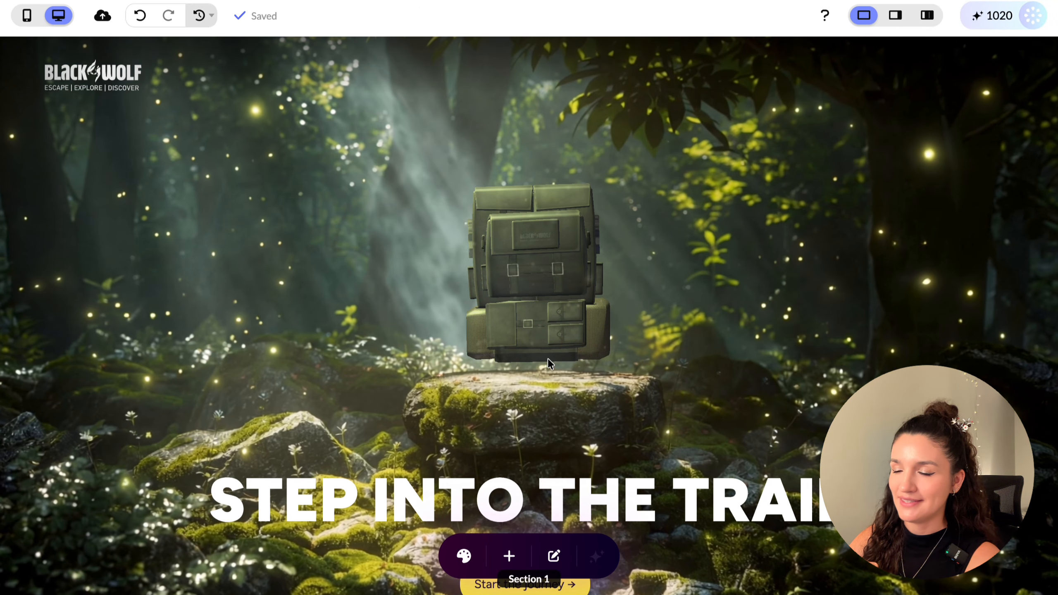
{"action": "left_click", "coordinate": [464, 556]}
{"action": "left_click", "coordinate": [217, 54]}
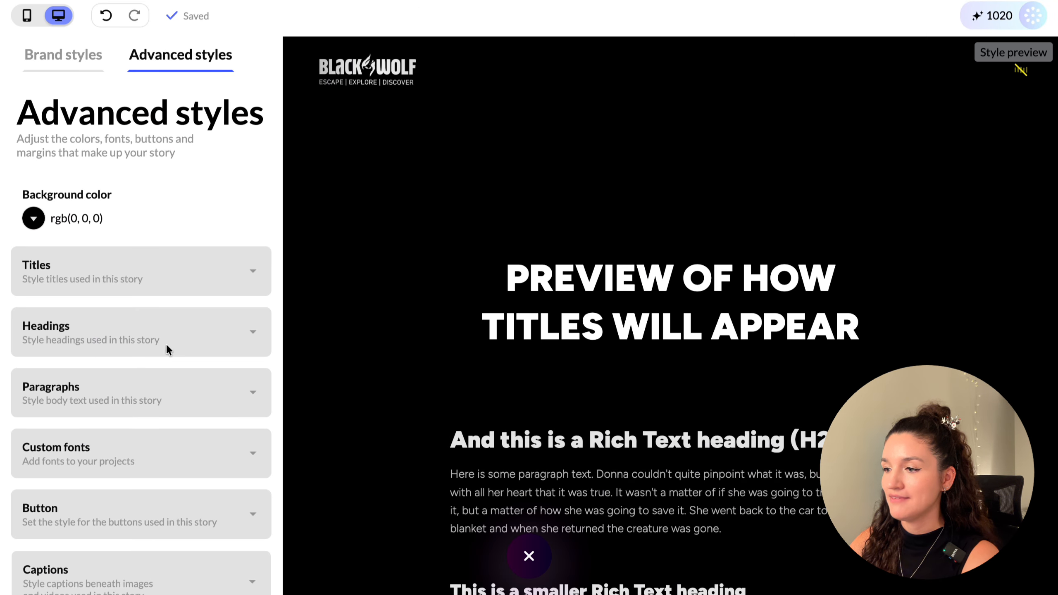
{"action": "scroll", "coordinate": [166, 346], "scroll_direction": "down", "scroll_amount": 10}
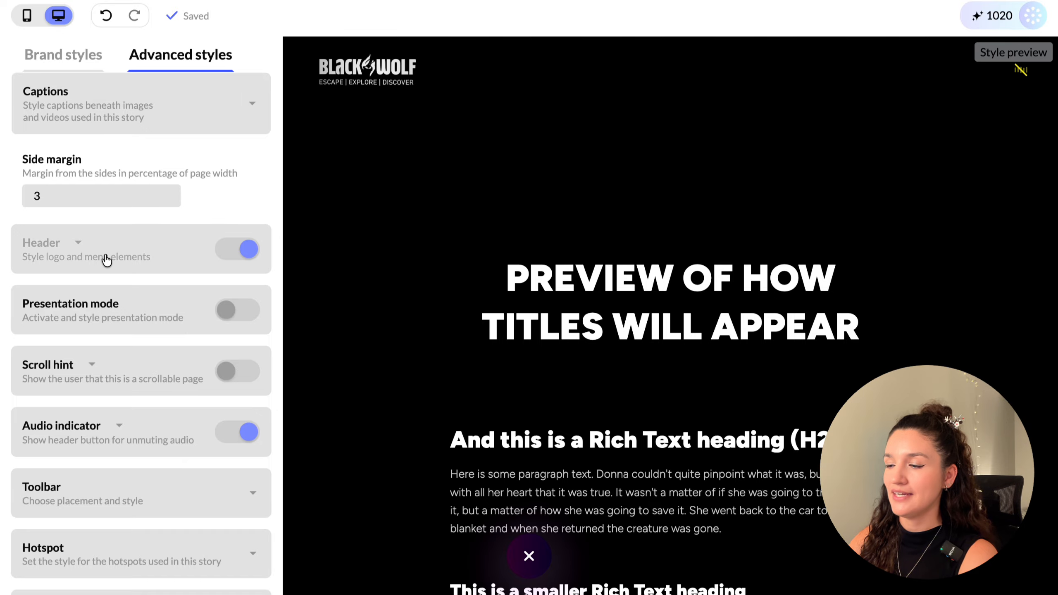
{"action": "left_click", "coordinate": [107, 260]}
{"action": "scroll", "coordinate": [142, 292], "scroll_direction": "down", "scroll_amount": 5}
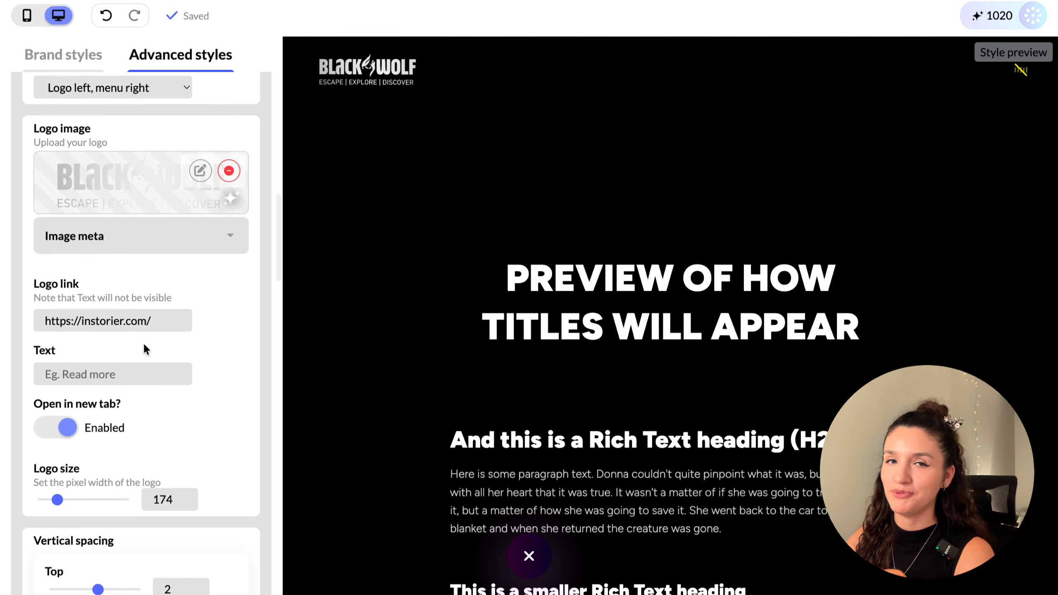
{"action": "scroll", "coordinate": [143, 349], "scroll_direction": "down", "scroll_amount": 4}
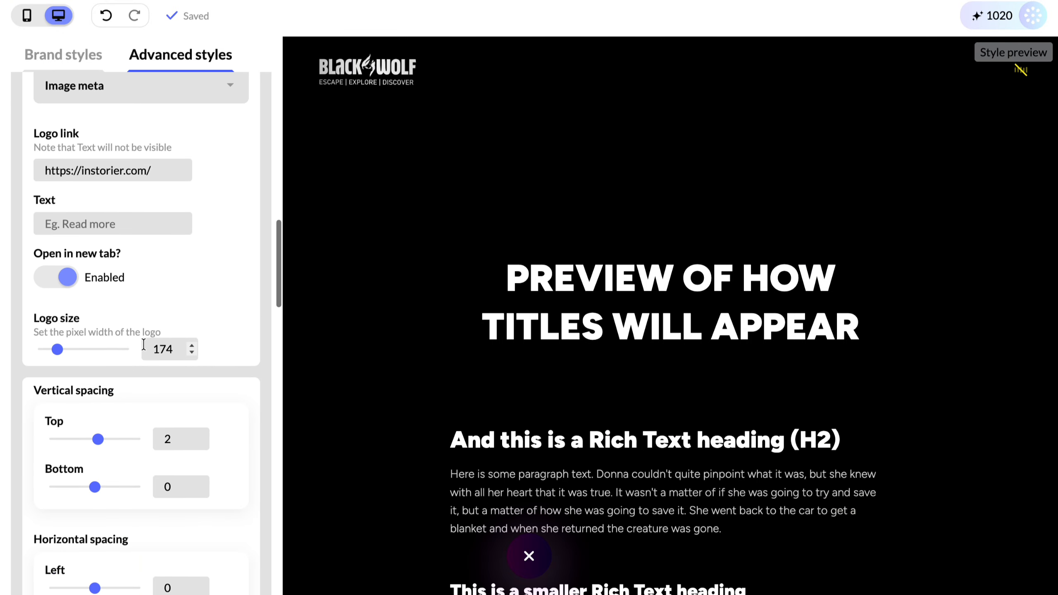
{"action": "scroll", "coordinate": [143, 345], "scroll_direction": "down", "scroll_amount": 3}
{"action": "scroll", "coordinate": [143, 343], "scroll_direction": "down", "scroll_amount": 5}
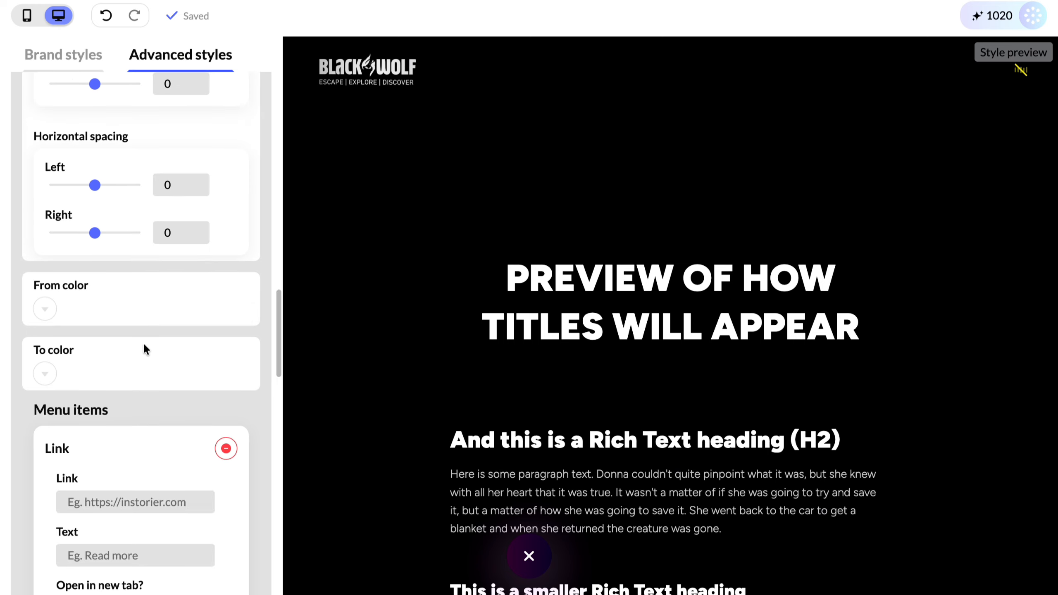
{"action": "left_click", "coordinate": [145, 340]}
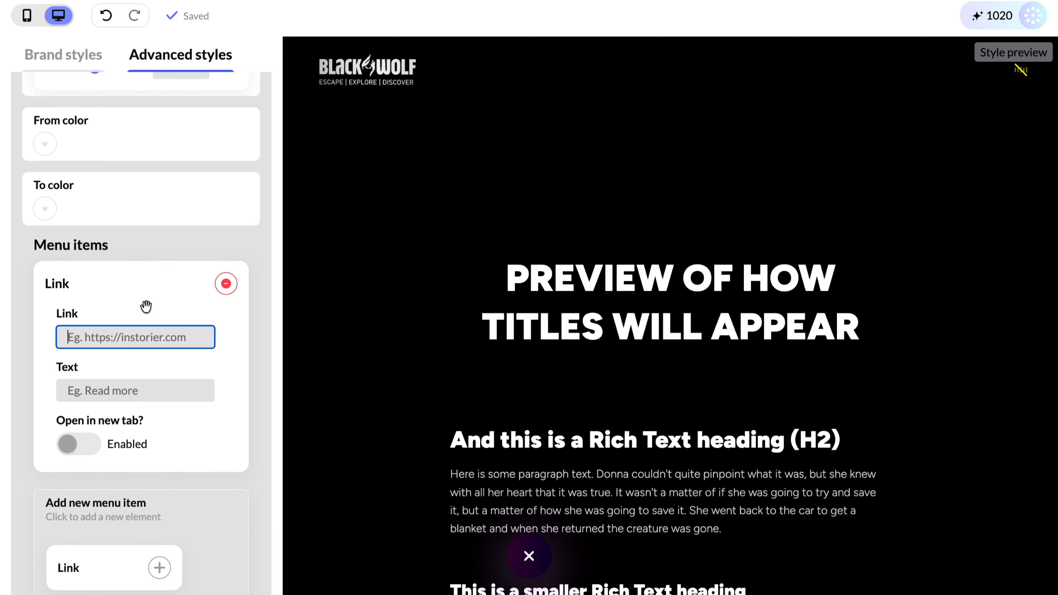
{"action": "type", "text": "https://instorier.com/"}
{"action": "left_click", "coordinate": [121, 396]}
{"action": "type", "text": "About"}
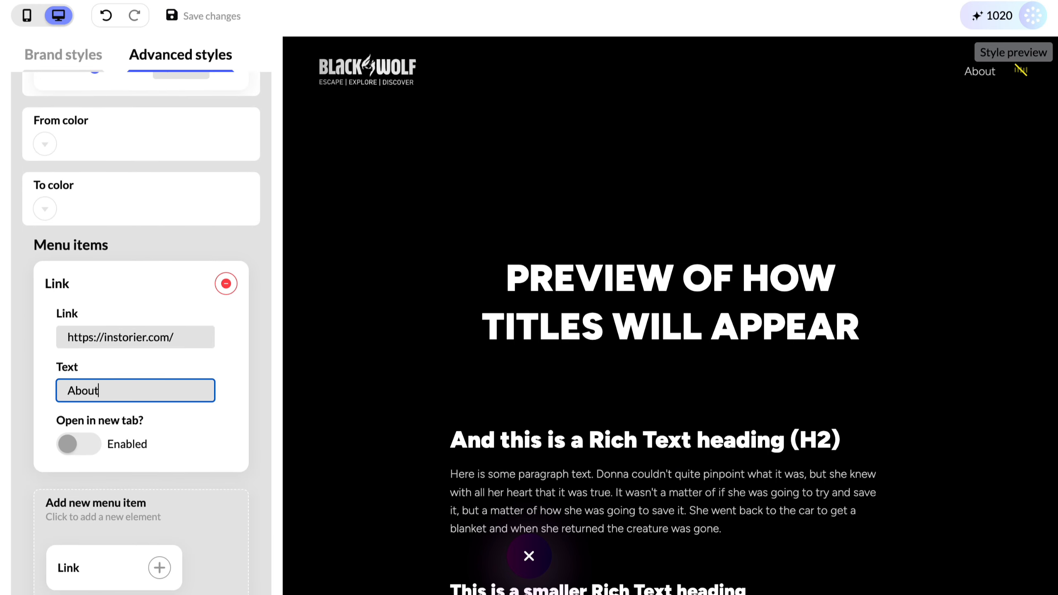
Step: Try yellow rgb(242, 235, 25) as the header's To color and clear it again
{"action": "left_click", "coordinate": [44, 208]}
{"action": "left_click", "coordinate": [44, 244]}
{"action": "left_click", "coordinate": [45, 209]}
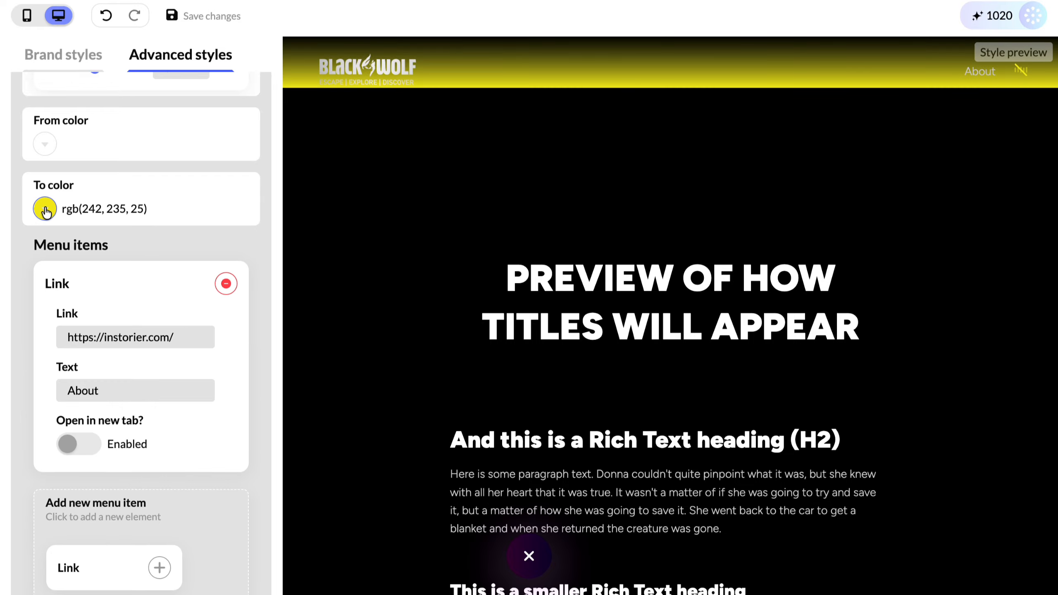
{"action": "left_click", "coordinate": [46, 211]}
{"action": "left_click", "coordinate": [207, 216]}
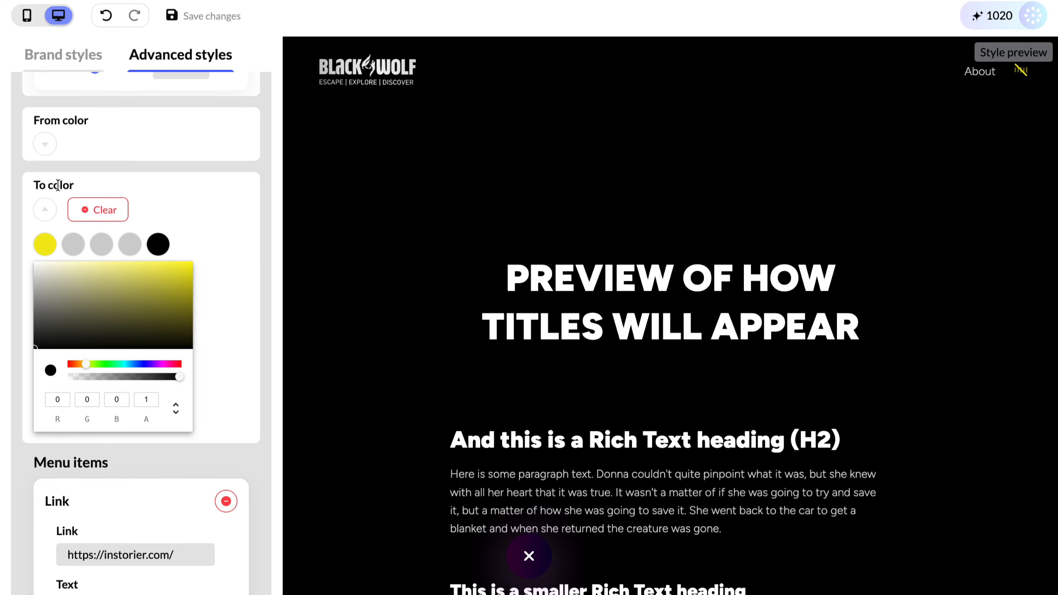
{"action": "scroll", "coordinate": [219, 378], "scroll_direction": "down", "scroll_amount": 3}
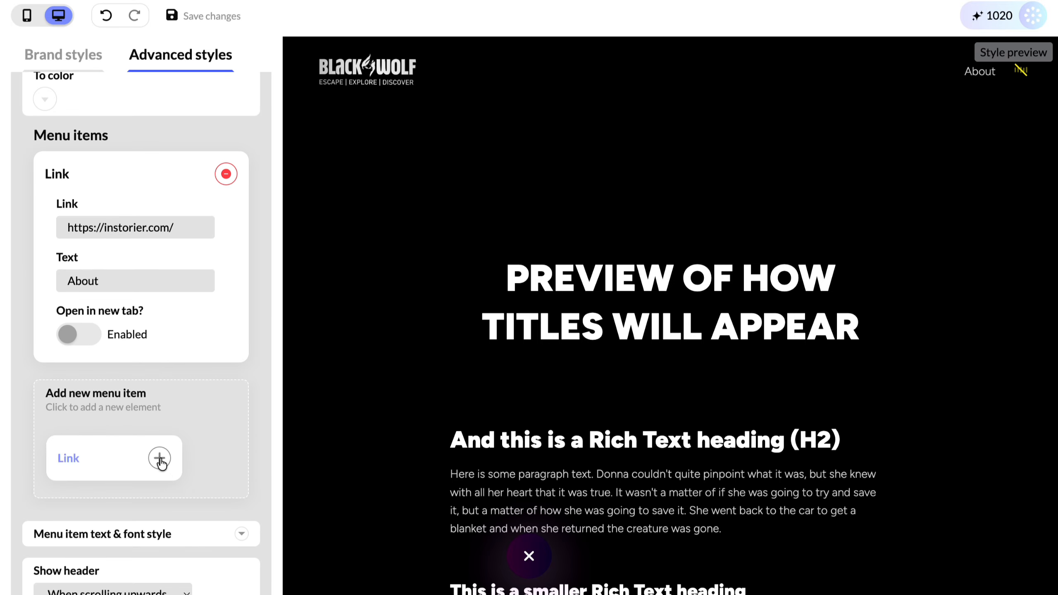
{"action": "left_click", "coordinate": [159, 458]}
{"action": "left_click", "coordinate": [124, 451]}
{"action": "type", "text": "https://instorier.com/"}
{"action": "left_click", "coordinate": [110, 503]}
{"action": "type", "text": "S"}
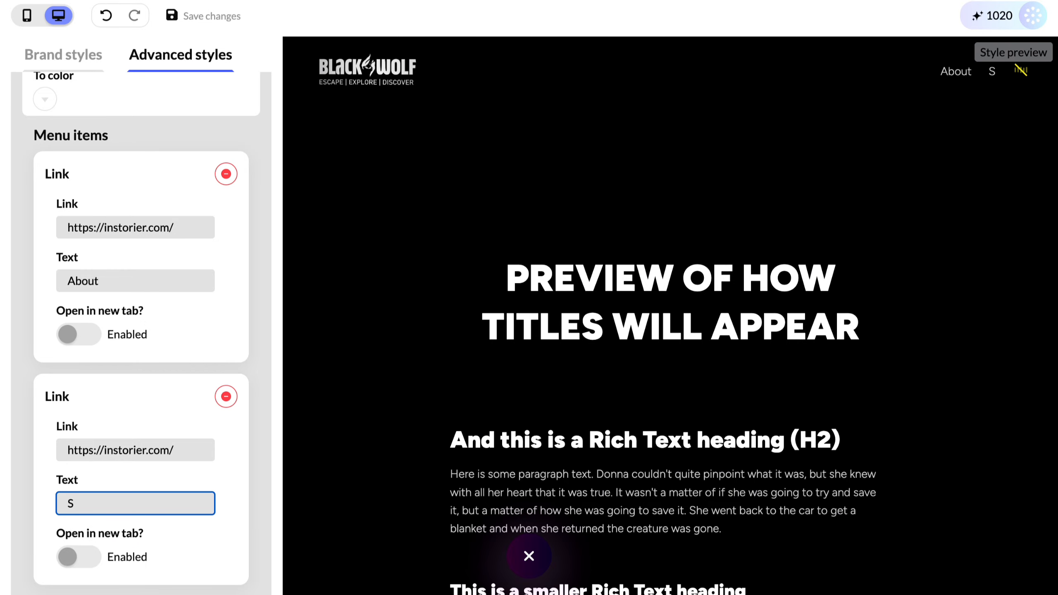
{"action": "type", "text": "hop"}
Step: Set the font color of the header menu items to yellow, rgb(242, 235, 25)
{"action": "scroll", "coordinate": [134, 408], "scroll_direction": "down", "scroll_amount": 10}
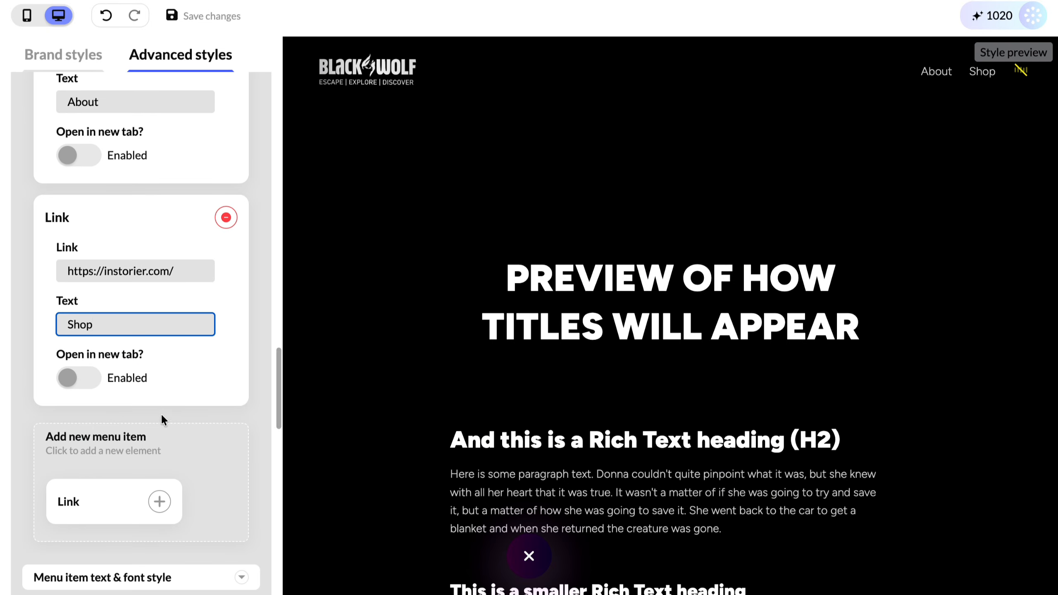
{"action": "left_click", "coordinate": [227, 388]}
{"action": "left_click", "coordinate": [53, 456]}
{"action": "left_click", "coordinate": [52, 487]}
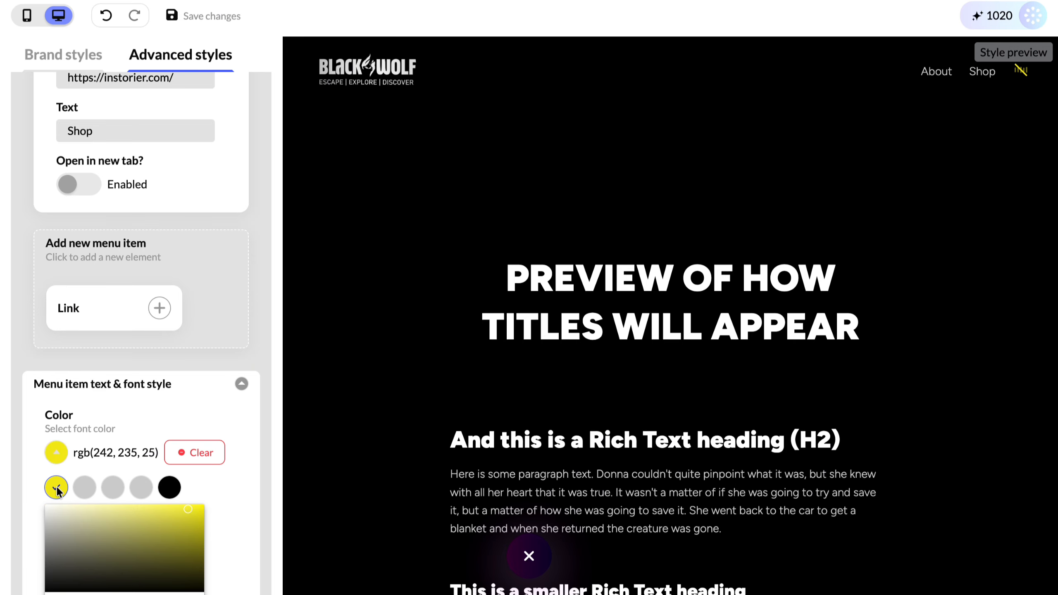